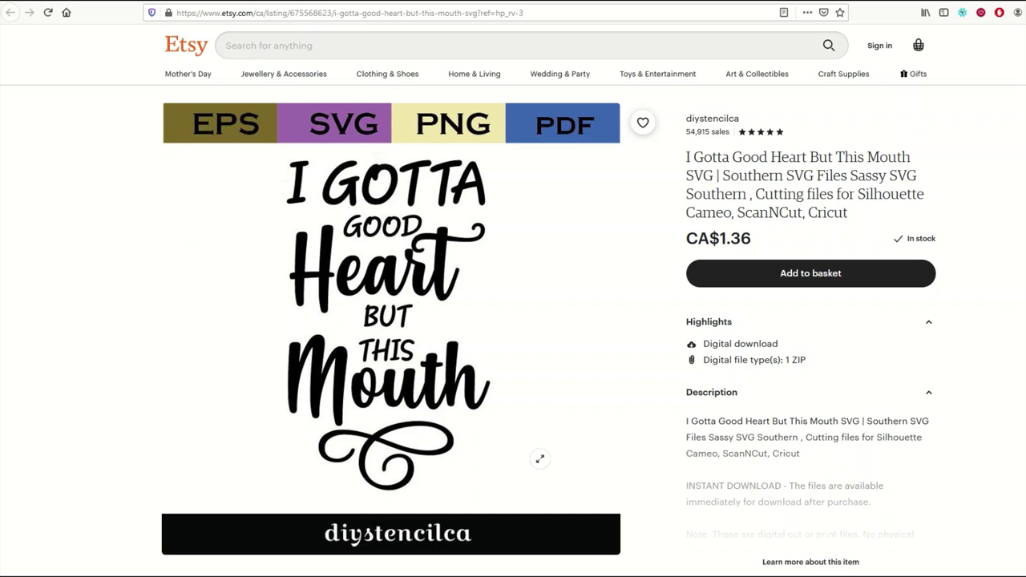
# Cycle past the Sarcastic Bundle listing to the Happy Birthday T-shirt listing in Etsy.
pyautogui.hotkey('ctrl', 'Tab')
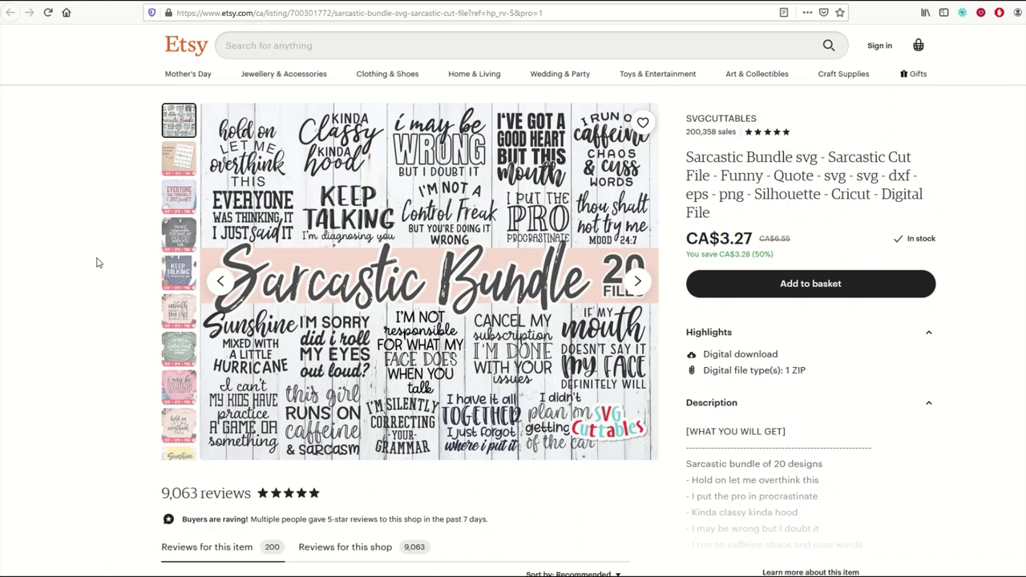
pyautogui.hotkey('ctrl', 'Tab')
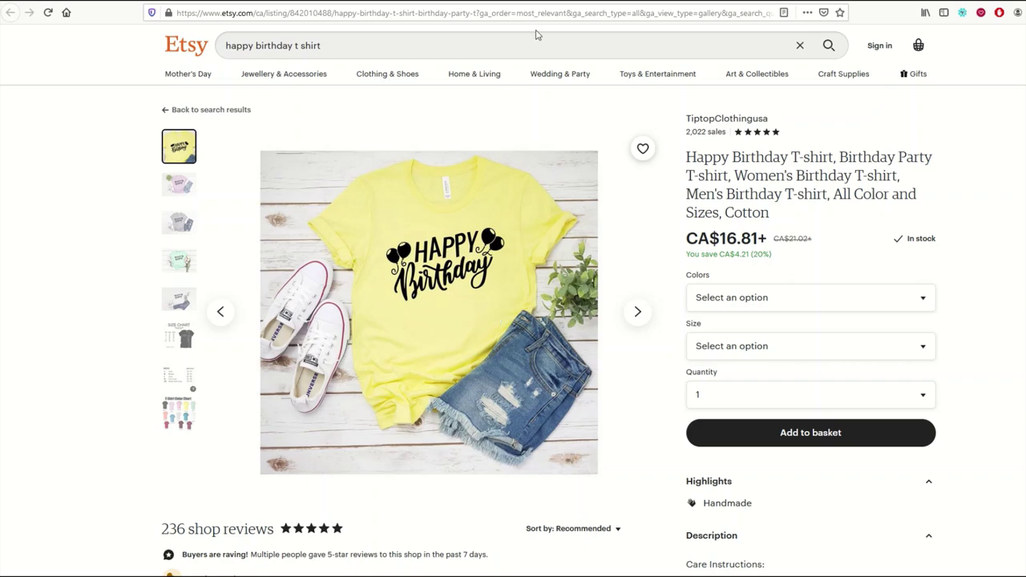
# Switch to the 40th Birthday tee listing tab.
pyautogui.hotkey('ctrl', 'Tab')
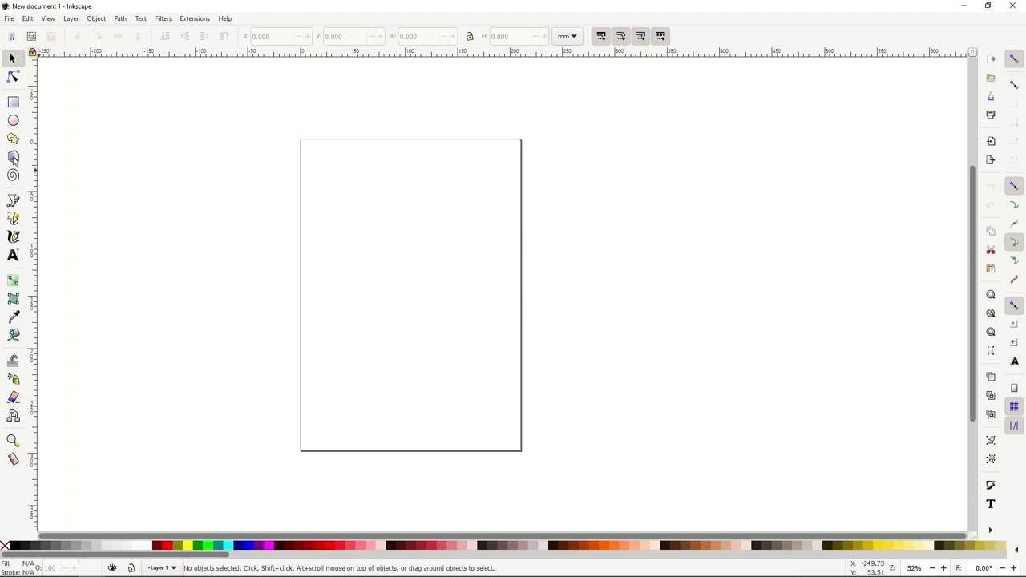
# Look over the Path and Object menus, then switch to the Text tool.
pyautogui.click(121, 19)
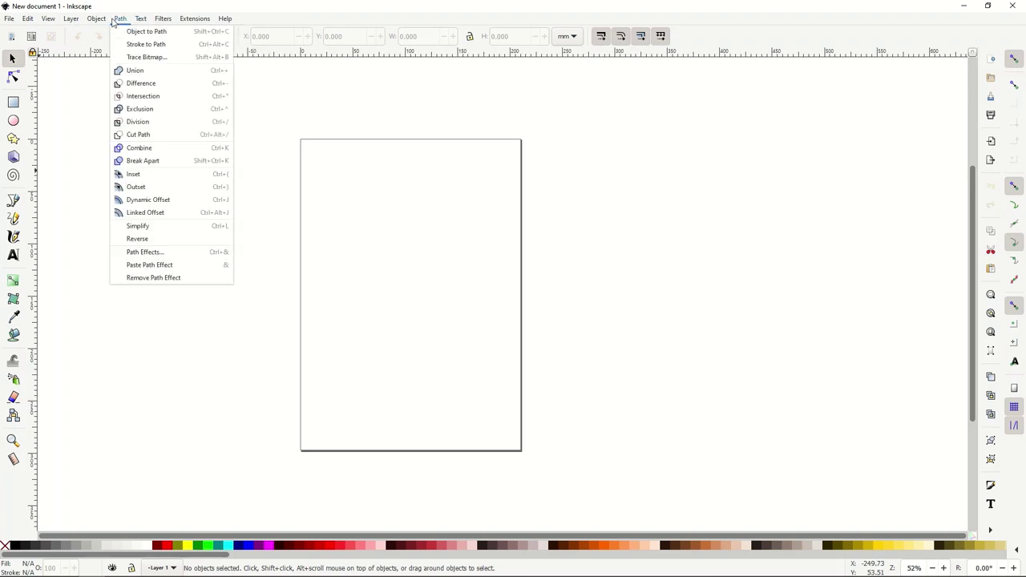
pyautogui.click(109, 20)
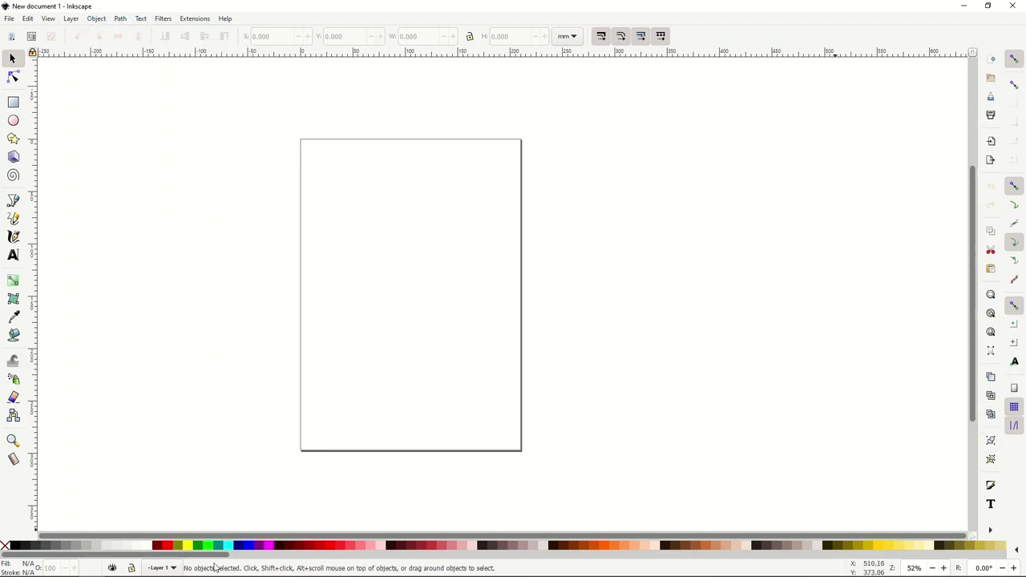
pyautogui.moveTo(210, 555); pyautogui.dragTo(31, 513)
pyautogui.click(13, 256)
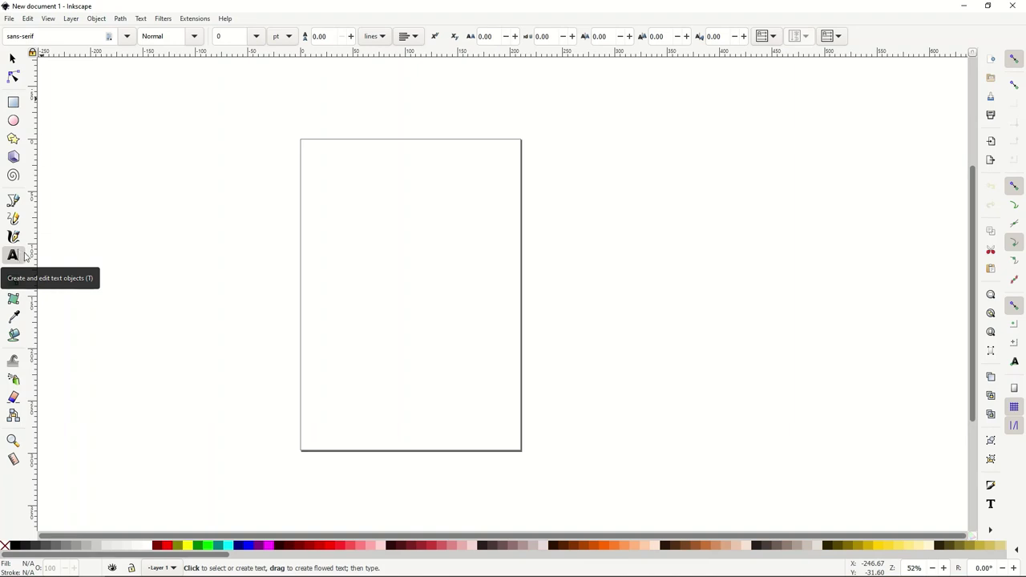
# Scroll the font family list and choose Lemonmint as the text font.
pyautogui.click(127, 37)
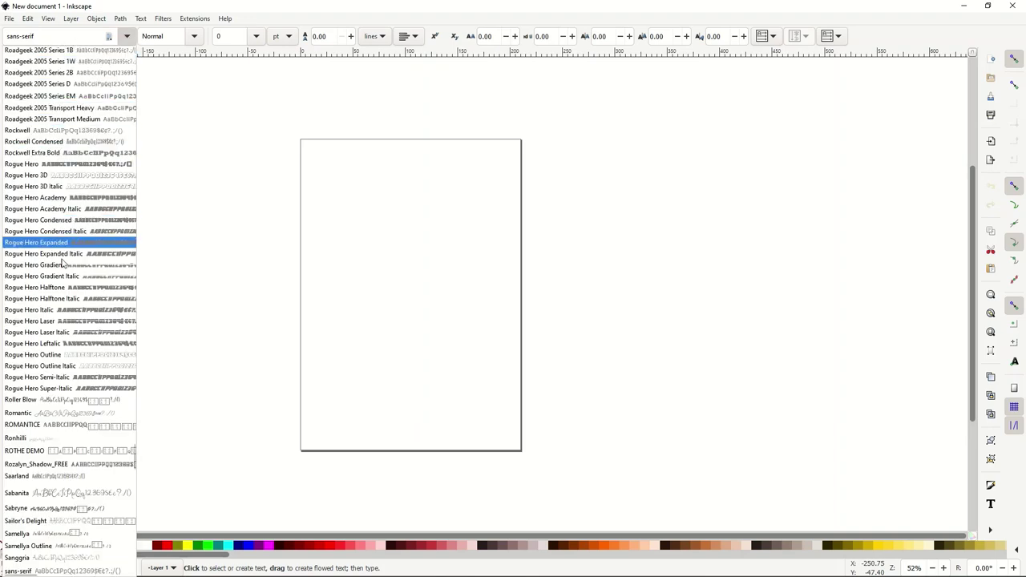
pyautogui.scroll(5, 58, 235)
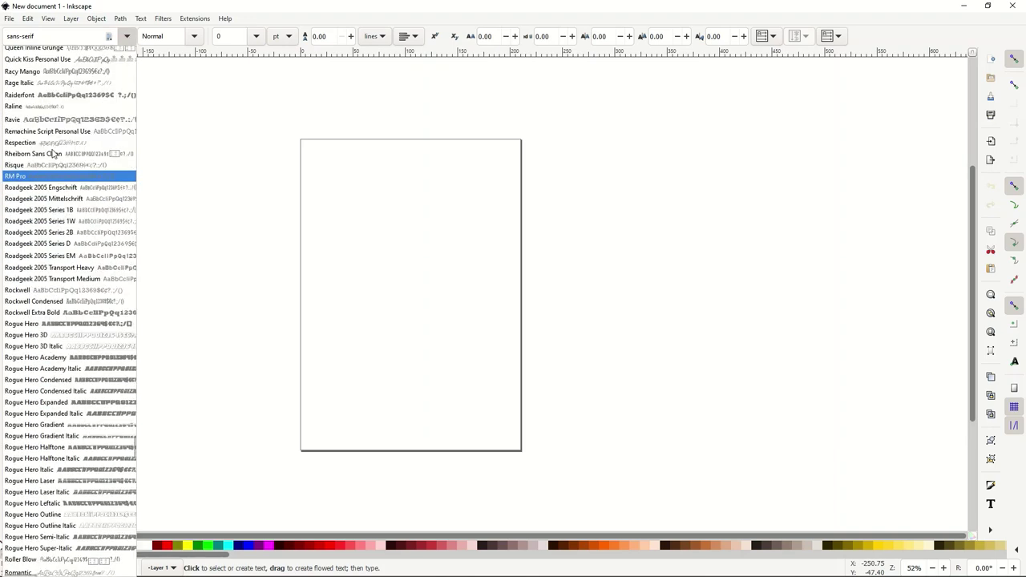
pyautogui.scroll(20, 52, 153)
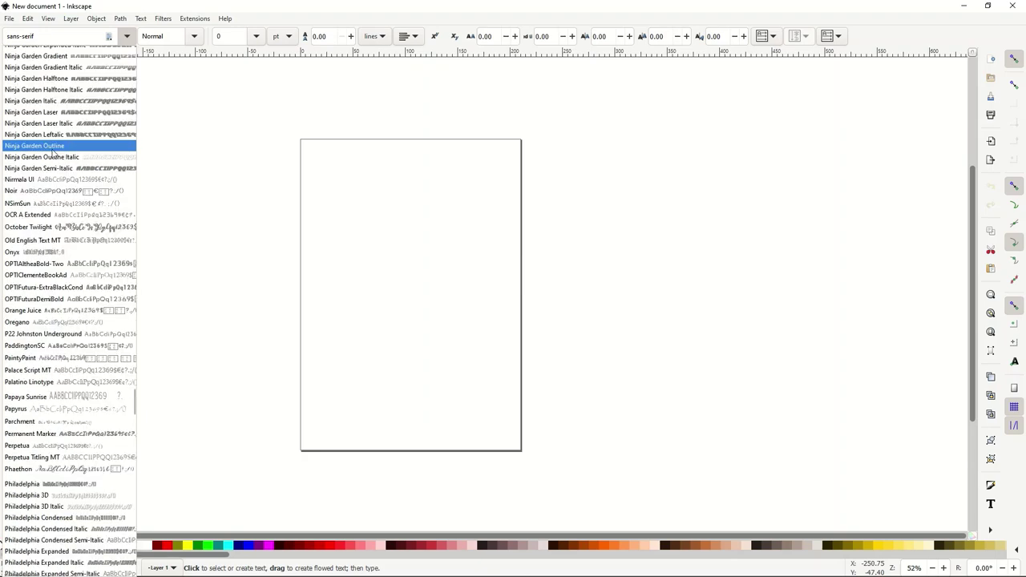
pyautogui.scroll(6, 52, 153)
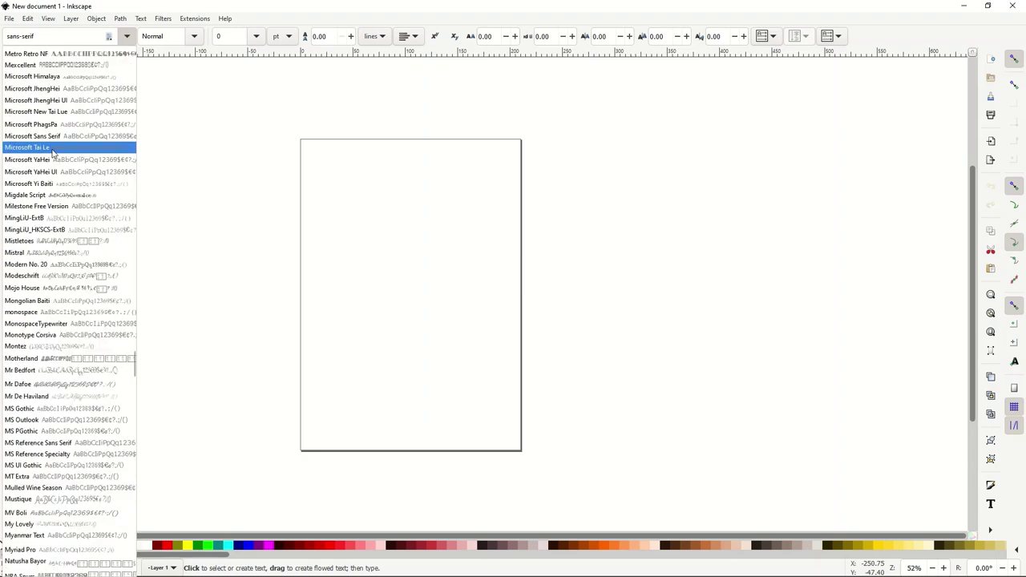
pyautogui.scroll(3, 52, 153)
pyautogui.scroll(9, 52, 153)
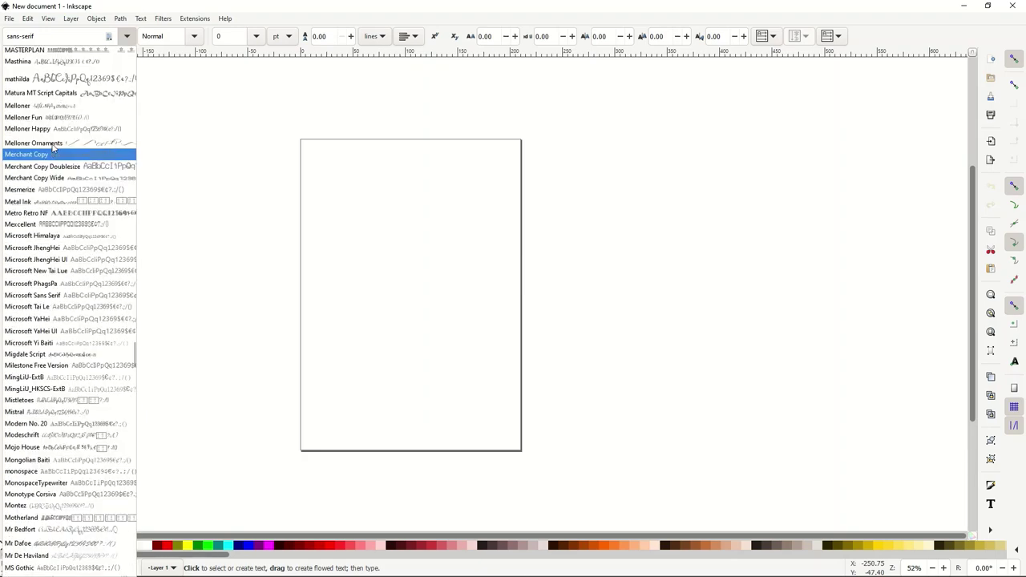
pyautogui.scroll(-2, 52, 145)
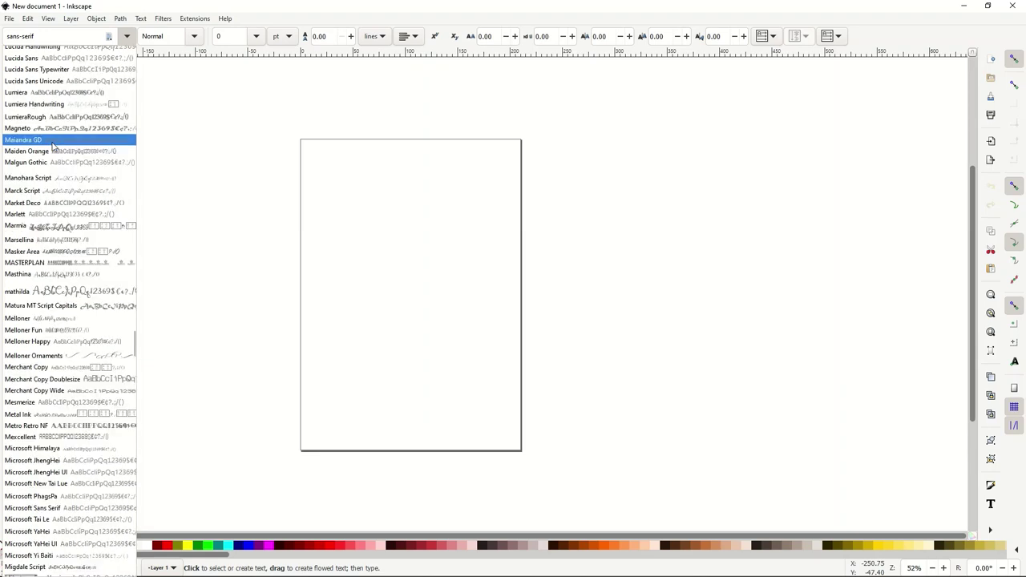
pyautogui.scroll(6, 52, 145)
pyautogui.scroll(5, 52, 146)
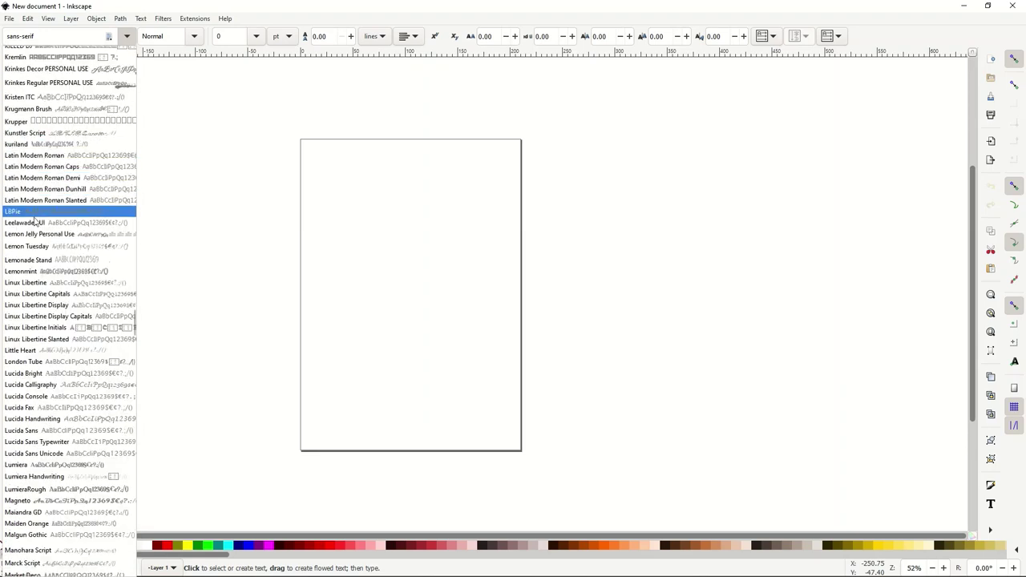
pyautogui.click(35, 274)
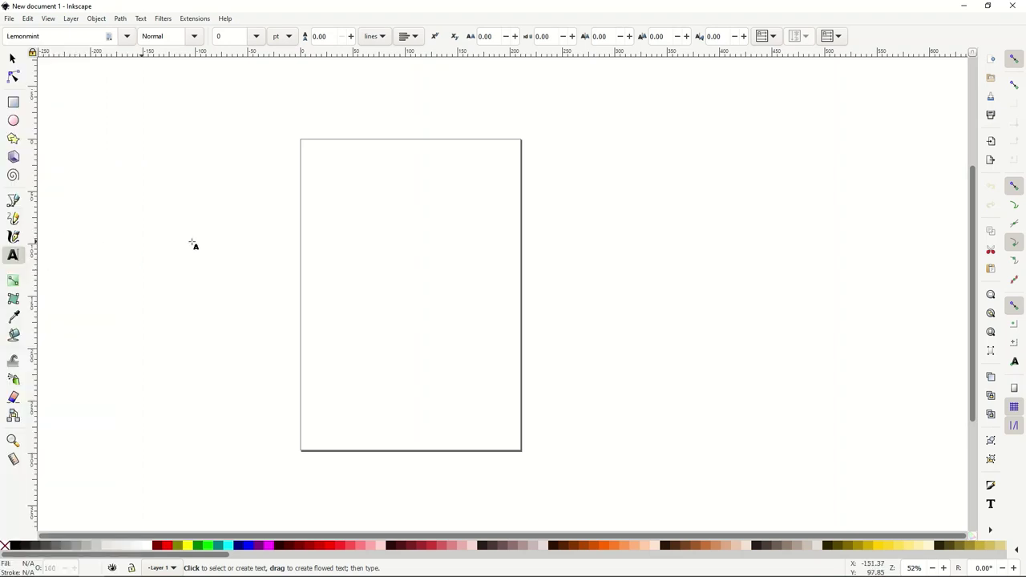
# Type 'HAPPY' in a text frame and move it toward the top centre of the page.
pyautogui.moveTo(307, 199); pyautogui.dragTo(508, 295)
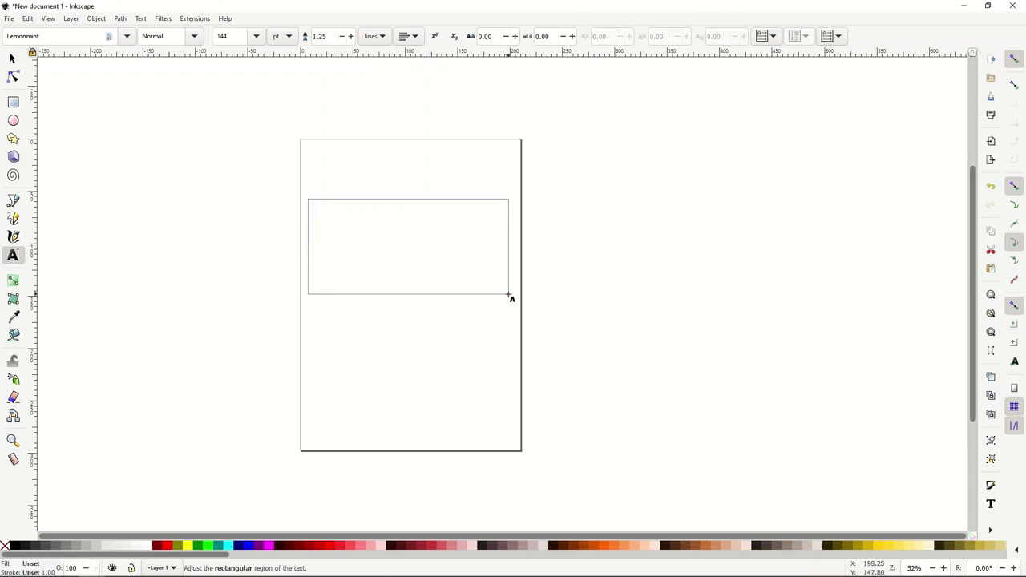
pyautogui.write('HAPPY')
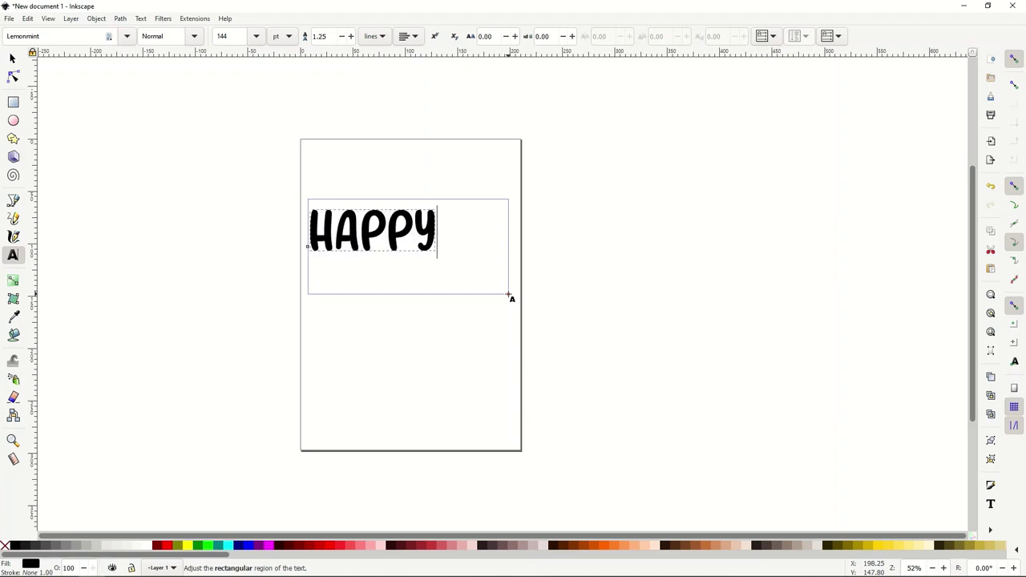
pyautogui.click(12, 58)
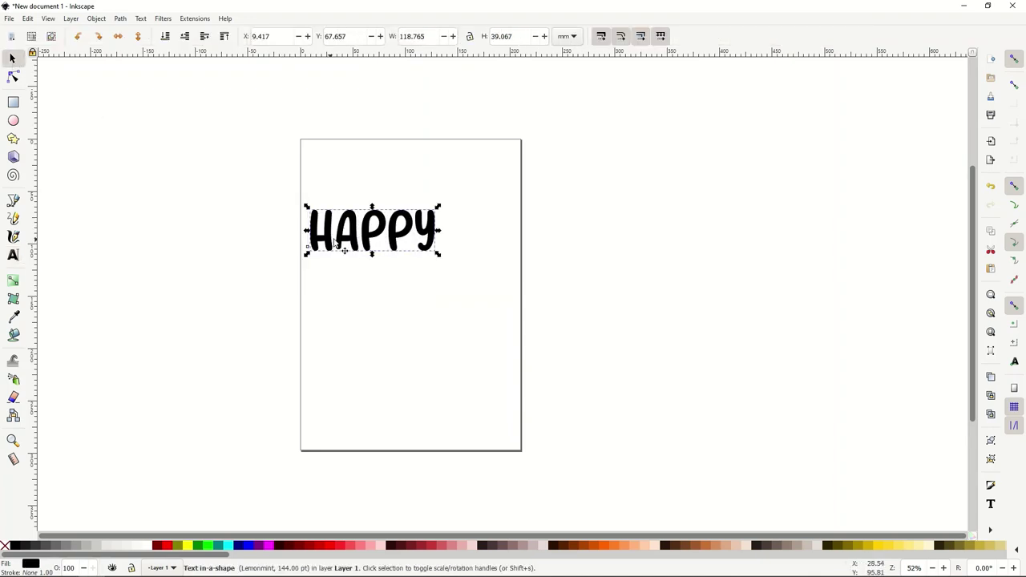
pyautogui.moveTo(334, 243); pyautogui.dragTo(363, 219)
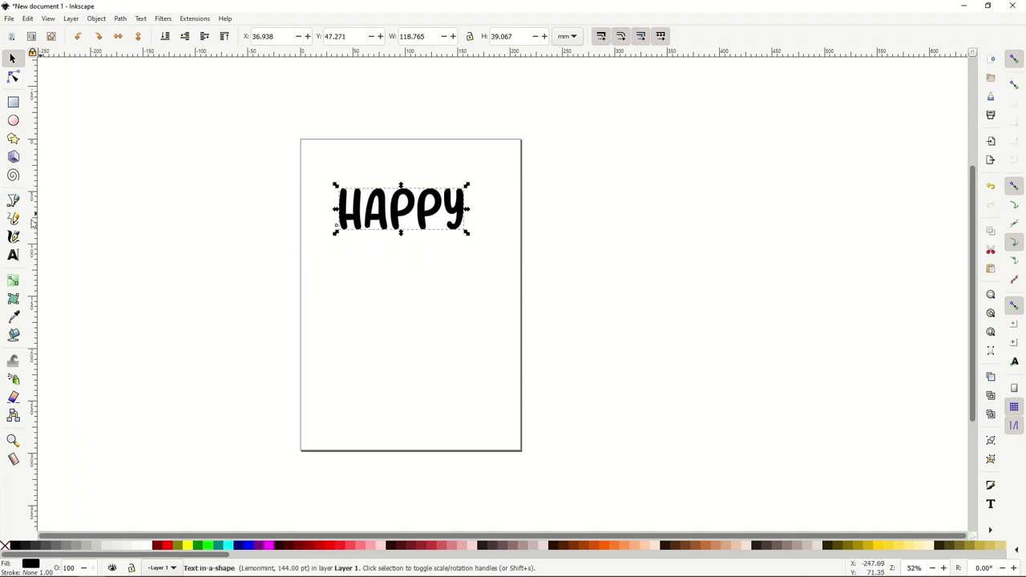
# Add a second text 'BIRTHDAY' and move it up directly beneath HAPPY.
pyautogui.click(13, 256)
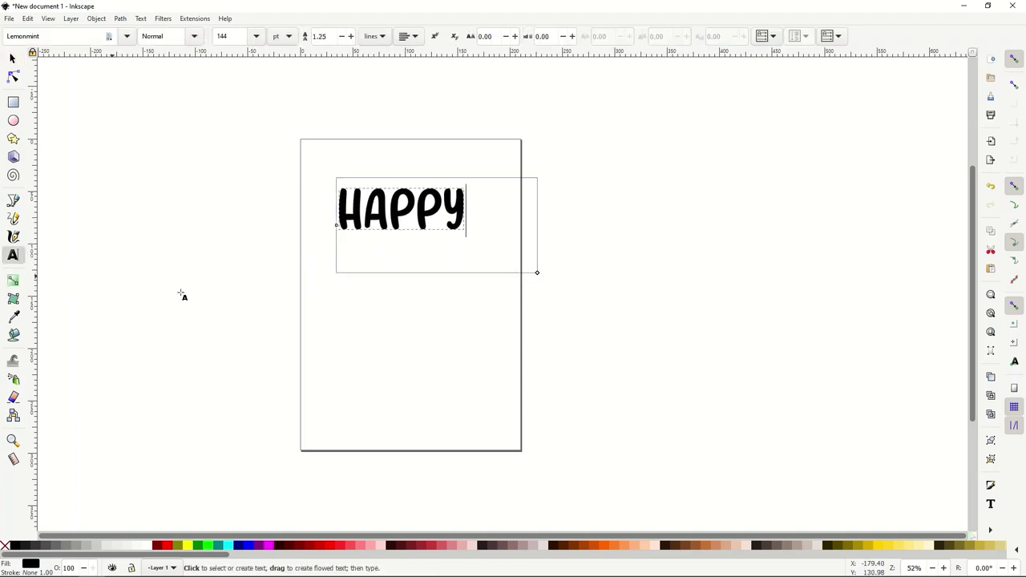
pyautogui.moveTo(308, 289); pyautogui.dragTo(504, 367)
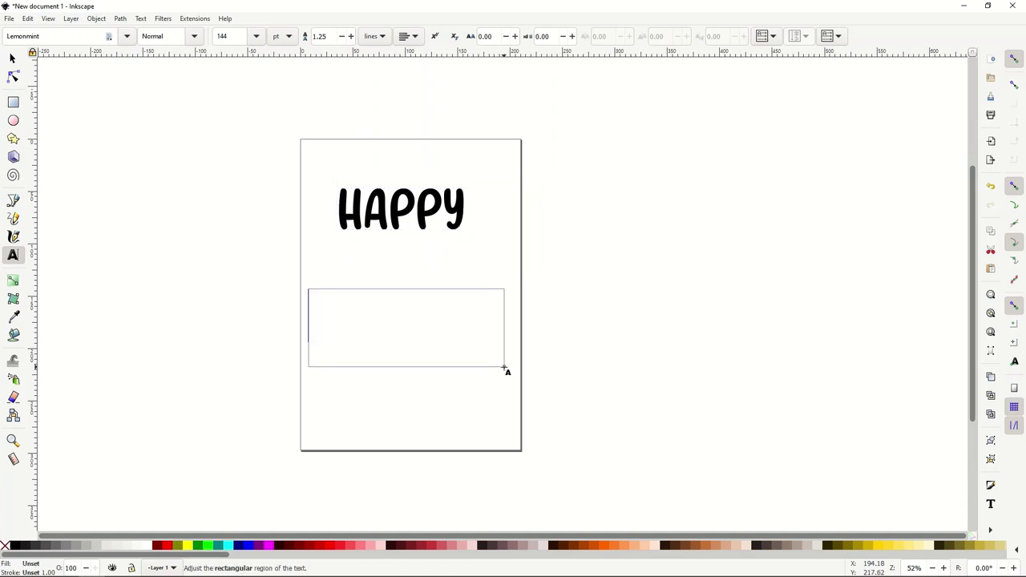
pyautogui.write('BIRTHO')
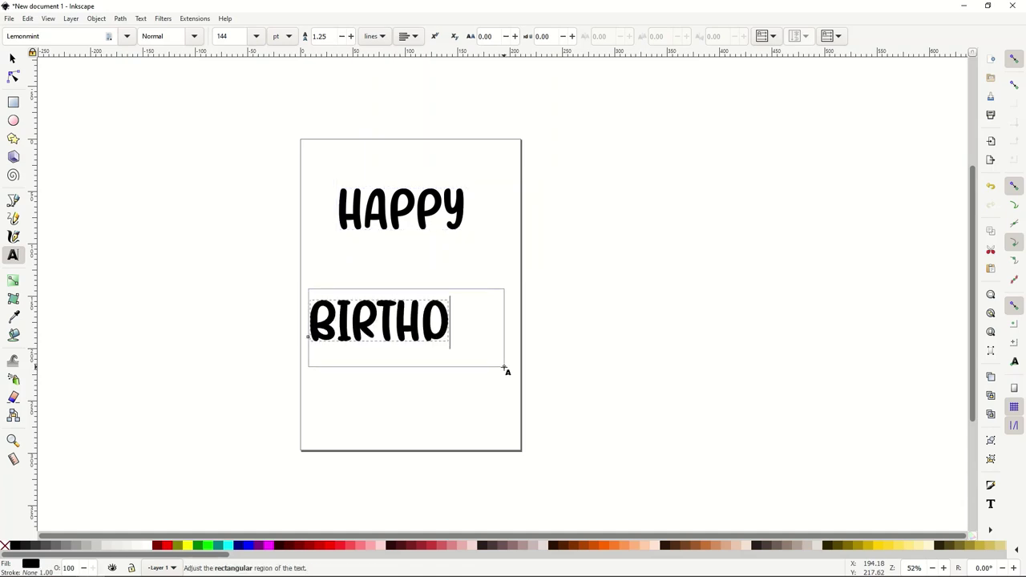
pyautogui.write('AY')
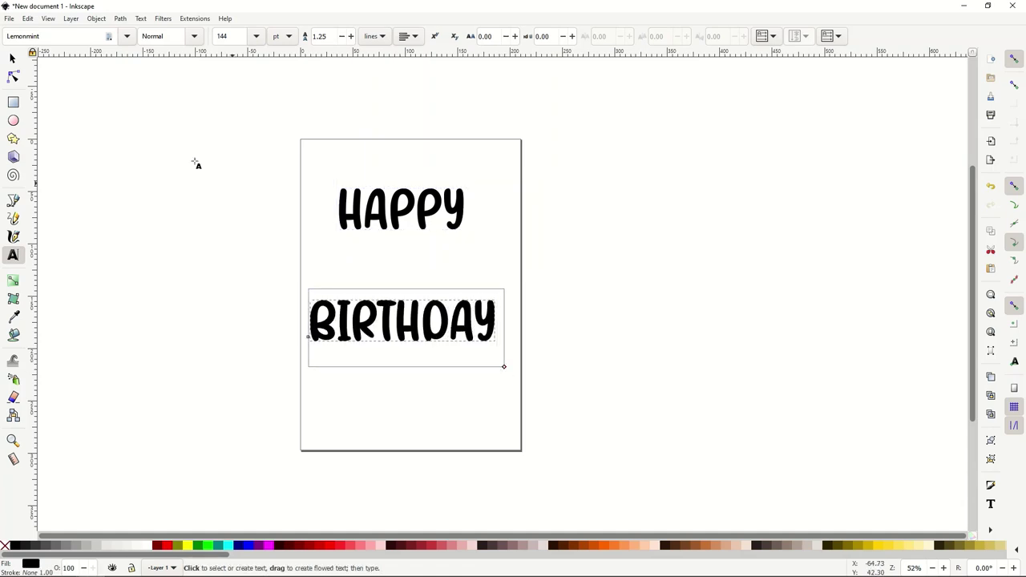
pyautogui.click(12, 58)
pyautogui.click(259, 288)
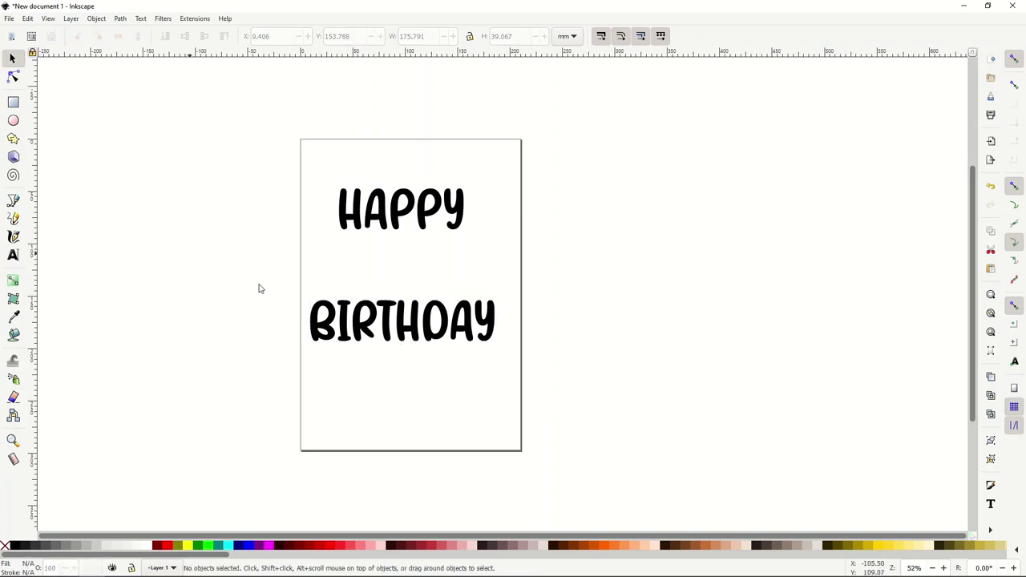
pyautogui.moveTo(353, 320); pyautogui.dragTo(367, 269)
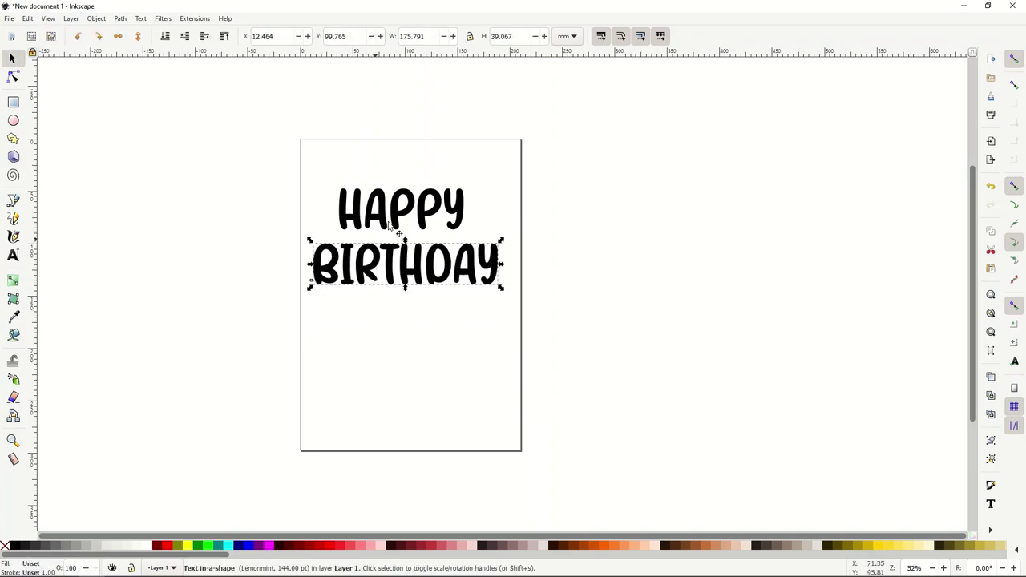
pyautogui.click(159, 169)
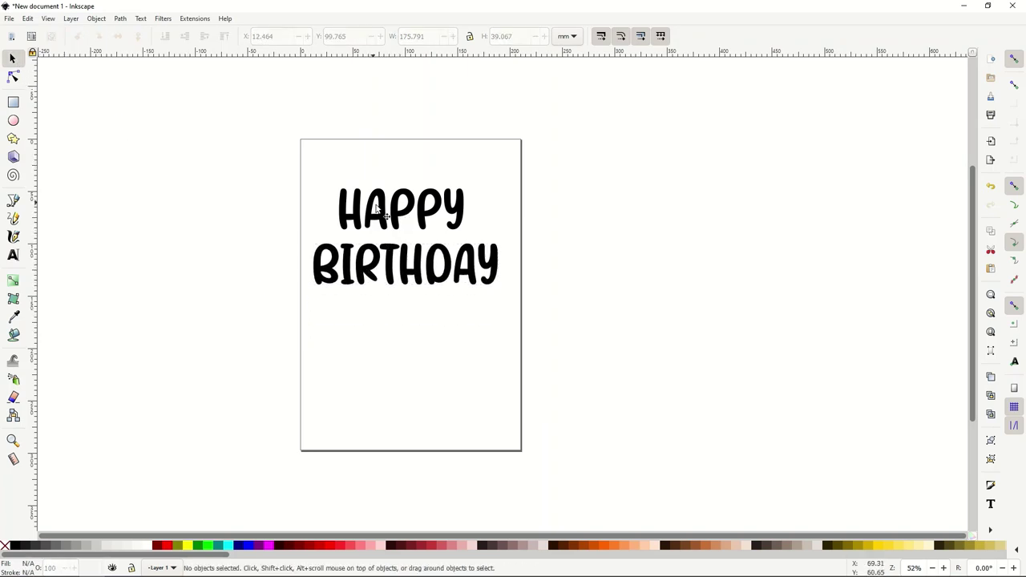
pyautogui.click(401, 210)
# Nudge the HAPPY text to centre it over BIRTHDAY.
pyautogui.click(377, 269)
pyautogui.click(371, 220)
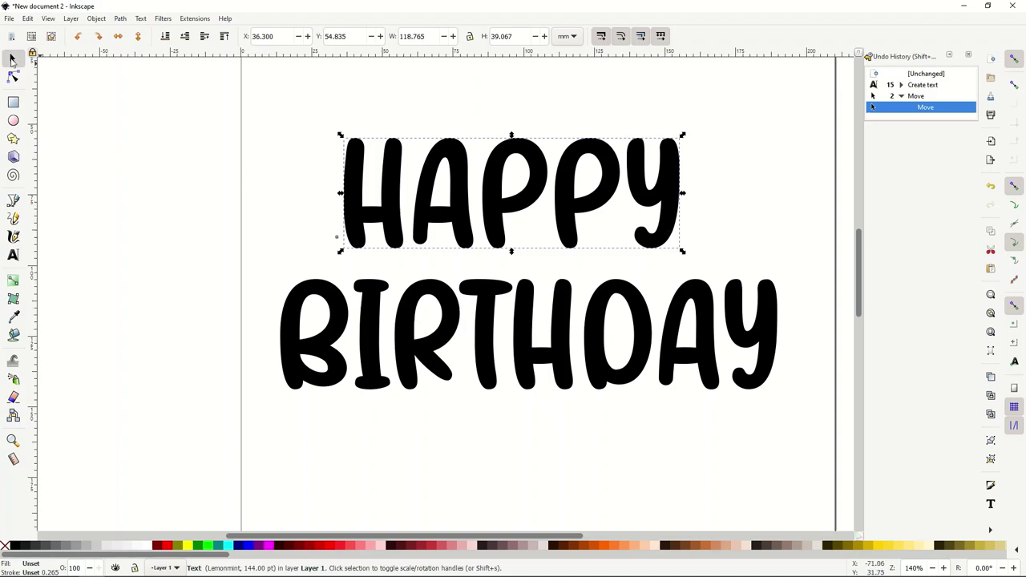
pyautogui.moveTo(356, 214)
pyautogui.mouseDown()
pyautogui.moveTo(122, 208)
pyautogui.moveTo(386, 217)
pyautogui.moveTo(363, 222)
pyautogui.mouseUp()
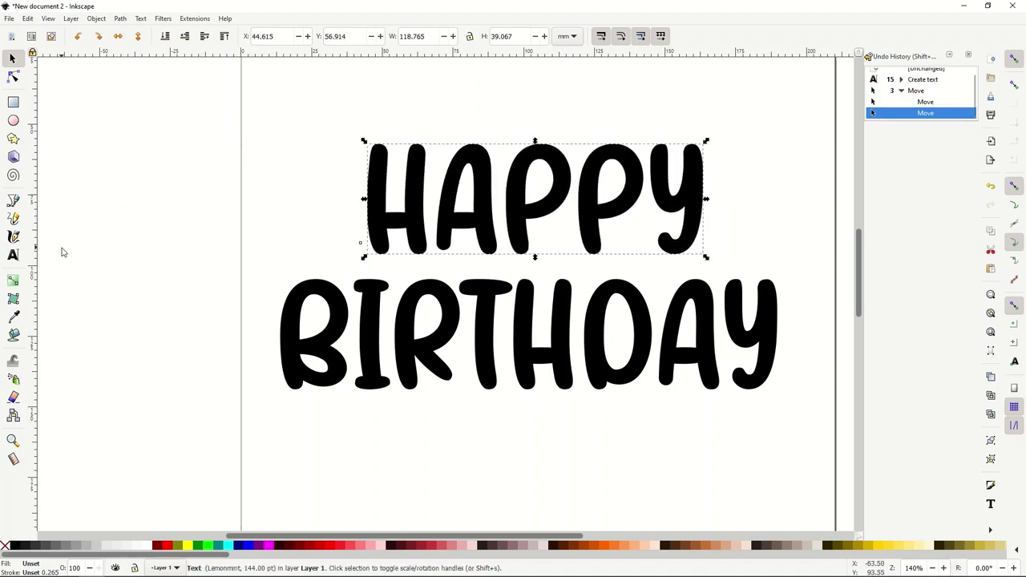
# Insert and then delete extra A letters in HAPPY, leaving the word unchanged.
pyautogui.click(13, 256)
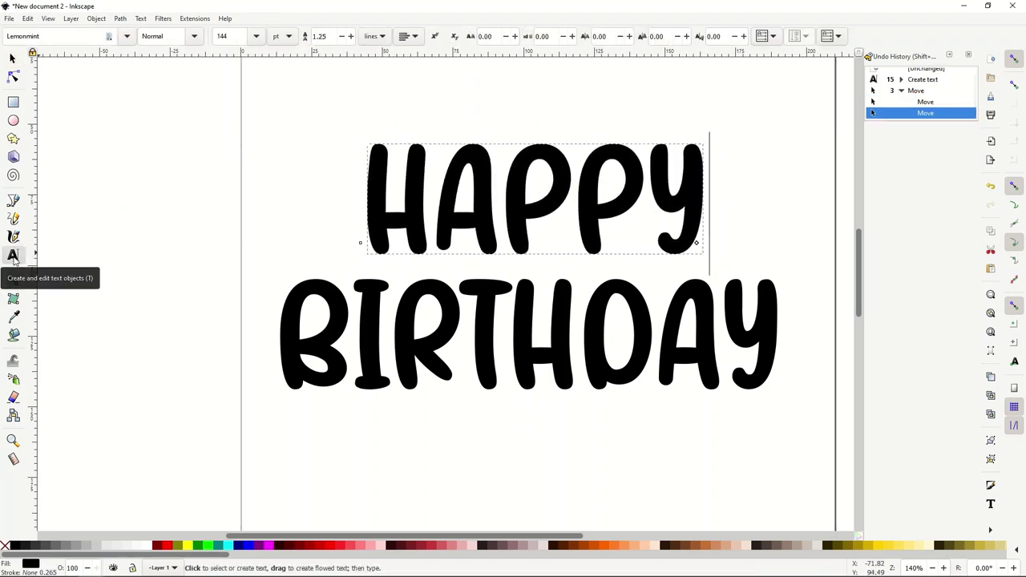
pyautogui.click(427, 218)
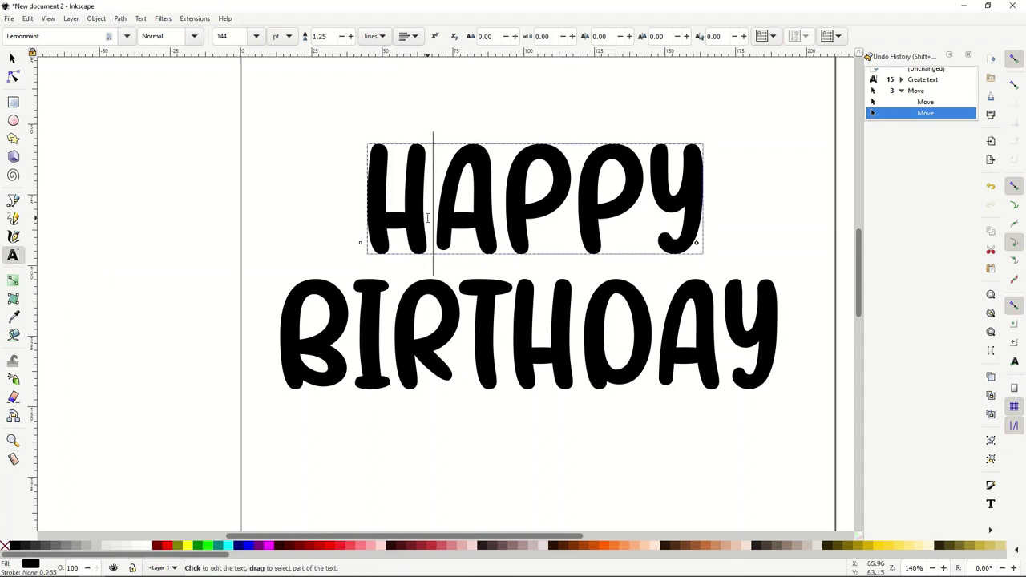
pyautogui.write('AA')
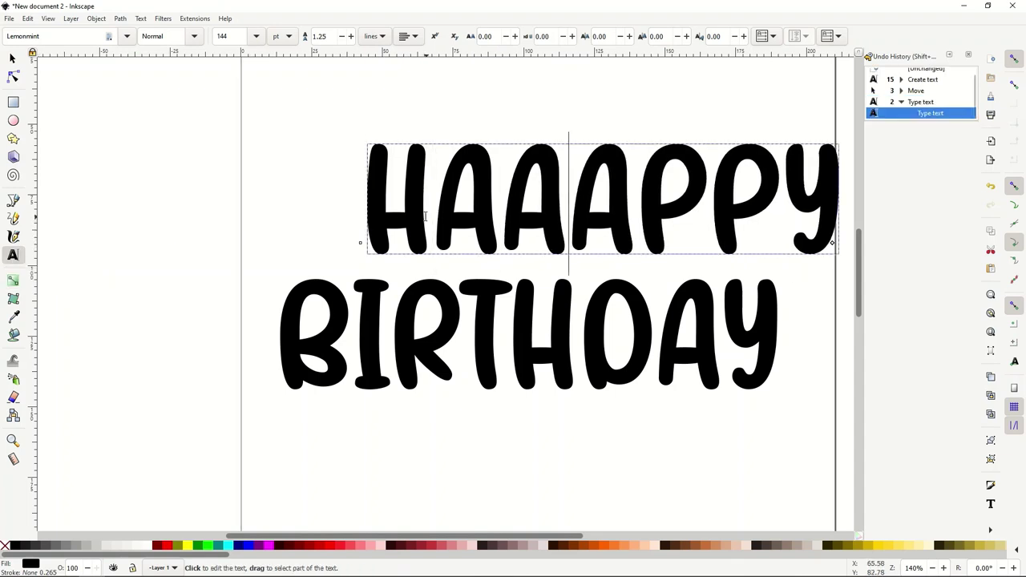
pyautogui.press('BackSpace')
pyautogui.press('BackSpace')
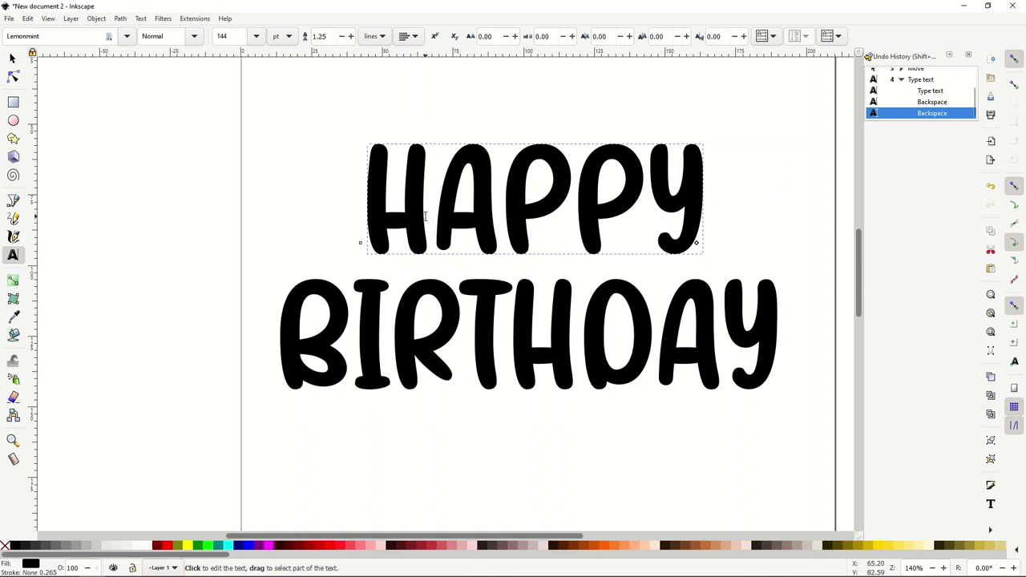
# Shift the HAPPY lettering slightly left to X 38.001 mm.
pyautogui.click(12, 58)
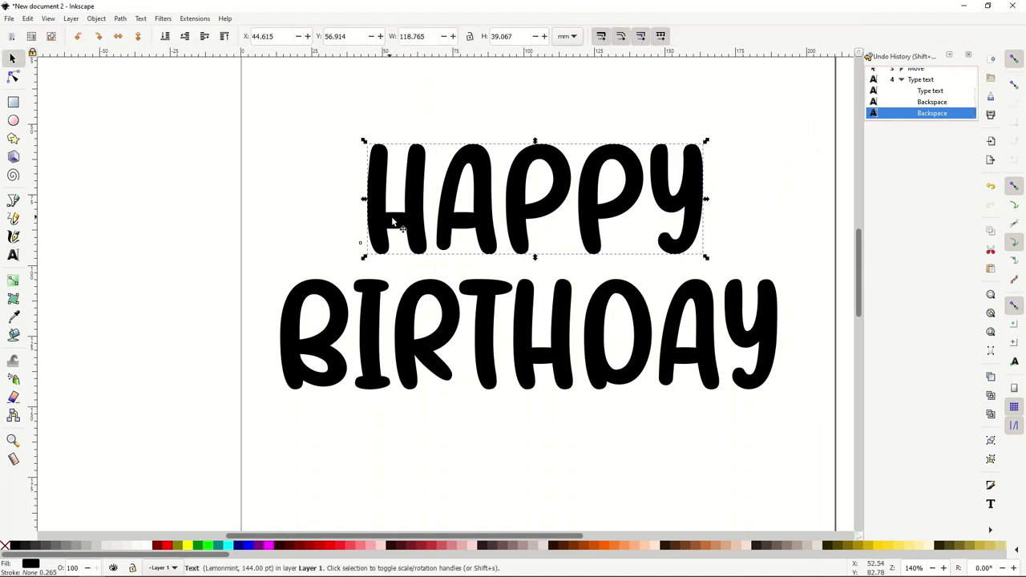
pyautogui.moveTo(391, 223); pyautogui.dragTo(362, 226)
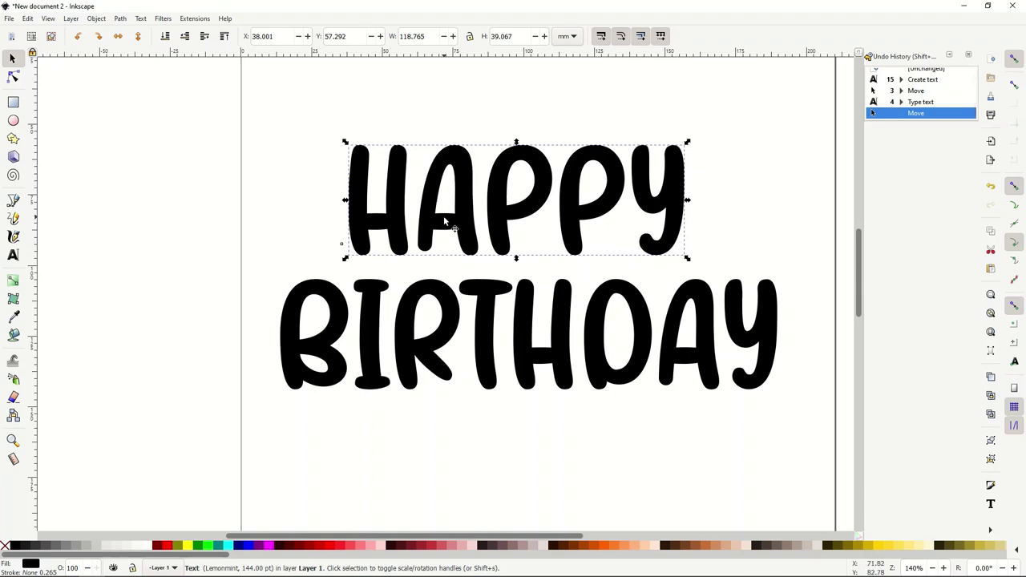
pyautogui.click(119, 19)
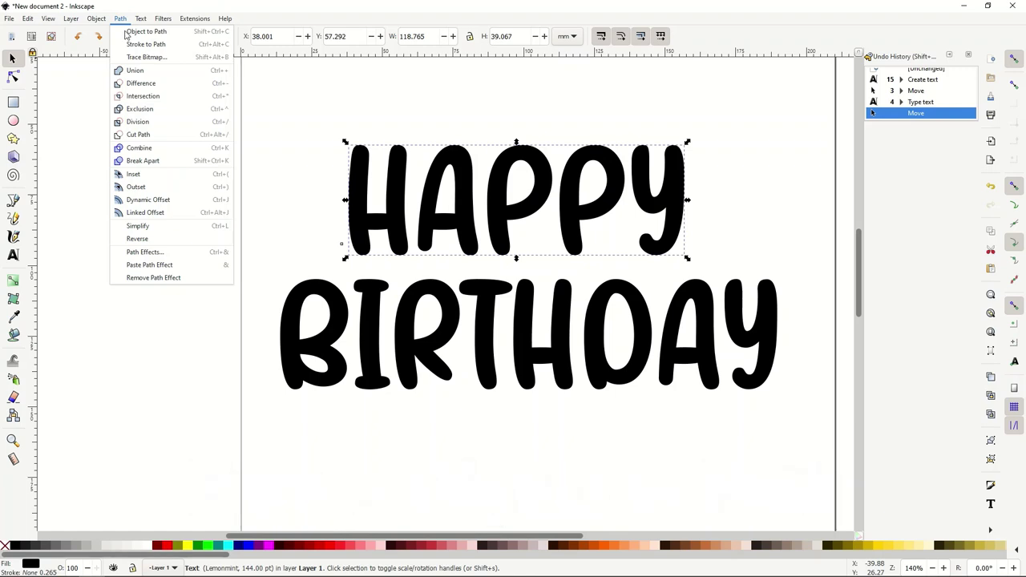
# Convert HAPPY into a group of five letter paths with Object to Path.
pyautogui.click(144, 31)
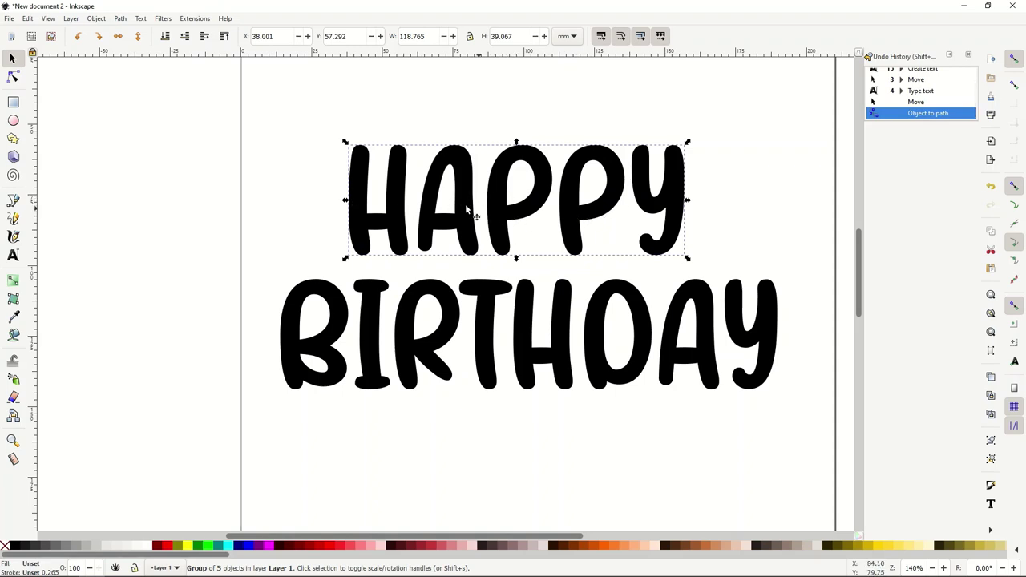
pyautogui.click(13, 78)
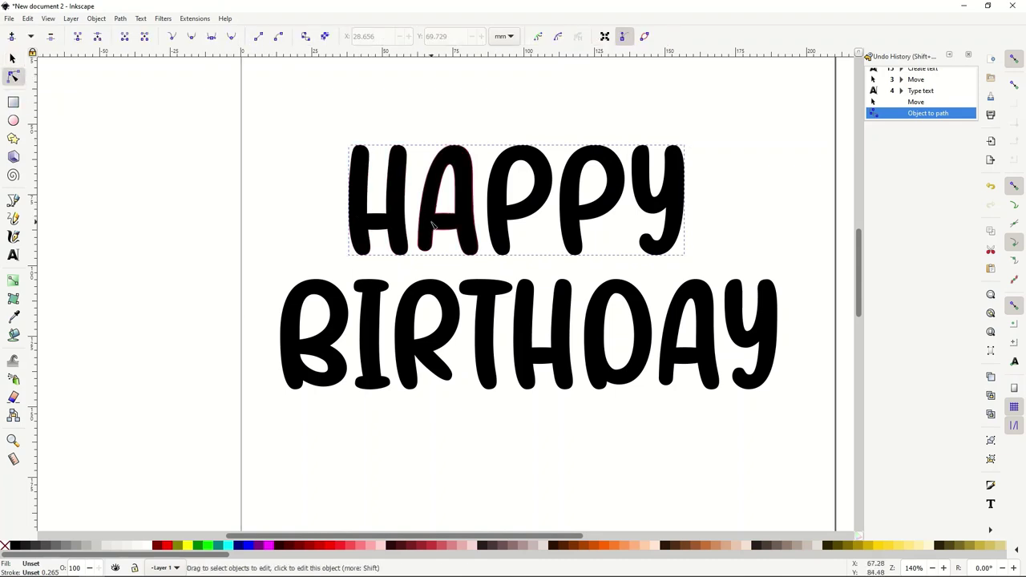
pyautogui.click(503, 177)
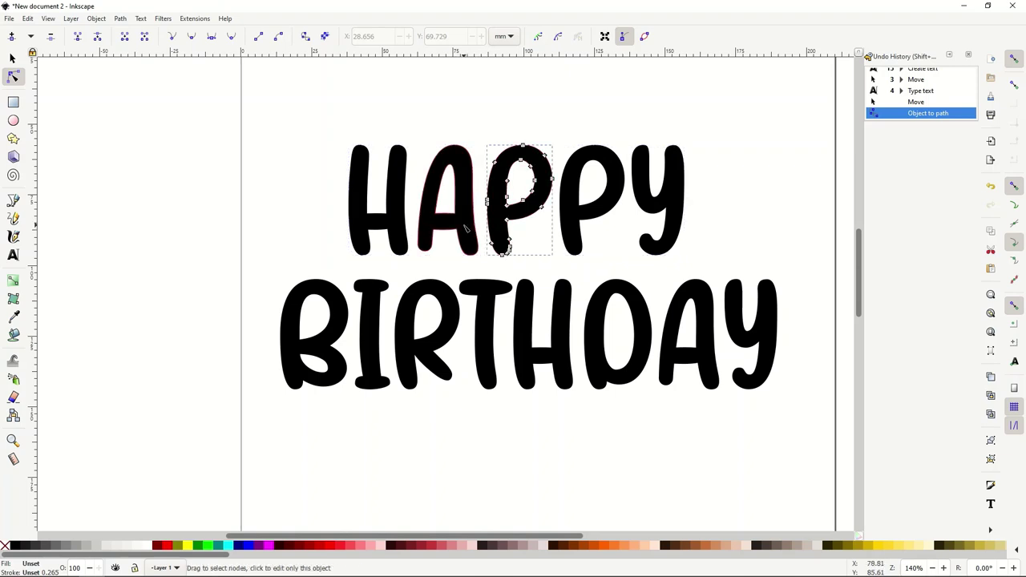
pyautogui.click(464, 228)
pyautogui.click(383, 225)
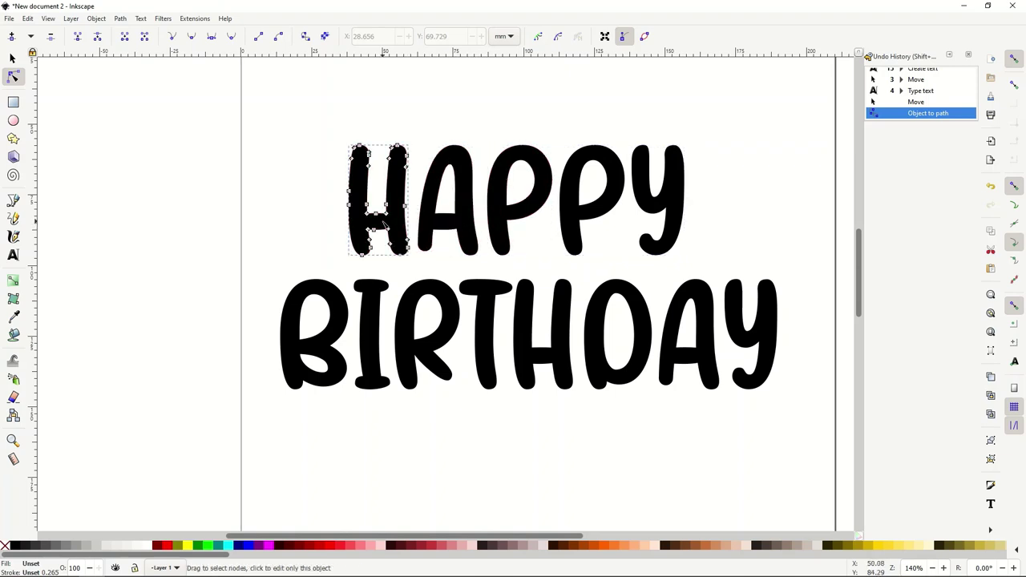
pyautogui.click(341, 306)
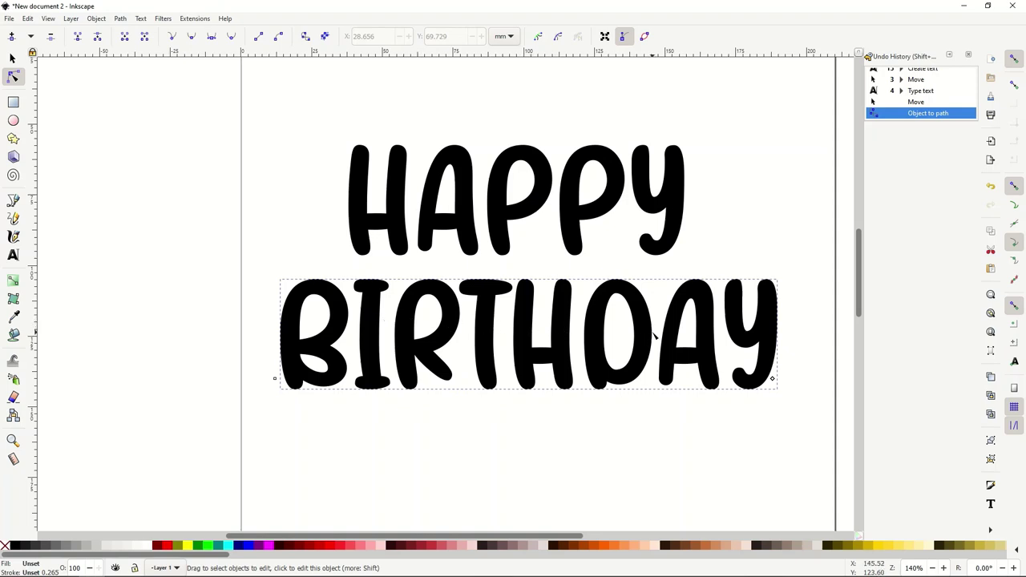
pyautogui.click(390, 224)
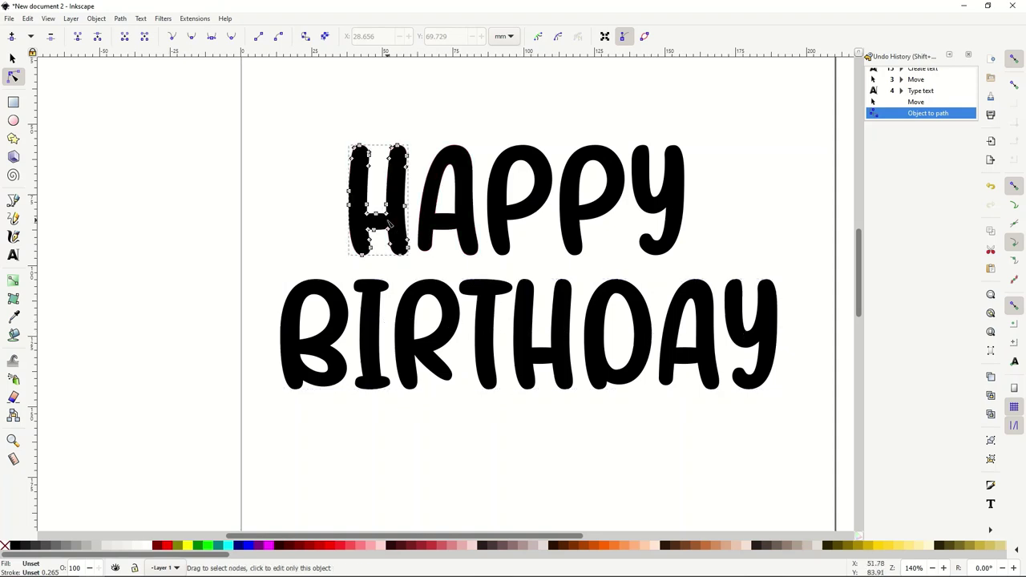
pyautogui.click(478, 224)
pyautogui.click(499, 229)
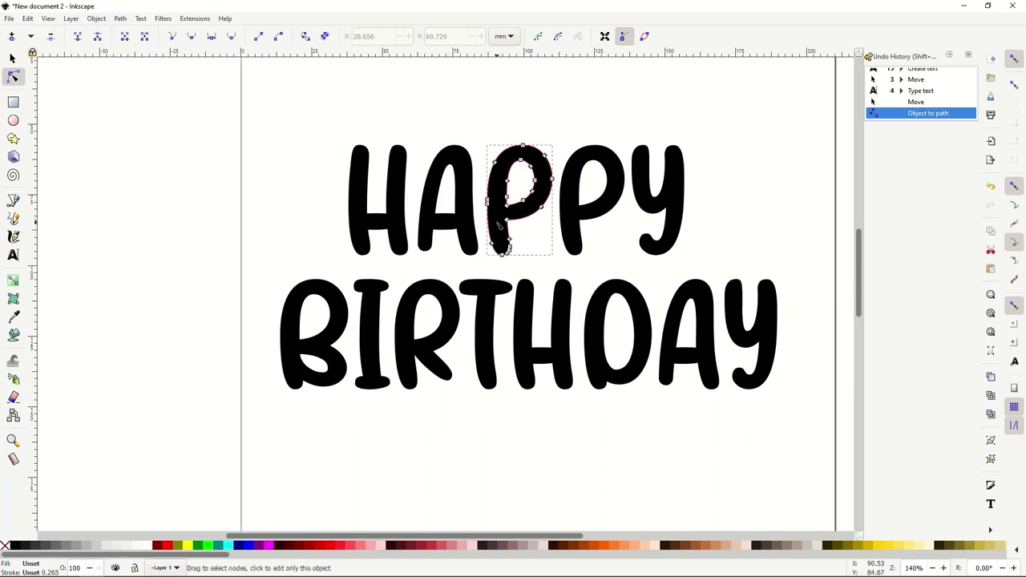
pyautogui.click(567, 221)
pyautogui.click(645, 208)
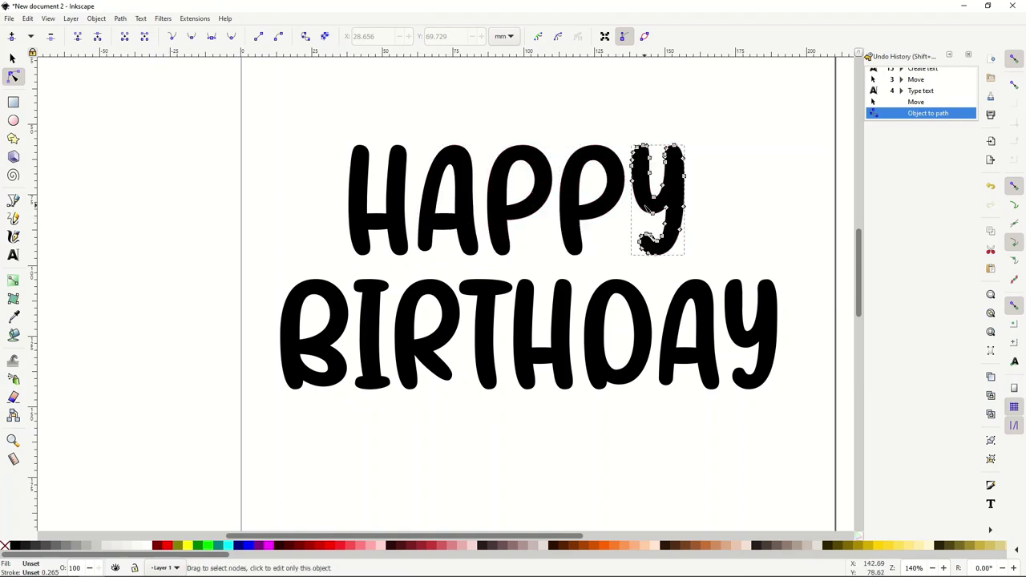
pyautogui.click(358, 192)
pyautogui.keyDown('ctrl'); pyautogui.scroll(1, 359, 193); pyautogui.keyUp('ctrl')
pyautogui.keyDown('ctrl'); pyautogui.scroll(1, 350, 185); pyautogui.keyUp('ctrl')
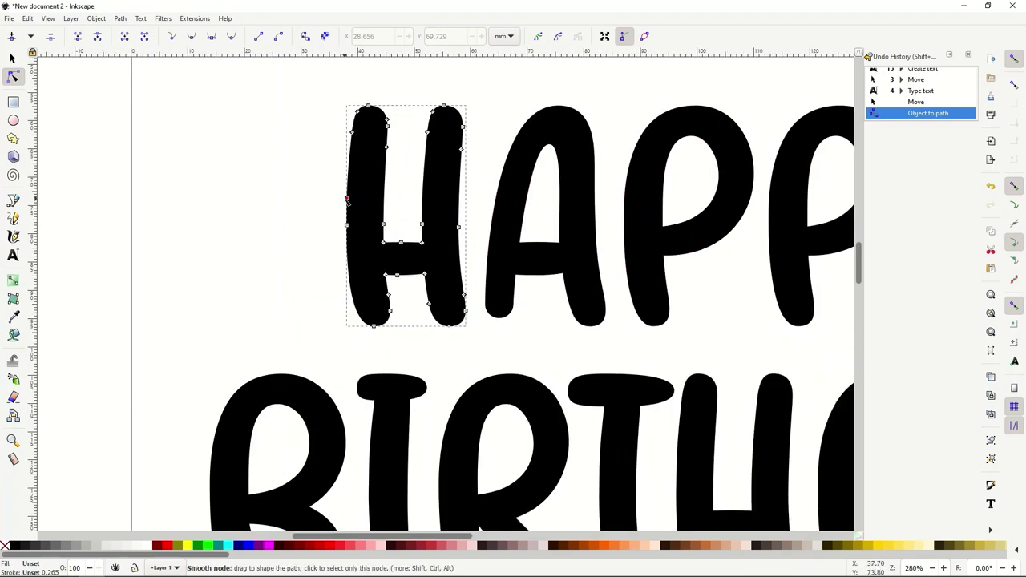
pyautogui.moveTo(348, 188); pyautogui.dragTo(230, 182)
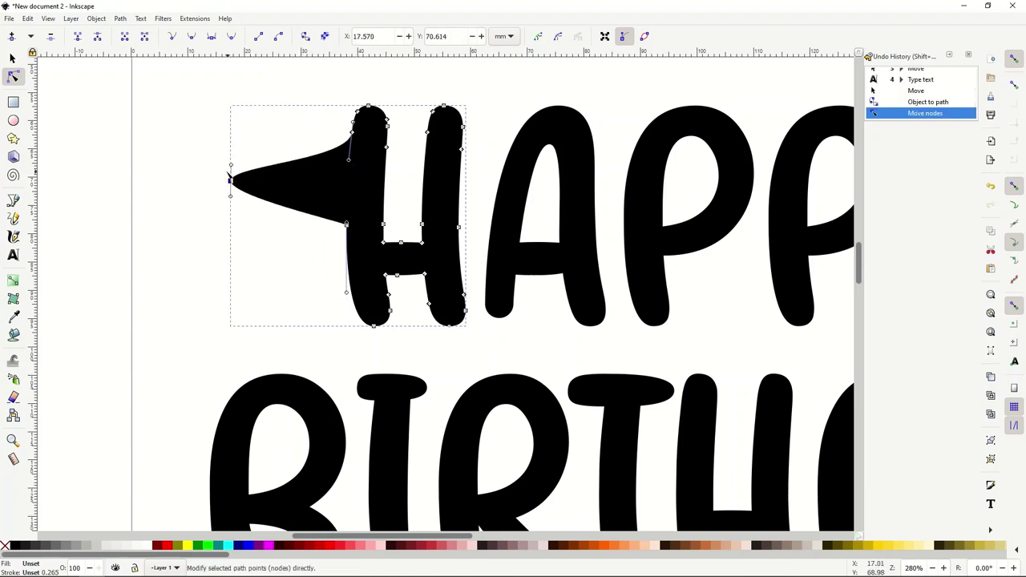
pyautogui.moveTo(230, 178); pyautogui.dragTo(207, 129)
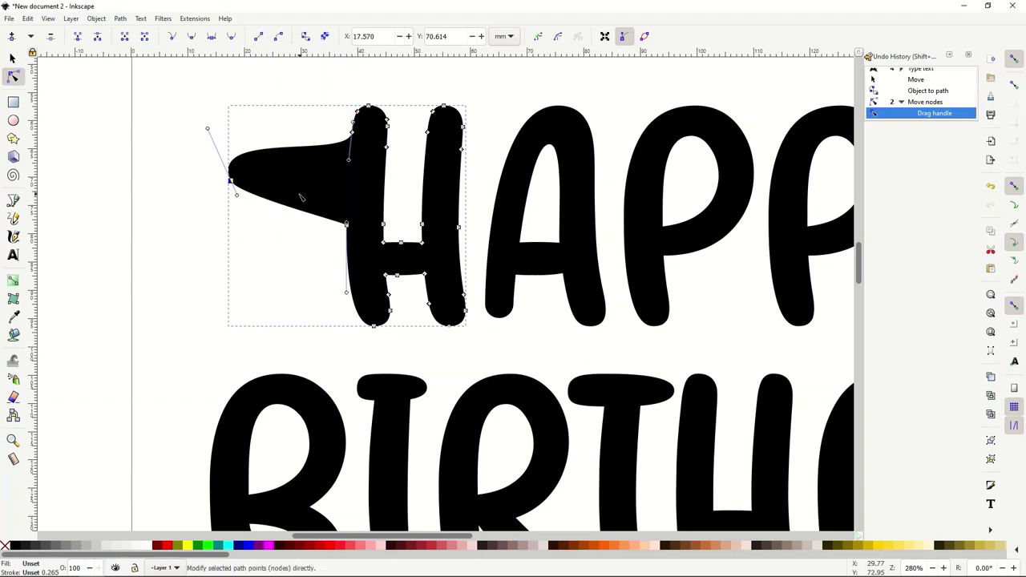
pyautogui.click(27, 17)
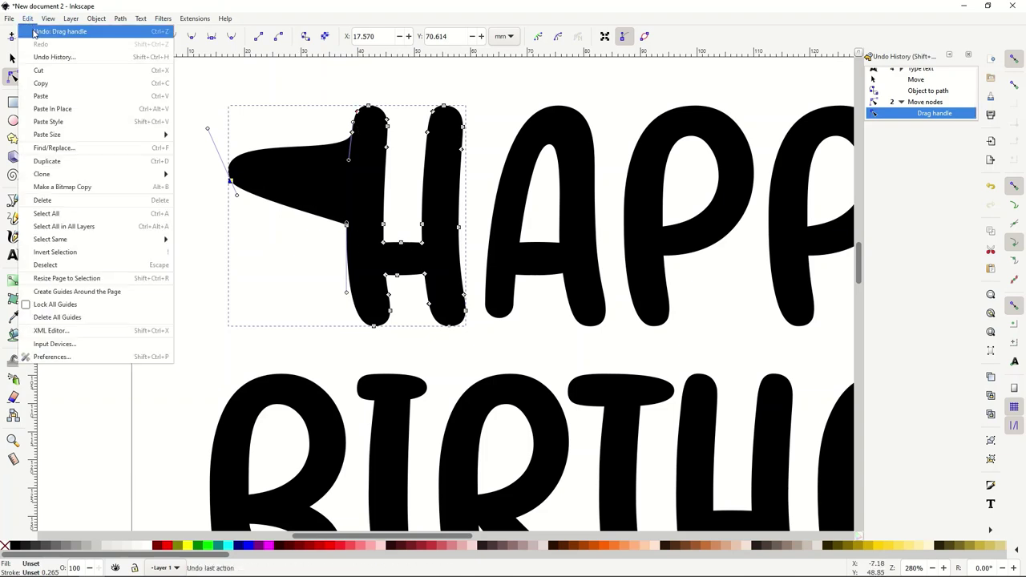
pyautogui.click(34, 32)
pyautogui.click(27, 18)
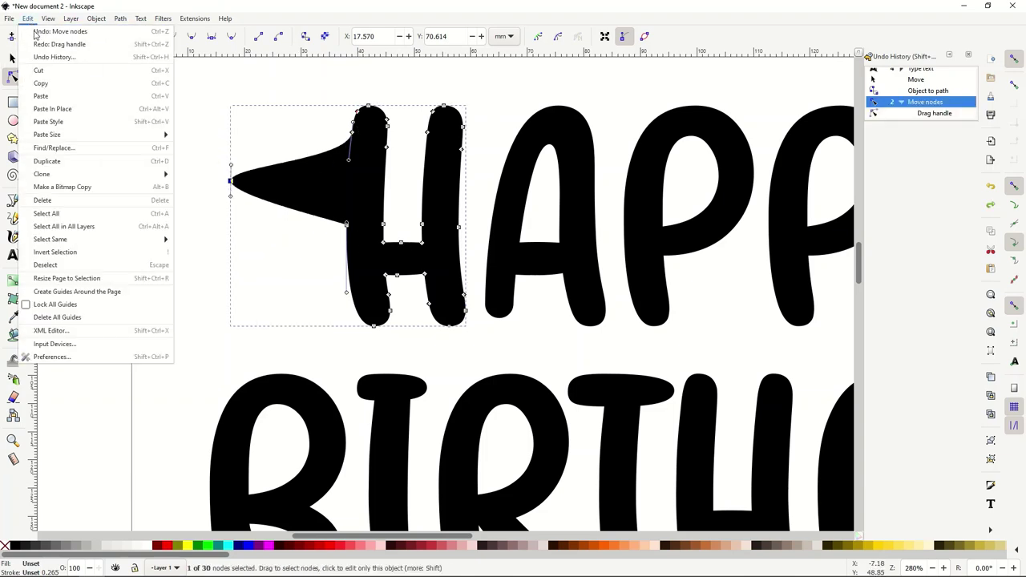
pyautogui.click(35, 32)
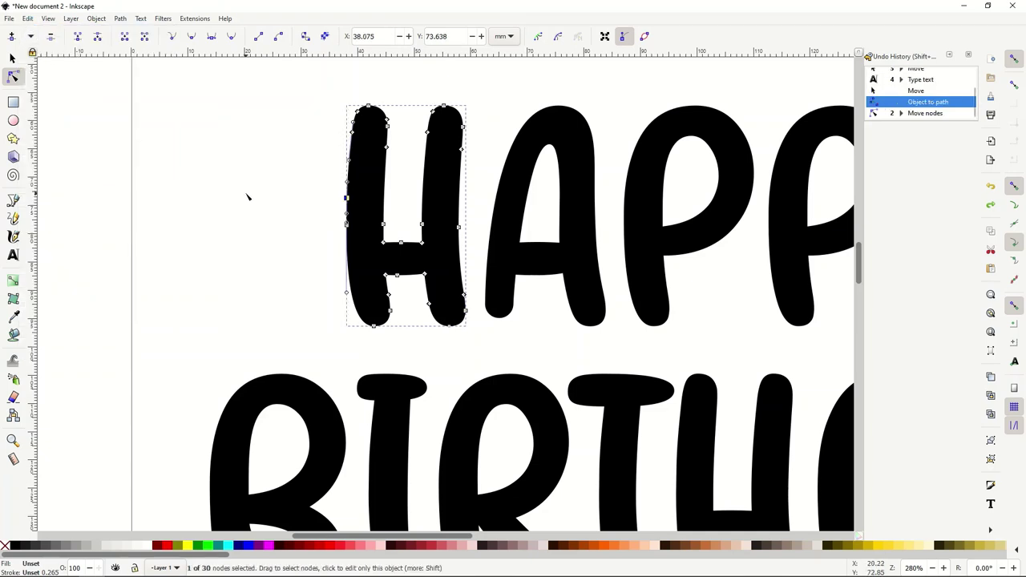
pyautogui.scroll(-3, 249, 196)
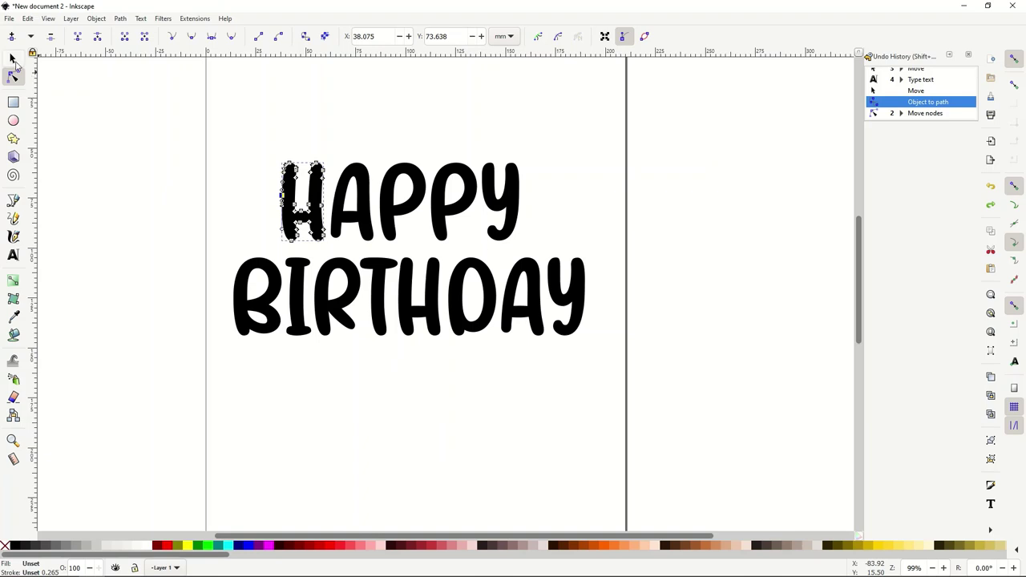
pyautogui.click(12, 59)
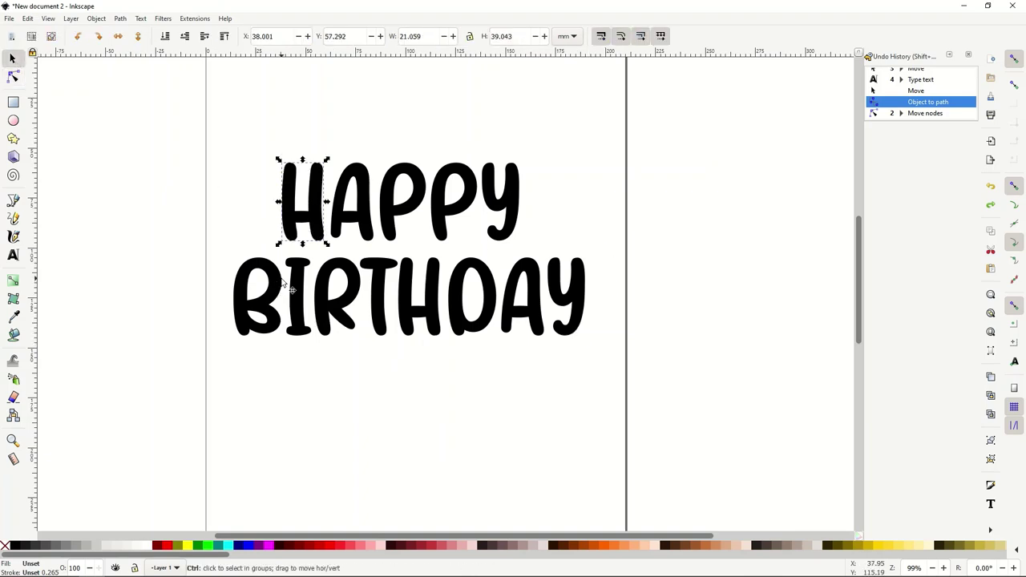
pyautogui.scroll(-2, 283, 277)
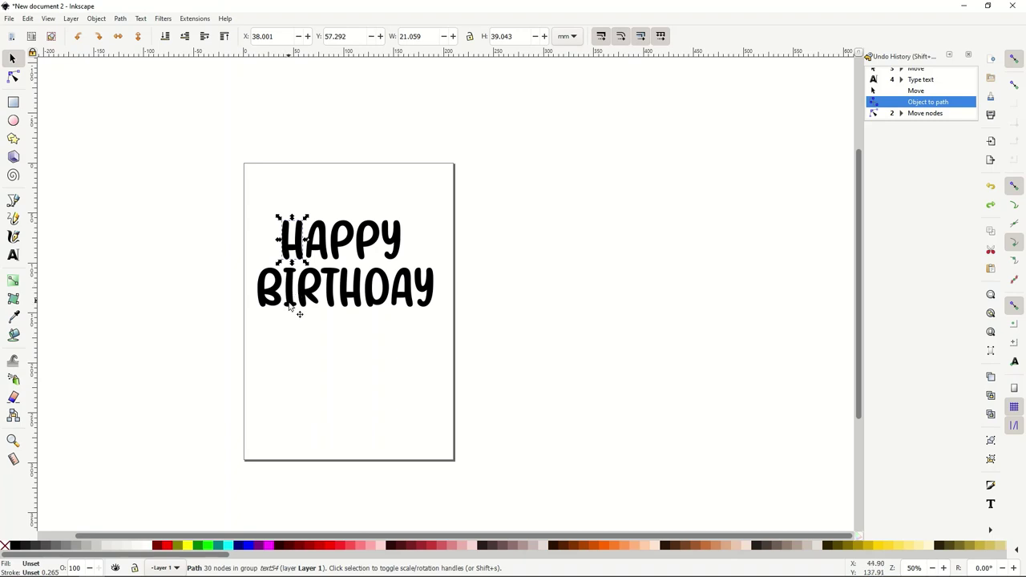
pyautogui.scroll(-2, 292, 311)
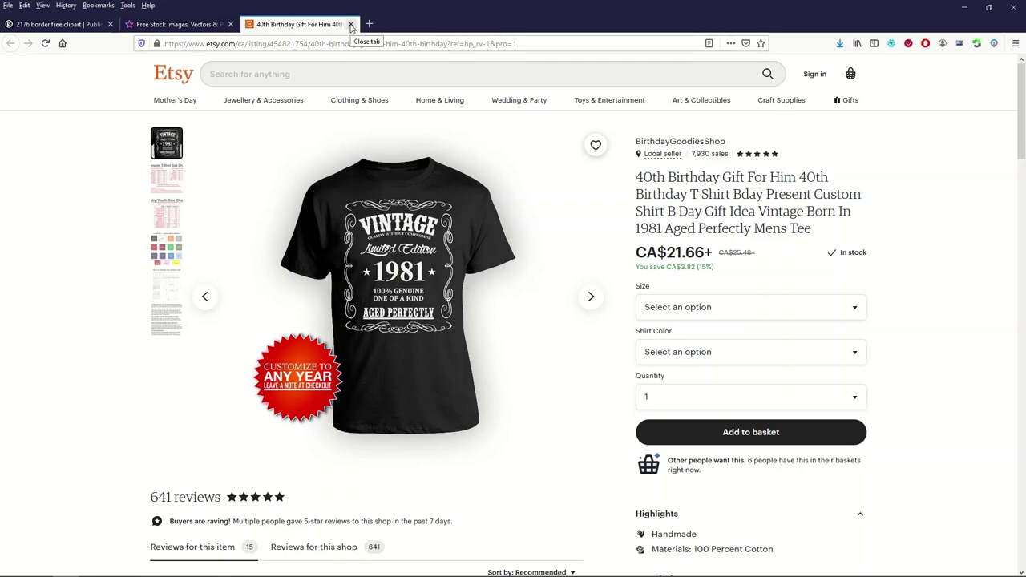
# Close the Etsy T-shirt listing tab to reveal the rawpixel home page.
pyautogui.click(350, 25)
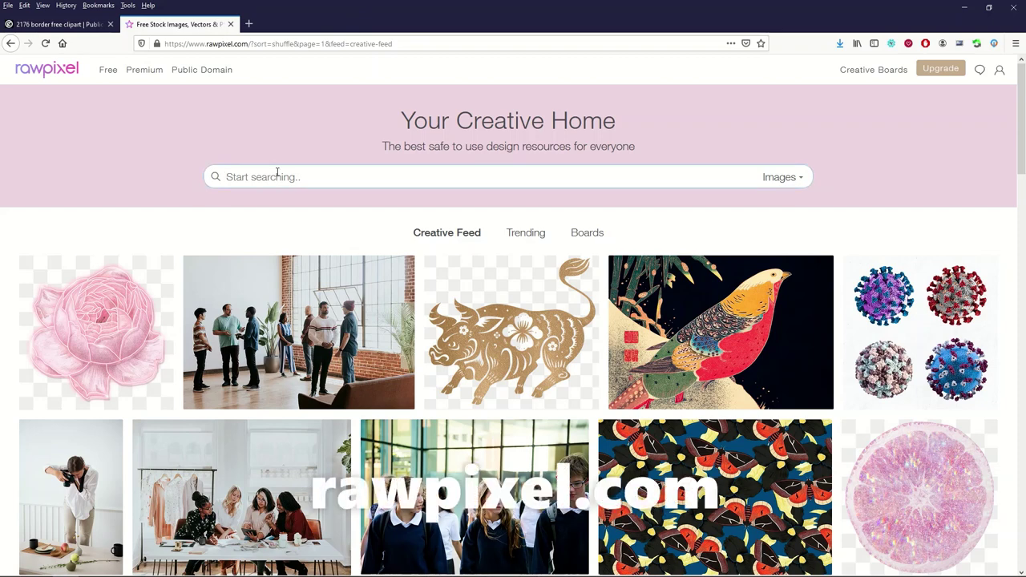
# Search rawpixel for 'border' and filter the results to Public Domain.
pyautogui.write('b')
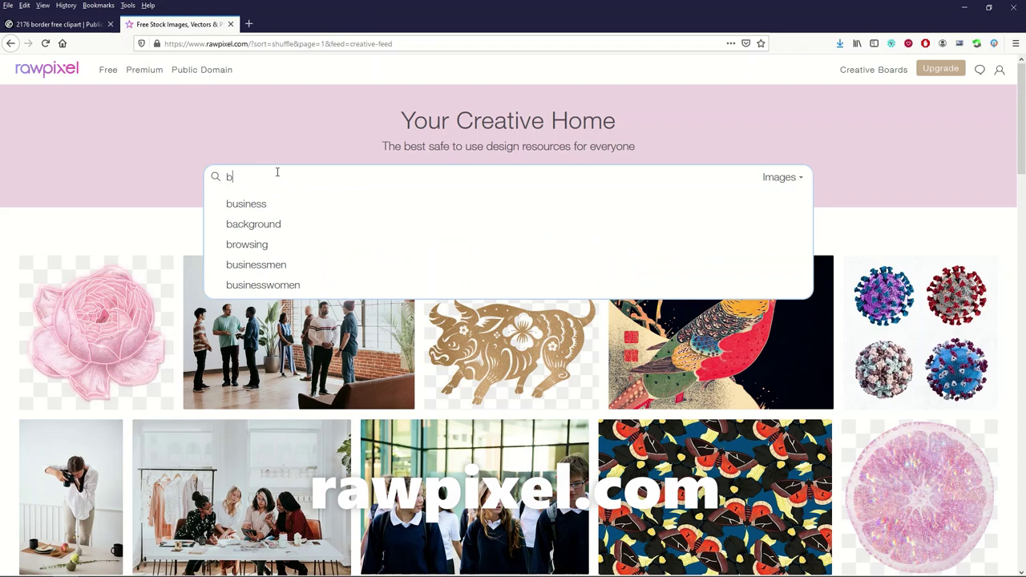
pyautogui.write('order')
pyautogui.press('Return')
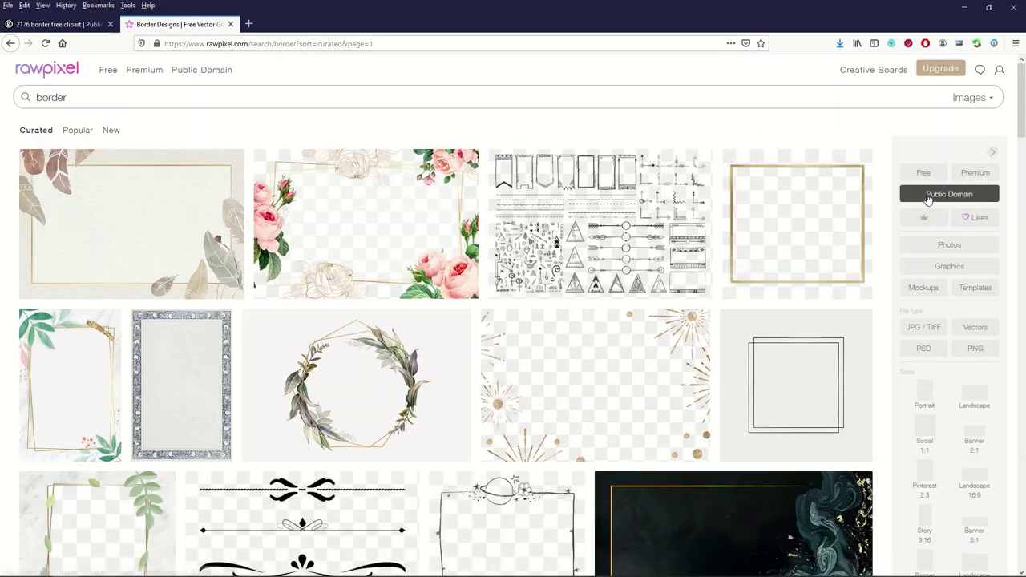
pyautogui.click(928, 197)
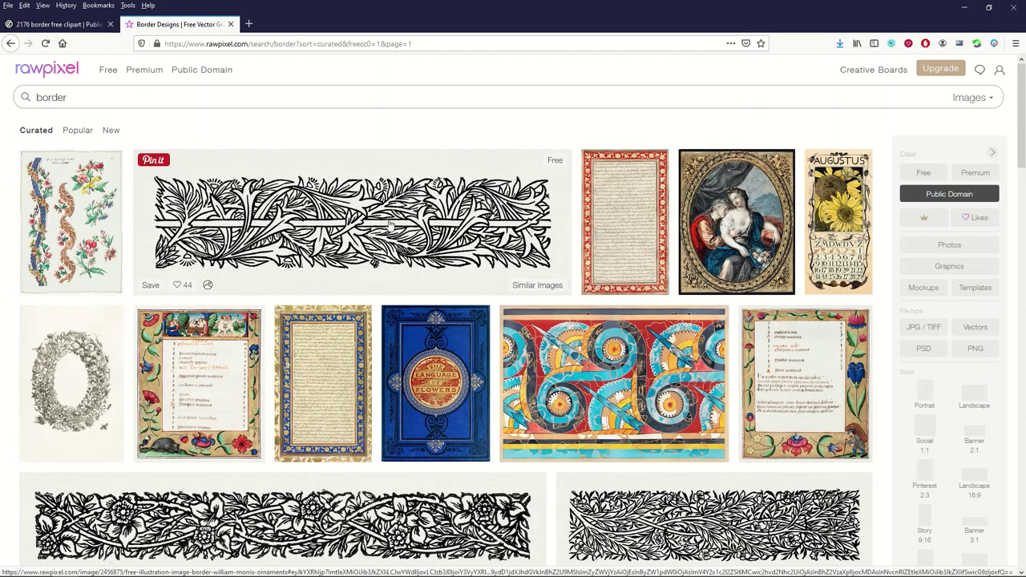
# Browse the border results, open the black holly branch image, then return to the publicdomainvectors.org tab.
pyautogui.scroll(-3, 388, 234)
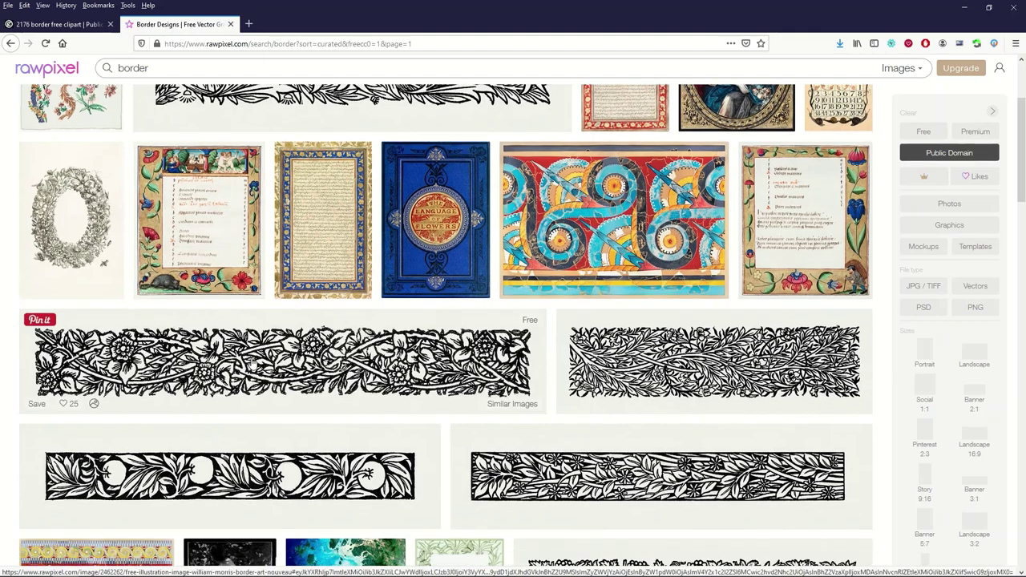
pyautogui.scroll(-3, 340, 351)
pyautogui.scroll(-7, 340, 351)
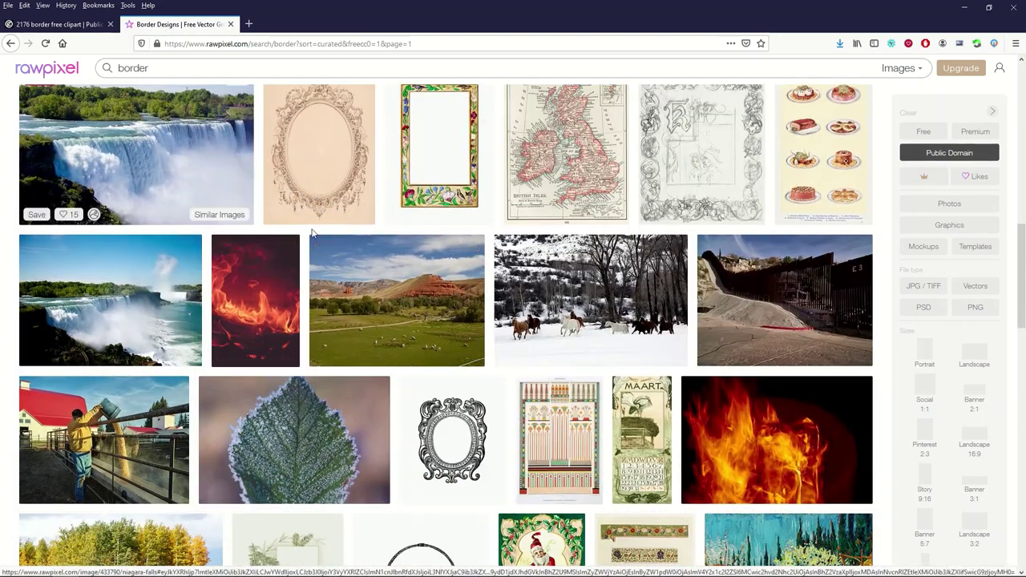
pyautogui.scroll(-3, 232, 288)
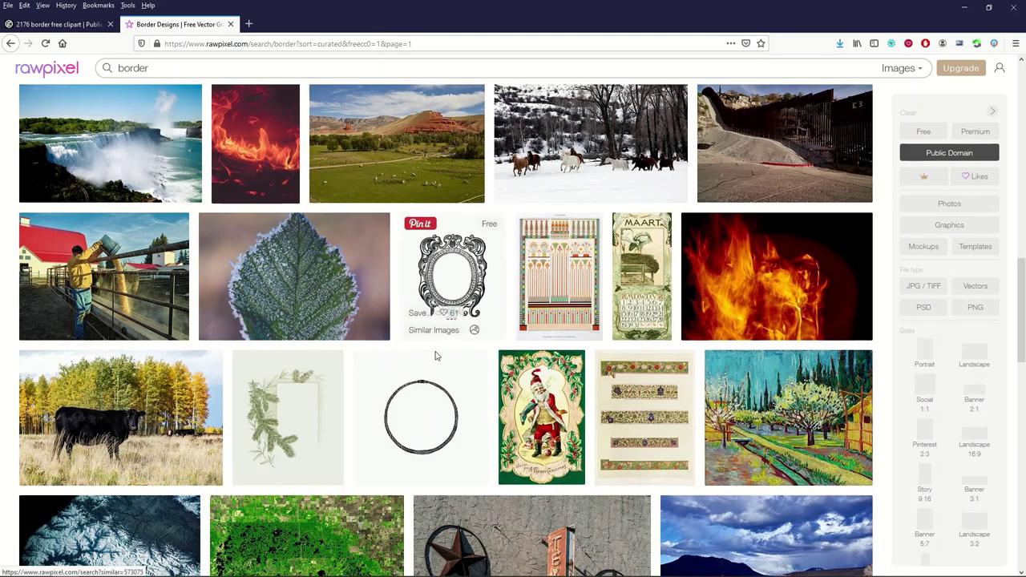
pyautogui.scroll(-4, 435, 355)
pyautogui.scroll(-6, 420, 304)
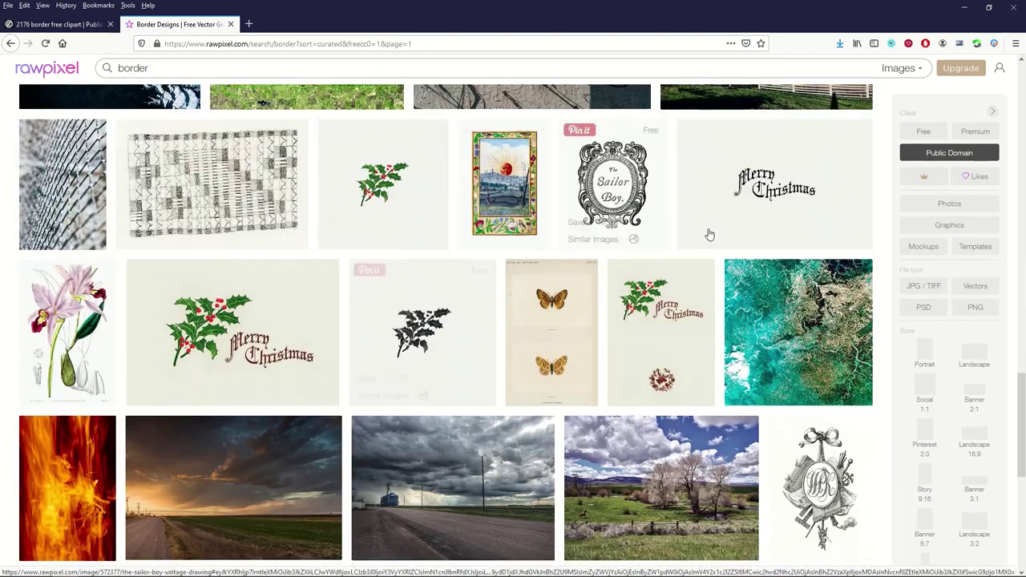
pyautogui.scroll(-5, 543, 258)
pyautogui.scroll(6, 543, 258)
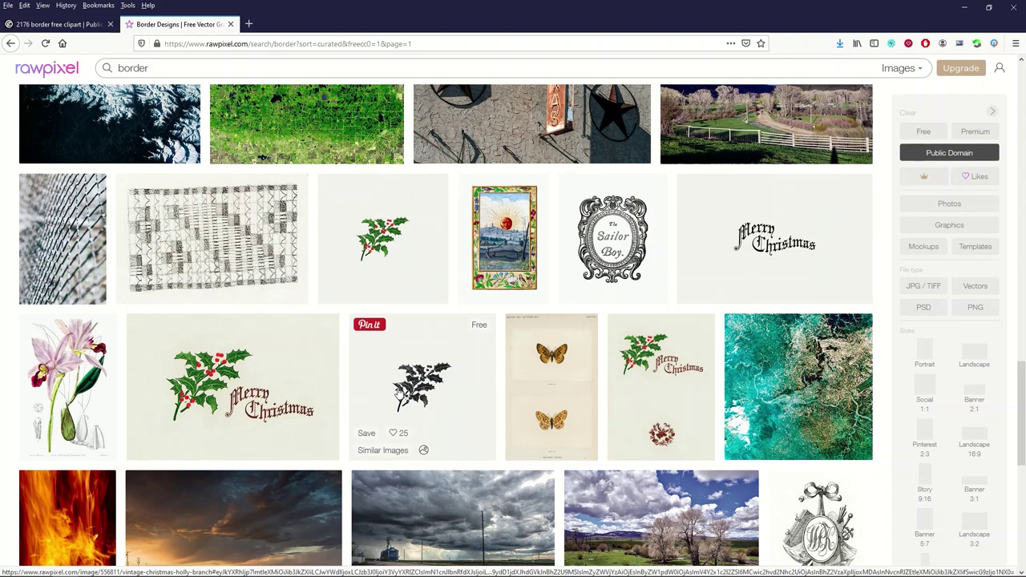
pyautogui.click(408, 383)
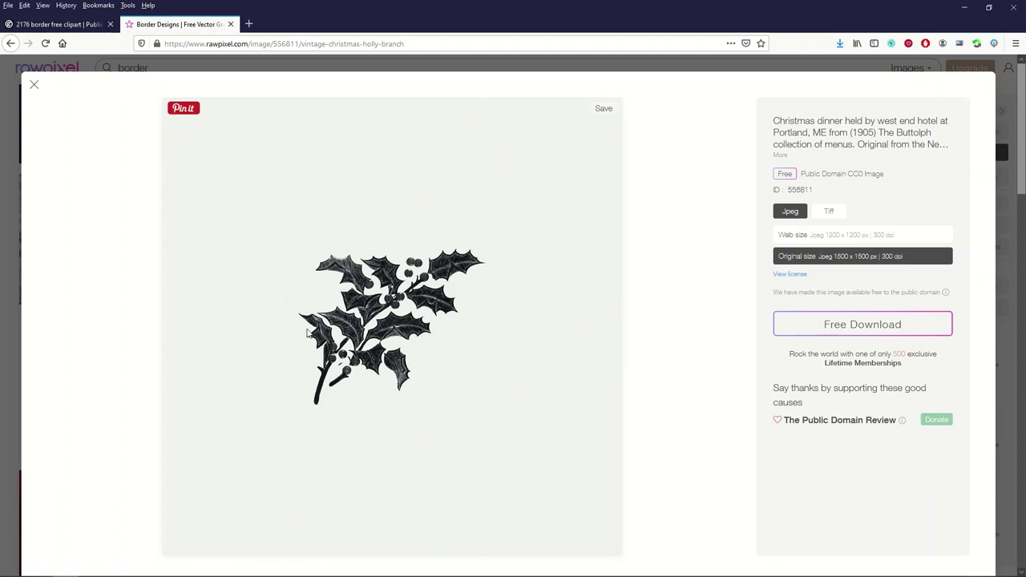
pyautogui.click(62, 24)
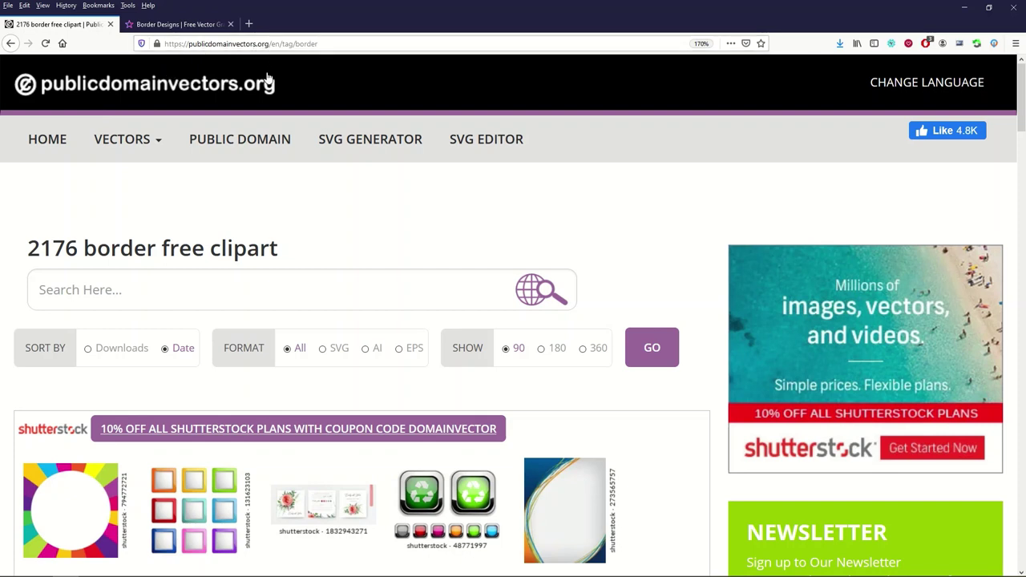
# Search publicdomainvectors.org for 'border' and scroll through the frame and border thumbnails.
pyautogui.click(128, 283)
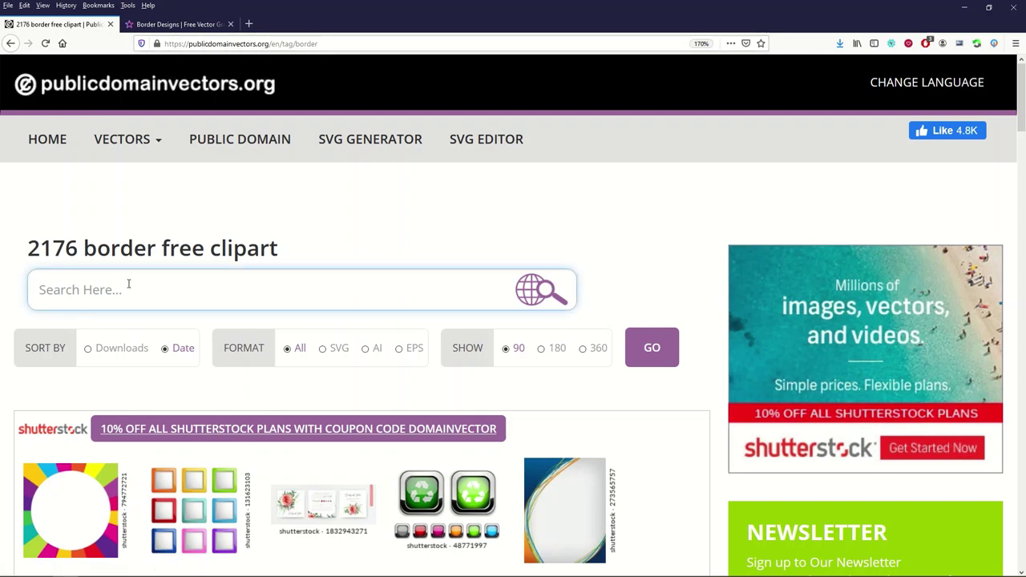
pyautogui.write('border')
pyautogui.press('Return')
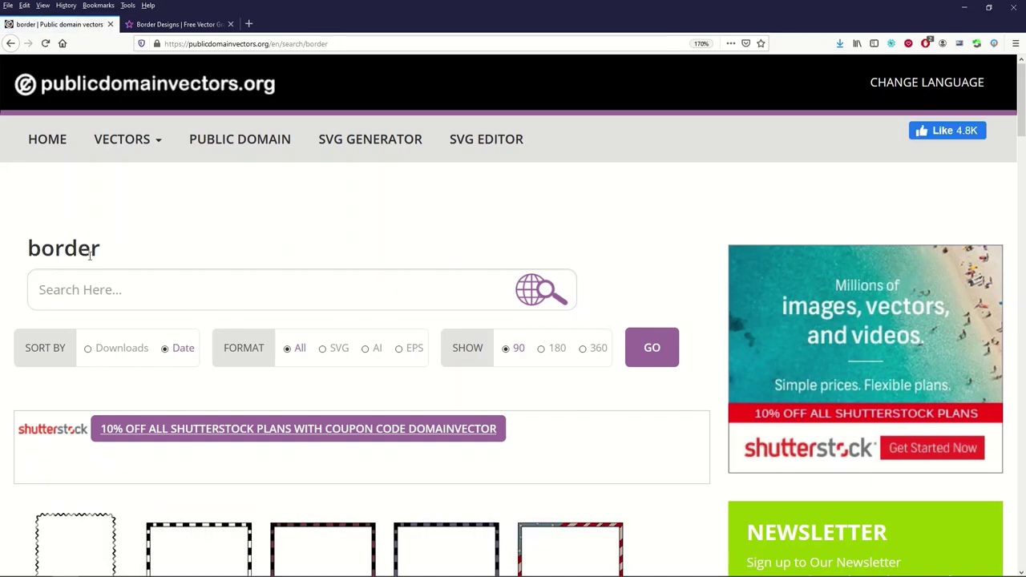
pyautogui.scroll(-5, 89, 258)
pyautogui.scroll(-1, 89, 259)
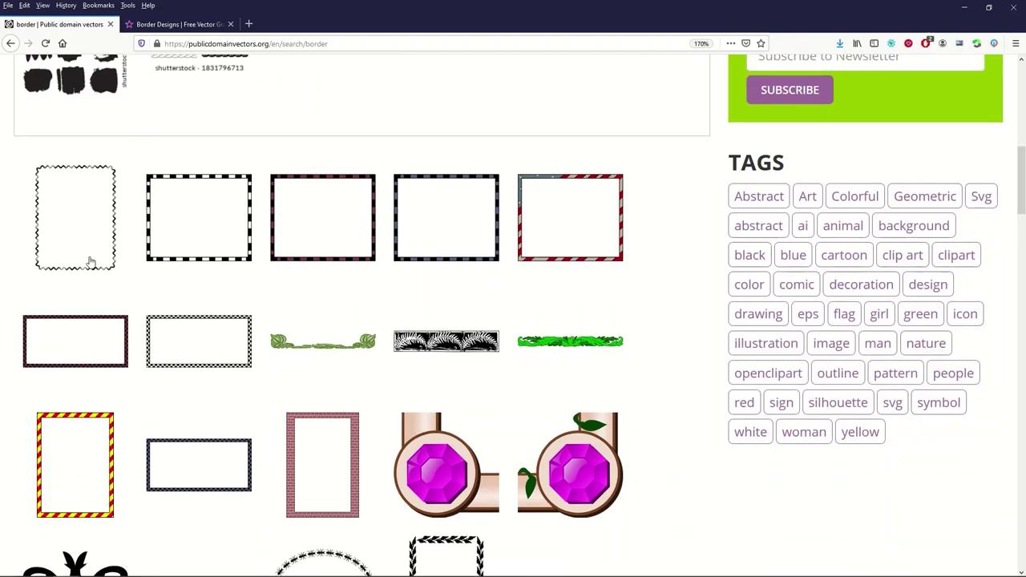
pyautogui.scroll(3, 89, 259)
pyautogui.scroll(-3, 132, 301)
pyautogui.scroll(-1, 590, 250)
pyautogui.scroll(-2, 134, 273)
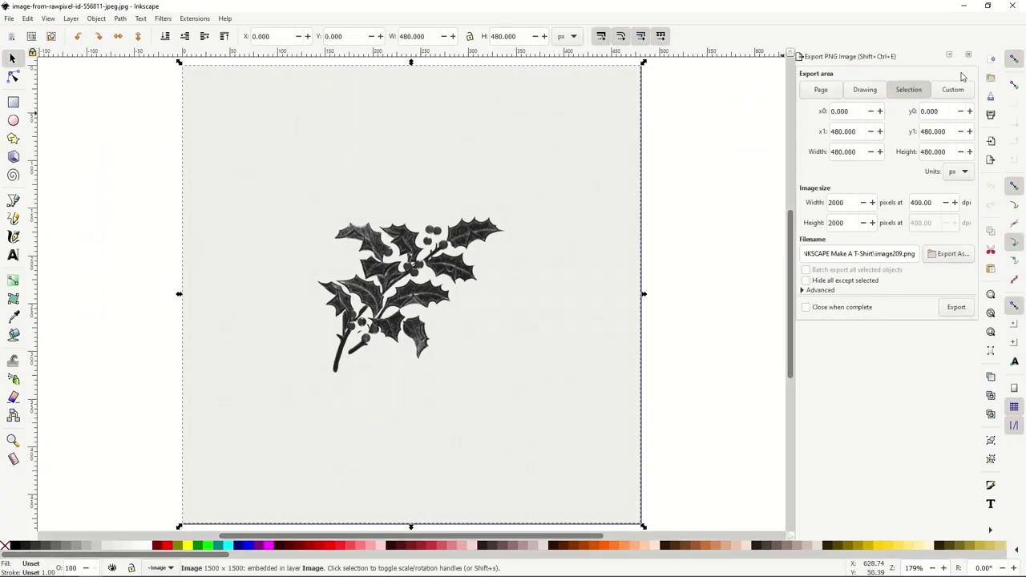
# Close the Export PNG panel and open Trace Bitmap for the holly image.
pyautogui.click(968, 58)
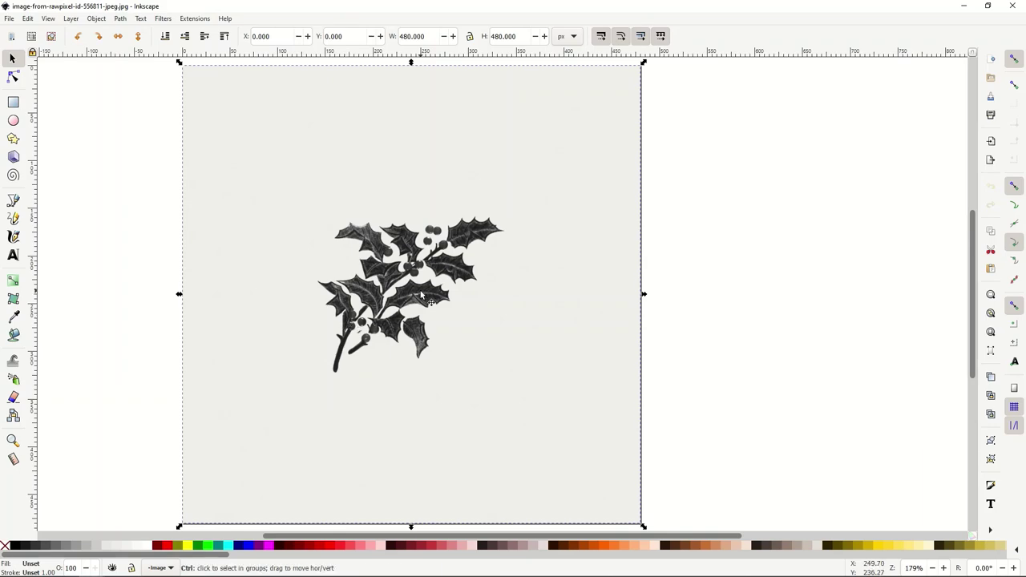
pyautogui.keyDown('ctrl'); pyautogui.scroll(7, 425, 298); pyautogui.keyUp('ctrl')
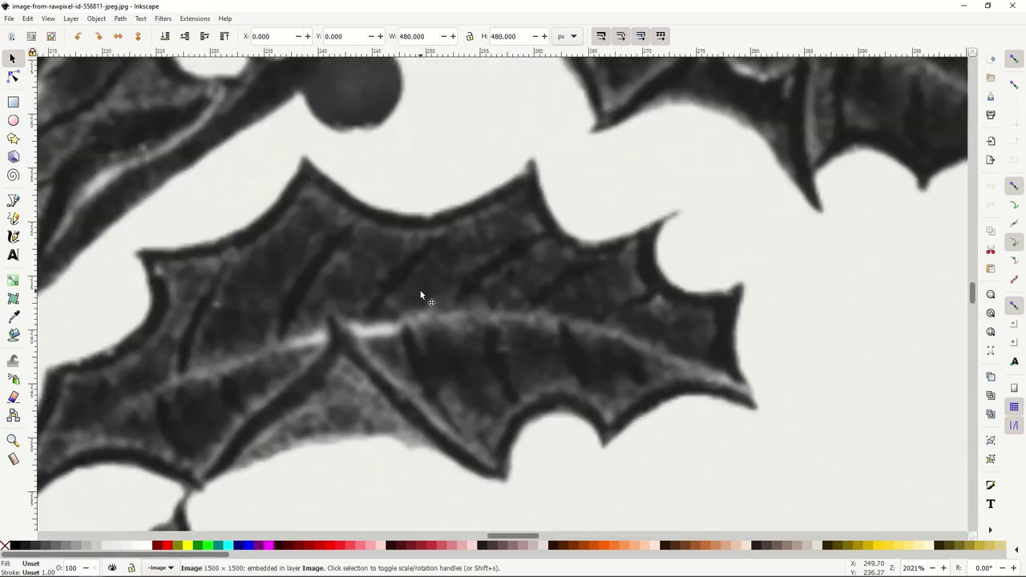
pyautogui.scroll(-4, 420, 295)
pyautogui.scroll(-2, 420, 293)
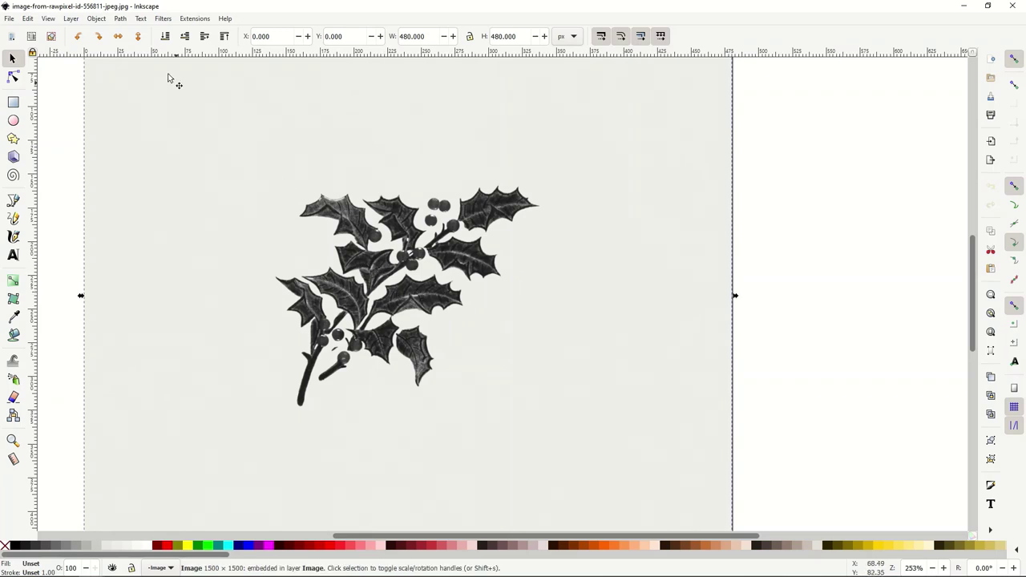
pyautogui.click(120, 20)
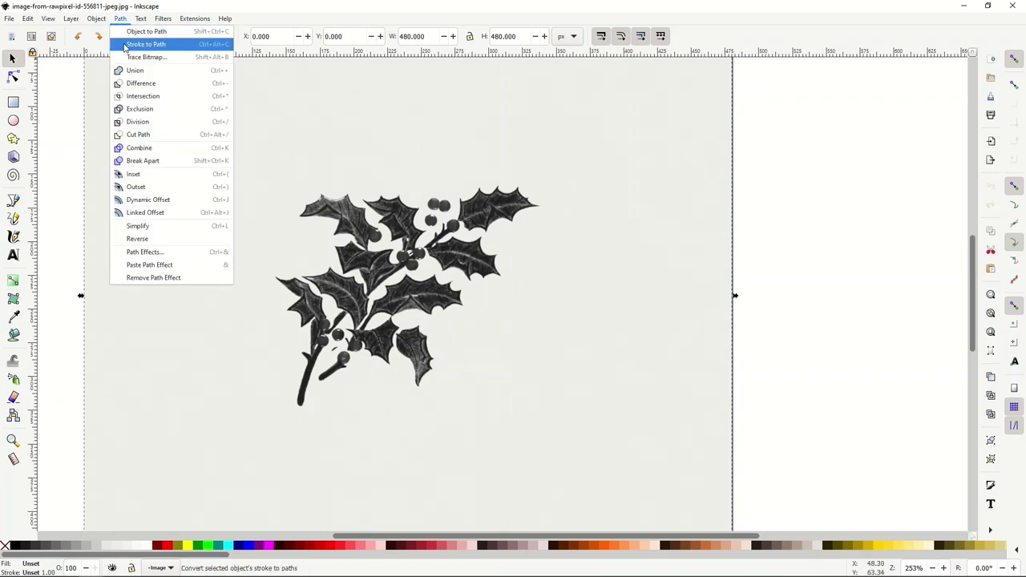
pyautogui.click(131, 59)
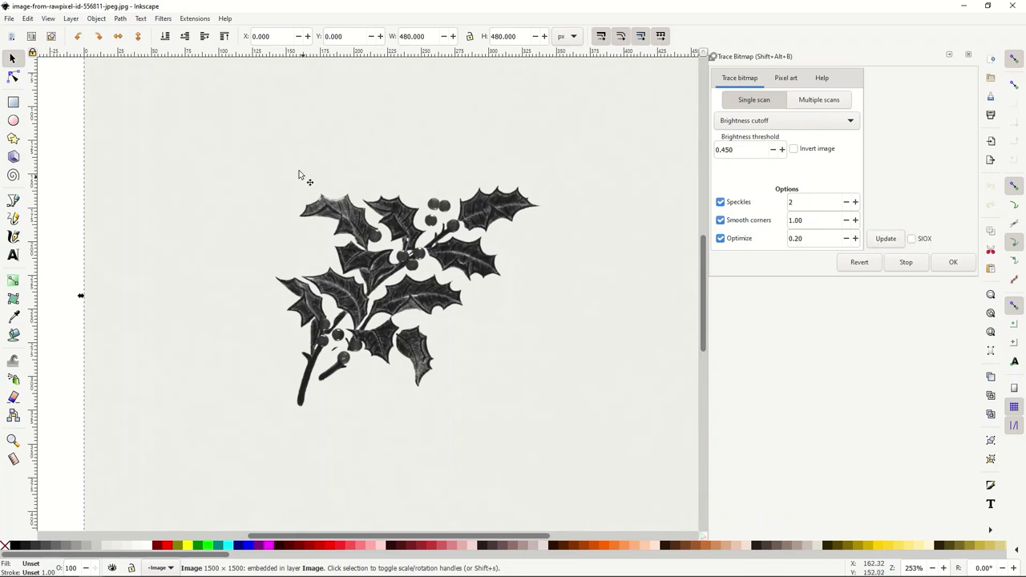
# Preview the holly trace at brightness thresholds 0.200, 0.740 and about 0.600.
pyautogui.click(881, 238)
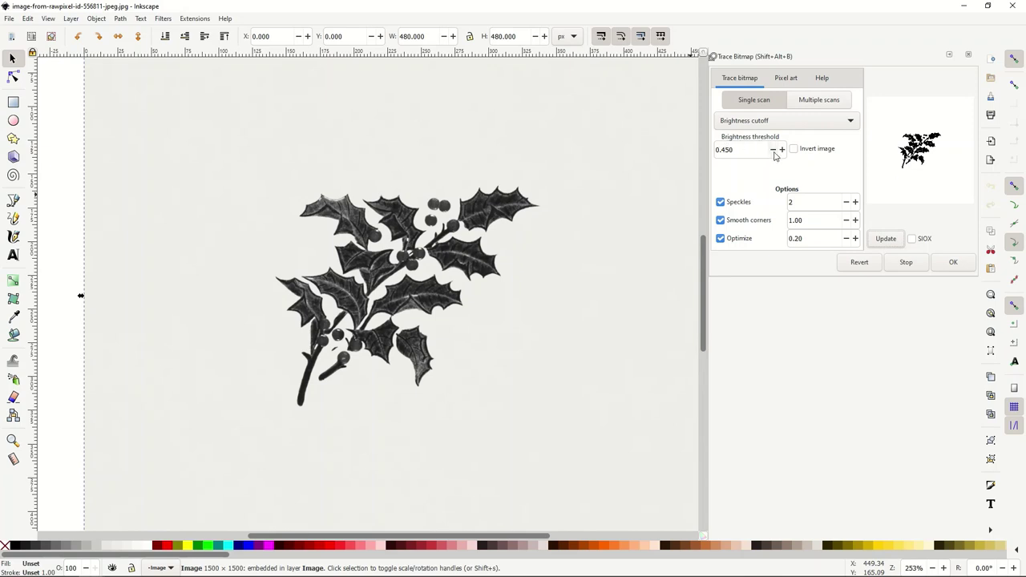
pyautogui.click(773, 149)
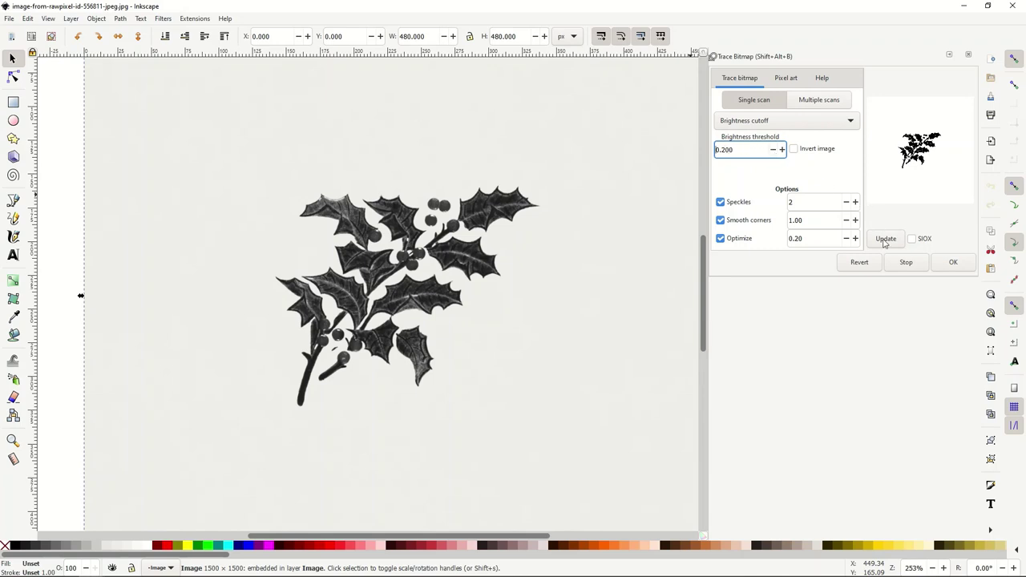
pyautogui.click(885, 242)
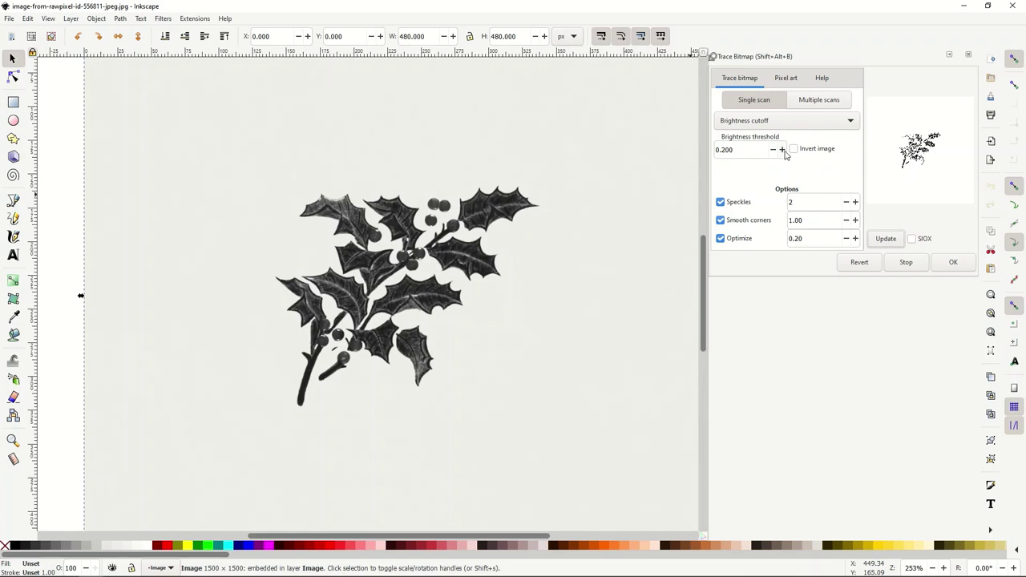
pyautogui.click(783, 150)
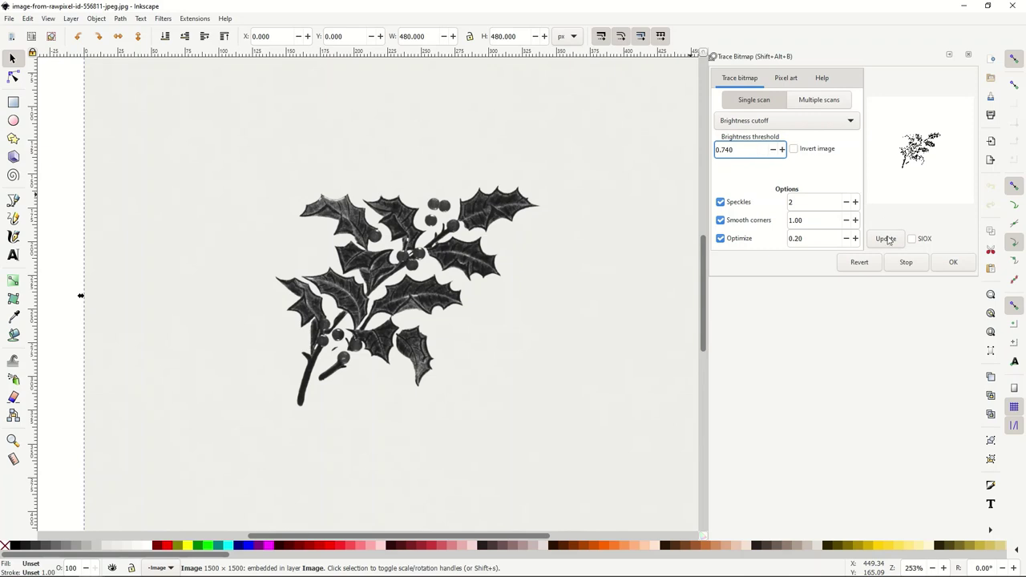
pyautogui.click(887, 239)
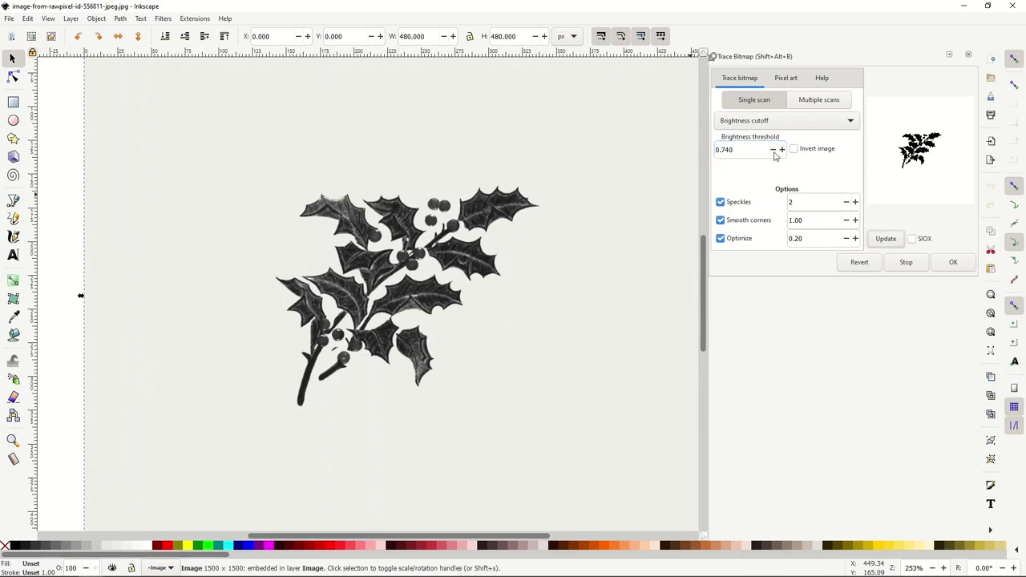
pyautogui.click(773, 151)
pyautogui.click(773, 151)
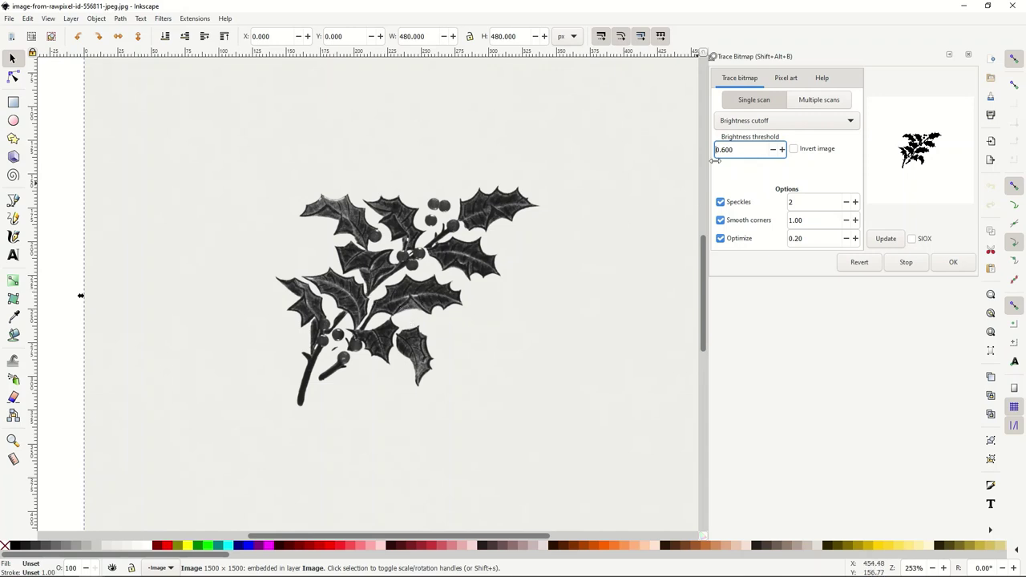
pyautogui.click(773, 151)
pyautogui.click(887, 241)
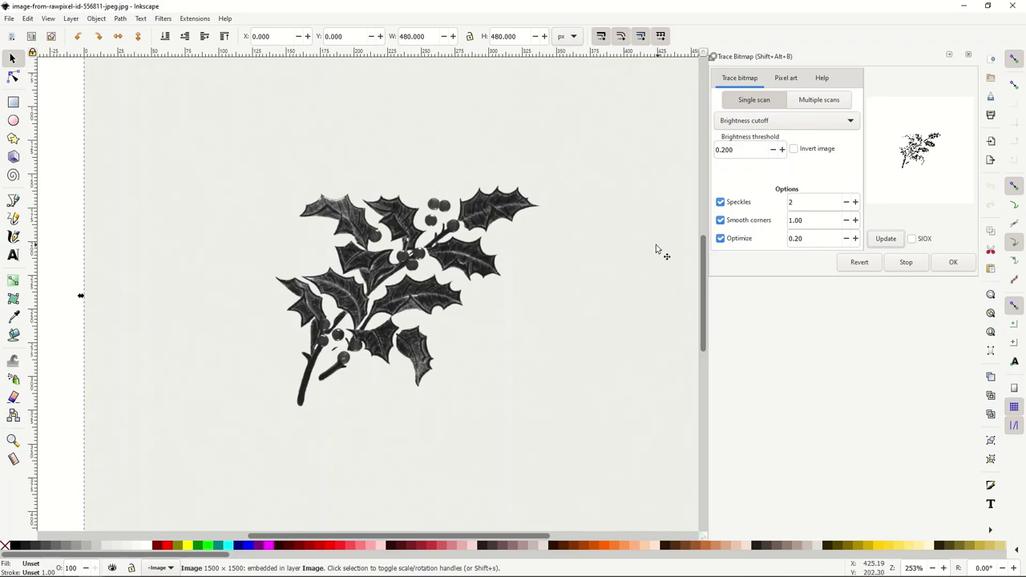
# Trace the holly into a black path, then undo the move and the trace.
pyautogui.click(952, 263)
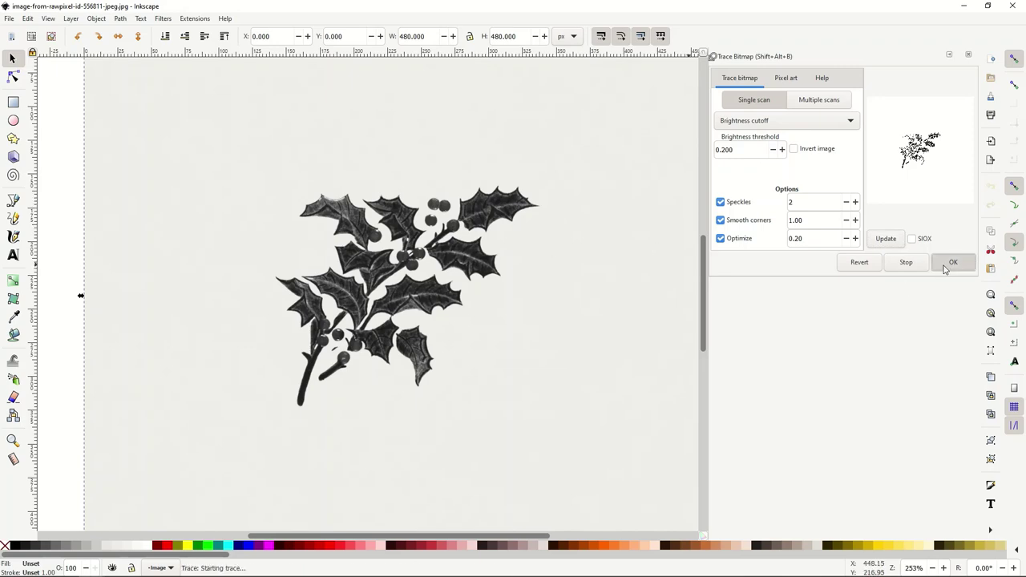
pyautogui.moveTo(445, 306); pyautogui.dragTo(232, 226)
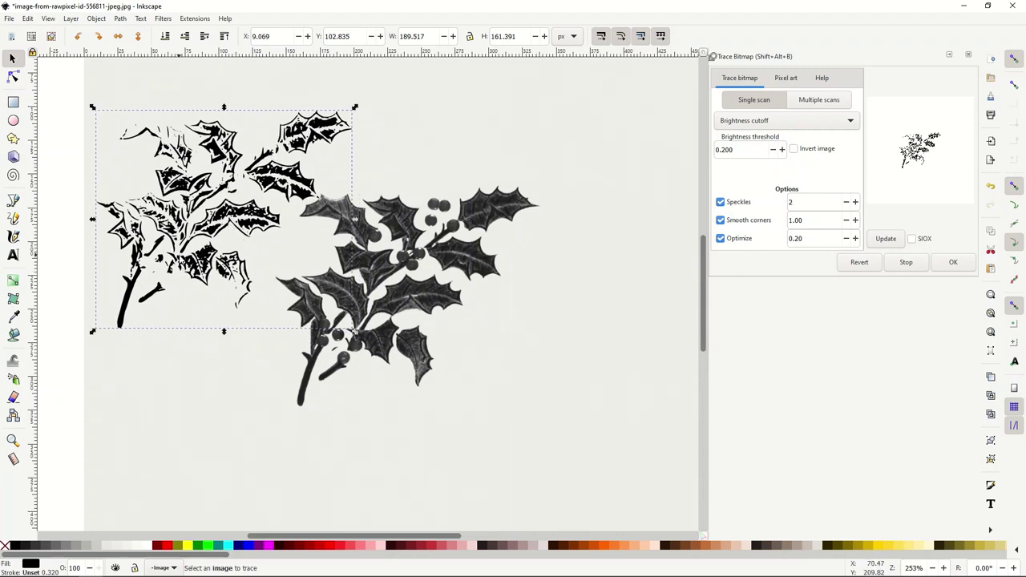
pyautogui.click(28, 18)
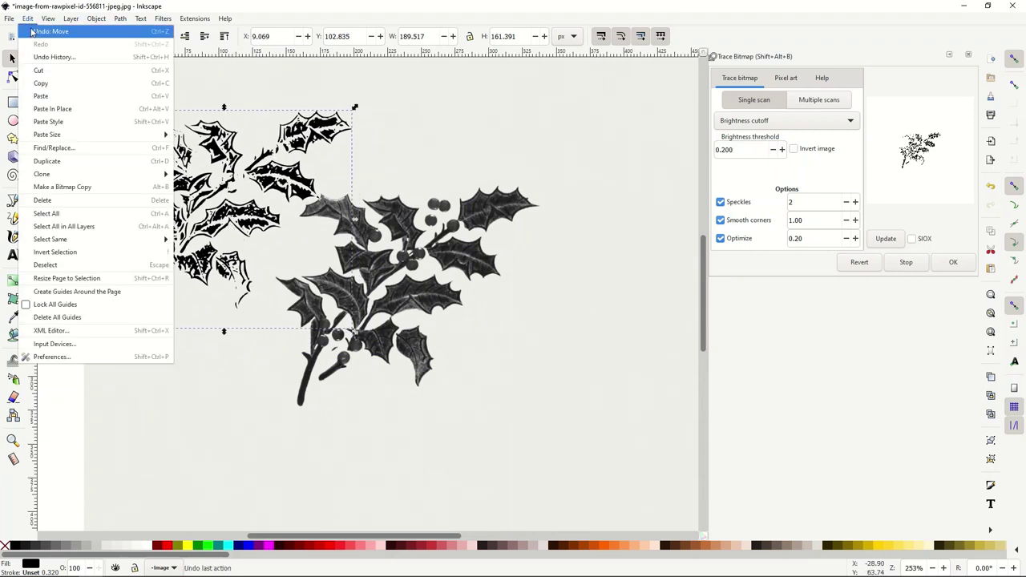
pyautogui.click(32, 32)
pyautogui.click(32, 22)
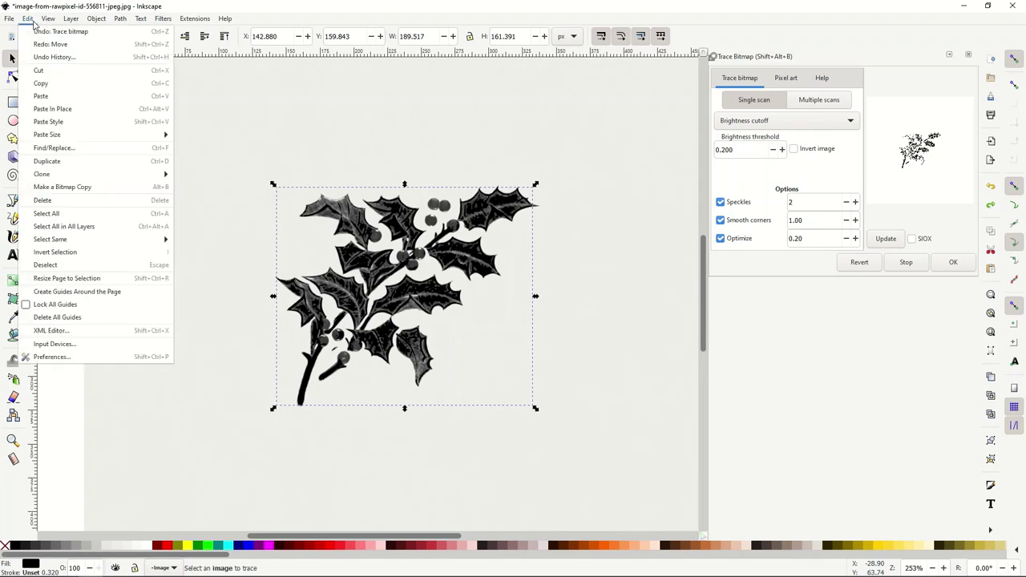
pyautogui.click(35, 32)
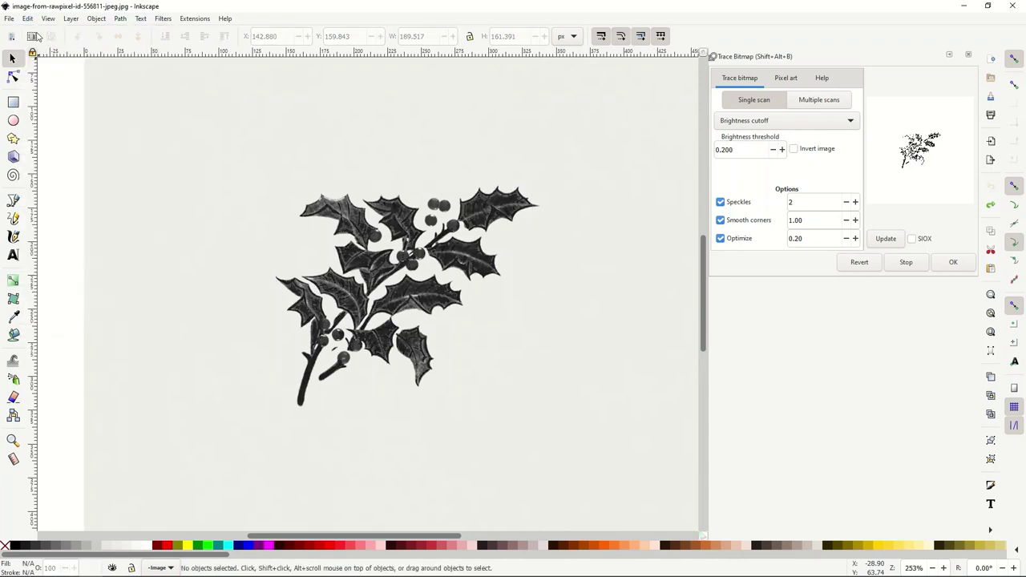
# Retrace the holly at threshold 0.400, delete the original photo and centre the traced path.
pyautogui.click(373, 298)
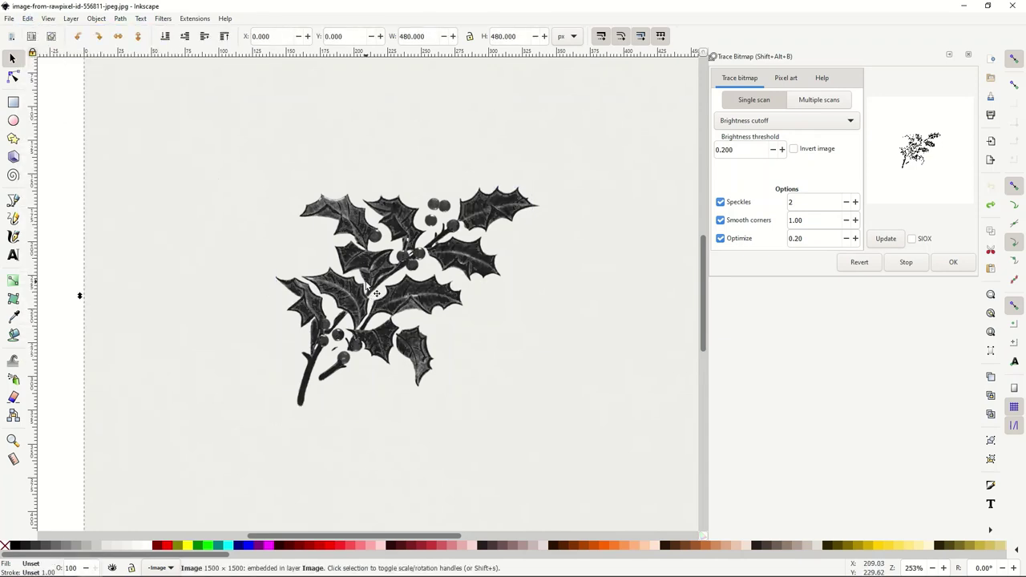
pyautogui.click(781, 150)
pyautogui.click(953, 262)
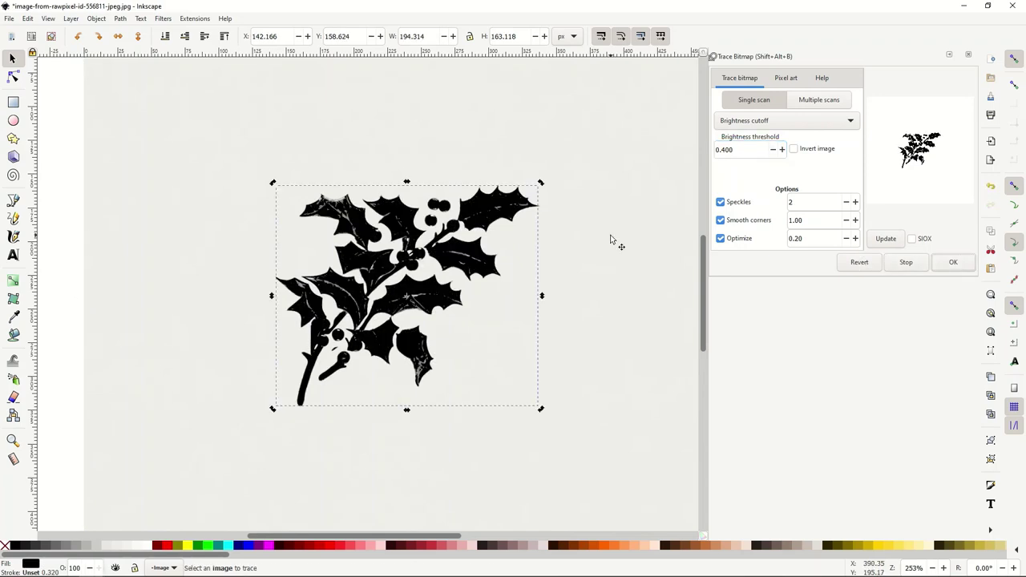
pyautogui.moveTo(420, 276); pyautogui.dragTo(236, 203)
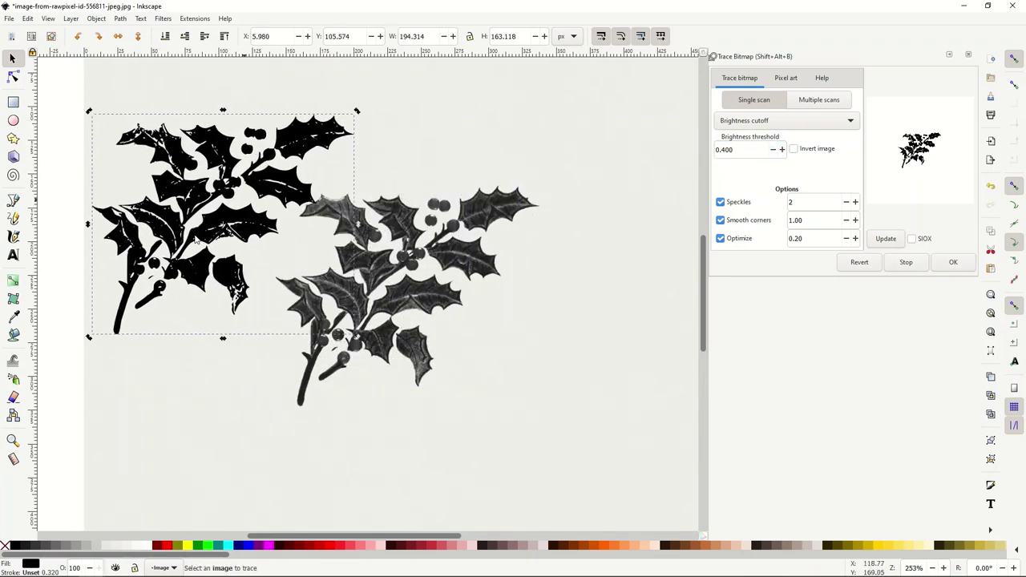
pyautogui.click(416, 253)
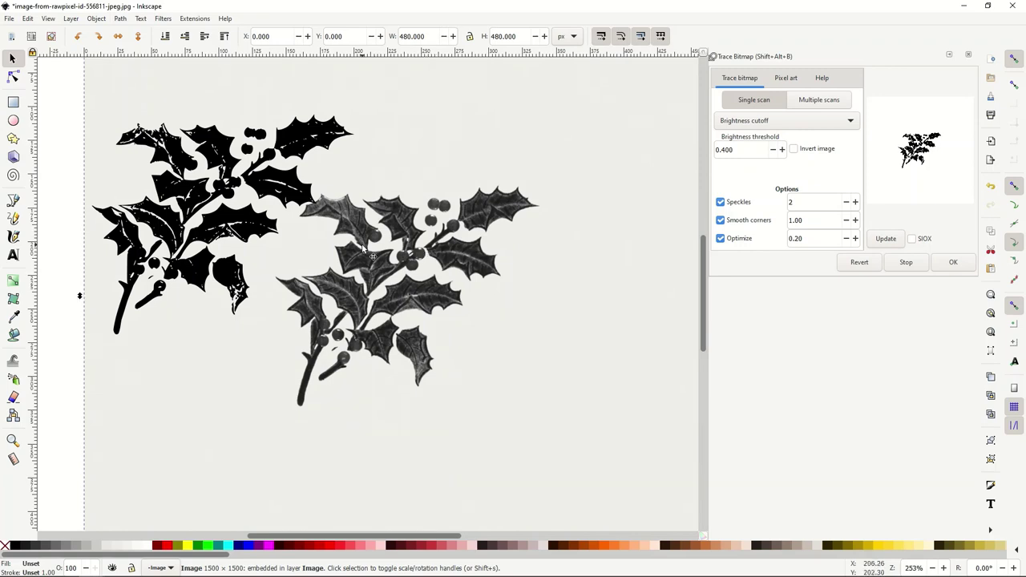
pyautogui.press('Delete')
pyautogui.moveTo(145, 249); pyautogui.dragTo(263, 302)
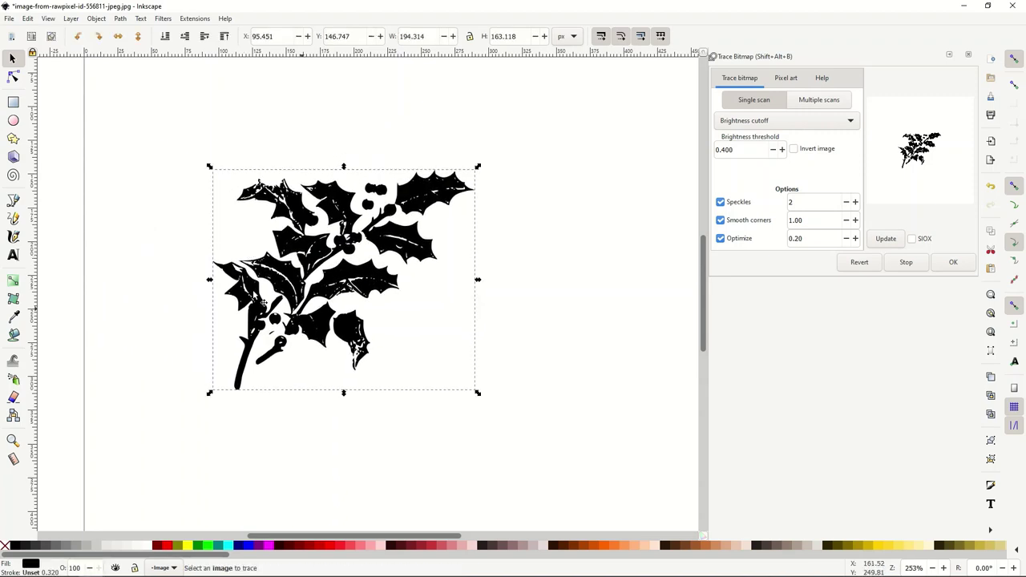
# Pull a stray node on the traced holly's left edge back into the path outline.
pyautogui.click(13, 77)
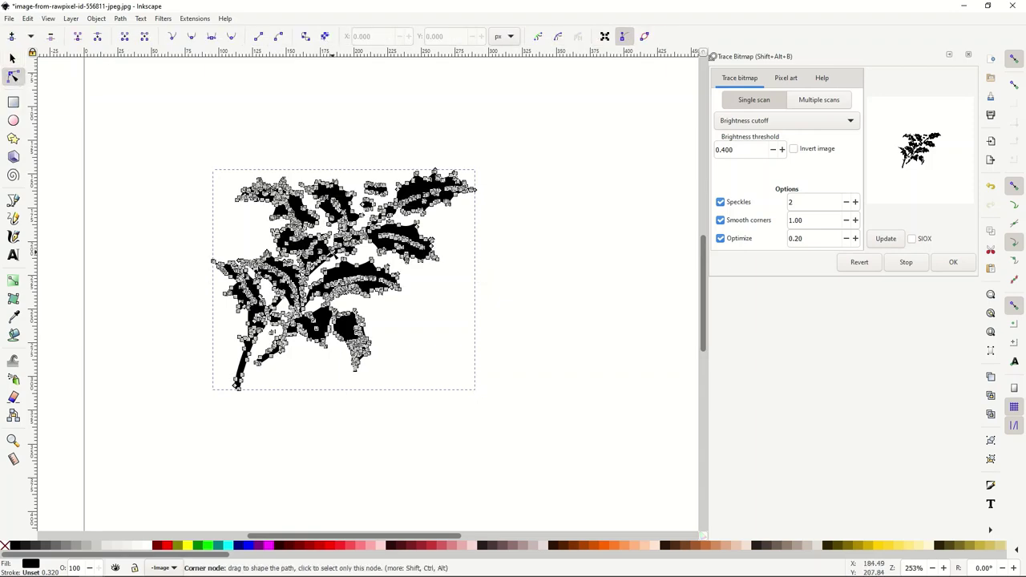
pyautogui.click(336, 254)
pyautogui.scroll(4, 250, 239)
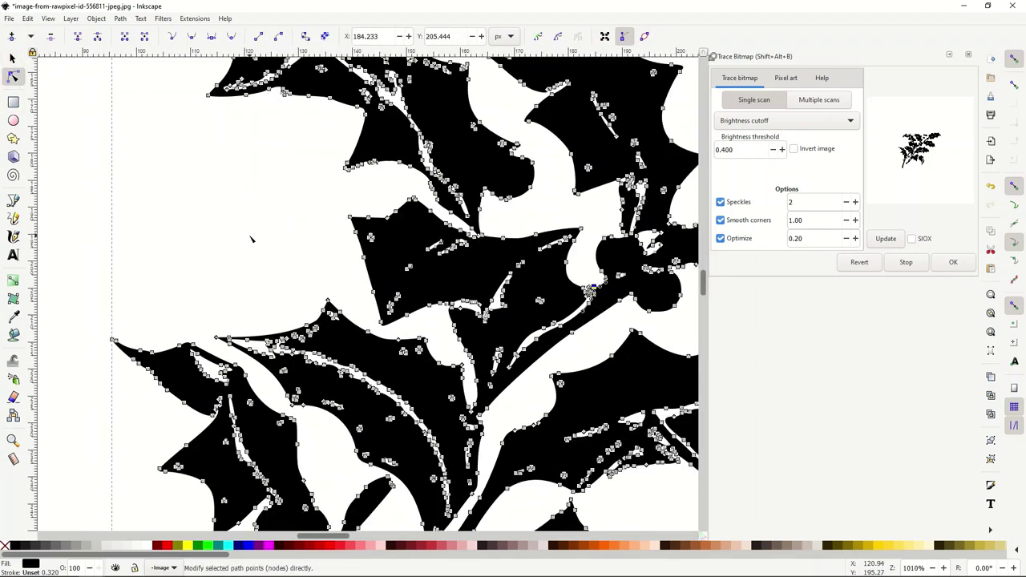
pyautogui.moveTo(351, 217); pyautogui.dragTo(290, 211)
pyautogui.moveTo(208, 231); pyautogui.dragTo(343, 219)
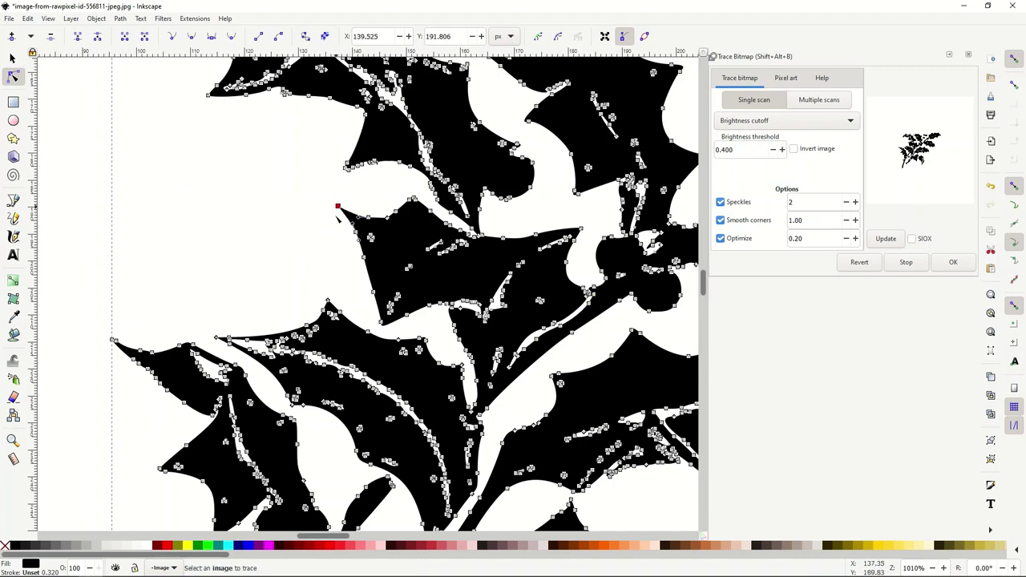
pyautogui.scroll(-1, 344, 221)
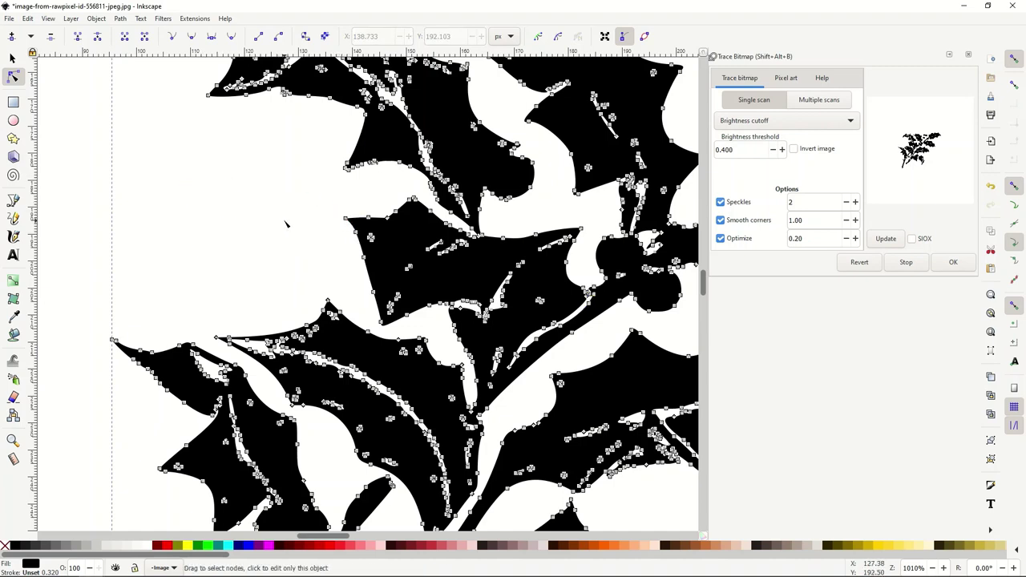
pyautogui.scroll(-2, 282, 223)
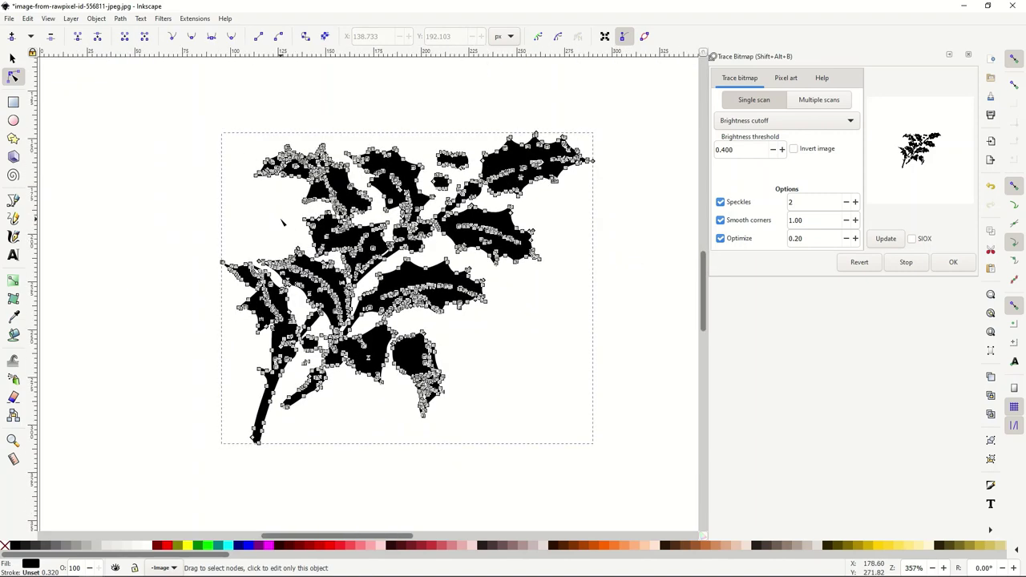
pyautogui.click(12, 59)
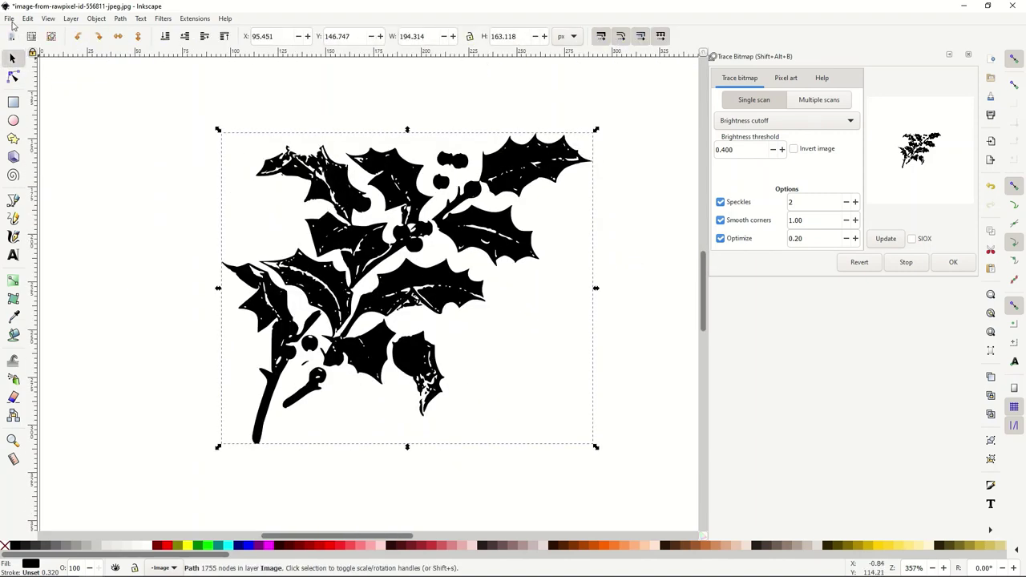
pyautogui.scroll(-1, 386, 271)
pyautogui.scroll(2, 381, 269)
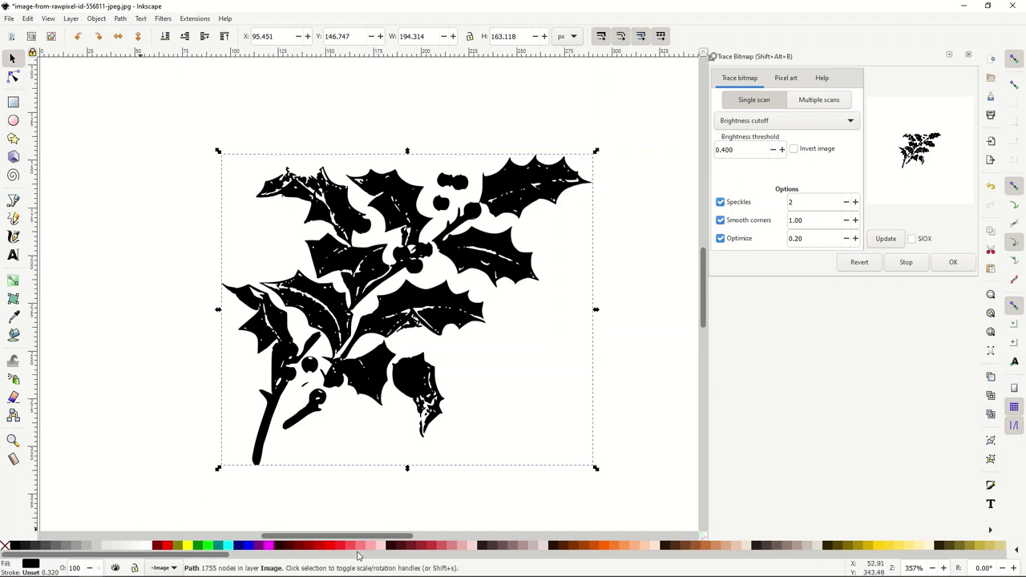
# Try red, brown and green fills on the holly, settle on black, then return to HAPPY BIRTHDAY DRAWING.svg.
pyautogui.click(310, 546)
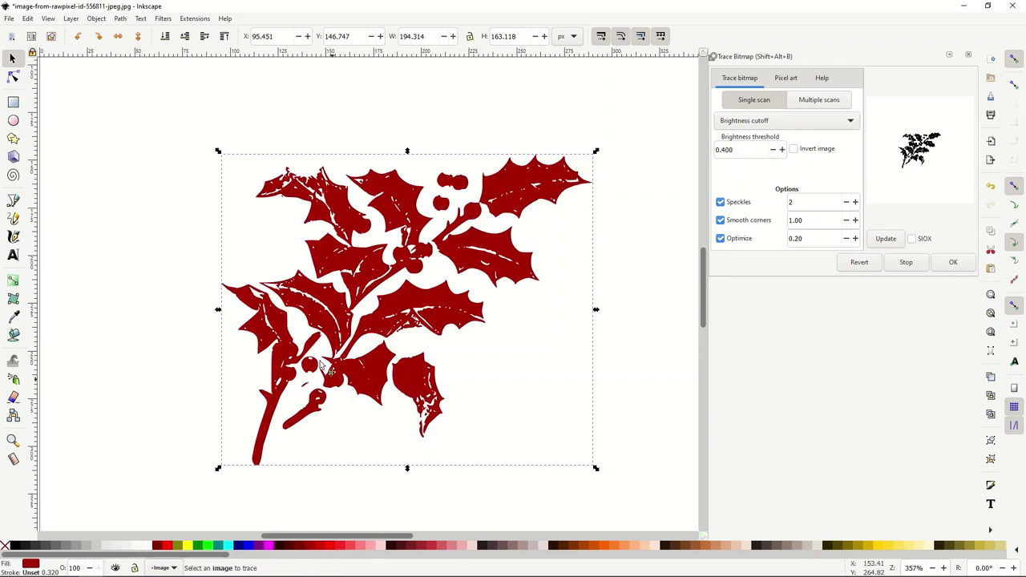
pyautogui.click(416, 548)
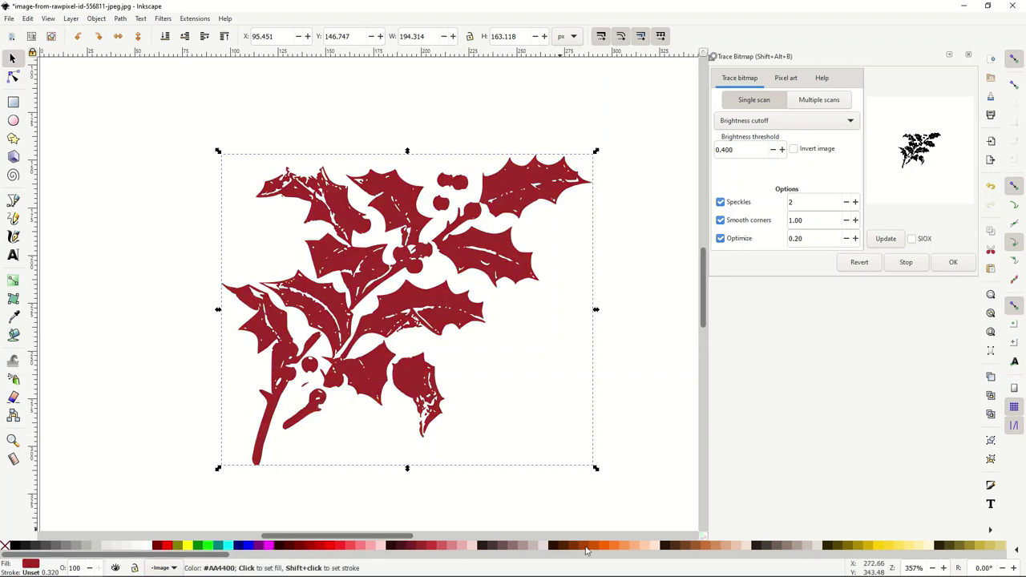
pyautogui.click(561, 546)
pyautogui.click(197, 546)
pyautogui.click(198, 547)
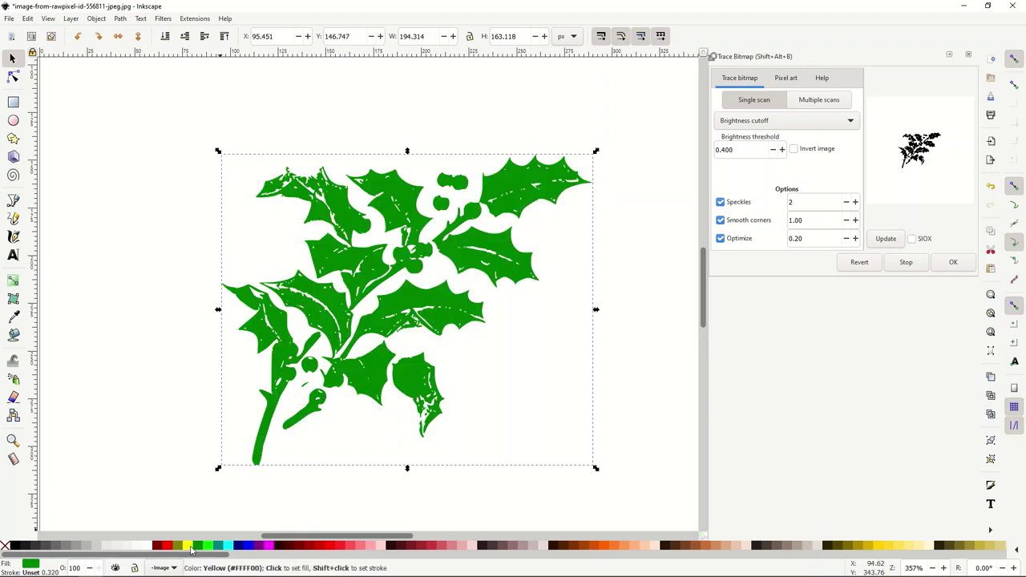
pyautogui.click(167, 546)
pyautogui.click(15, 547)
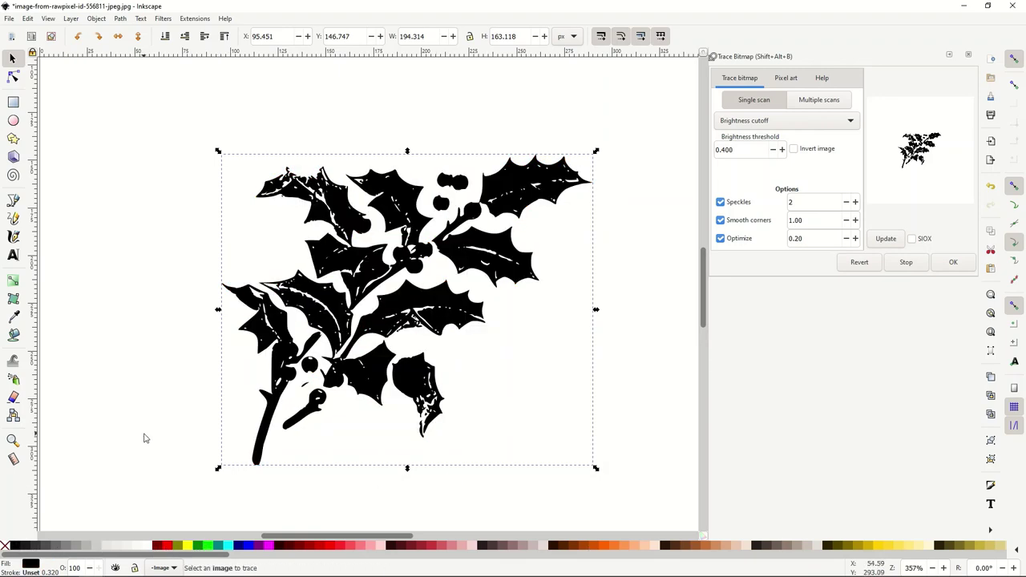
pyautogui.click(10, 19)
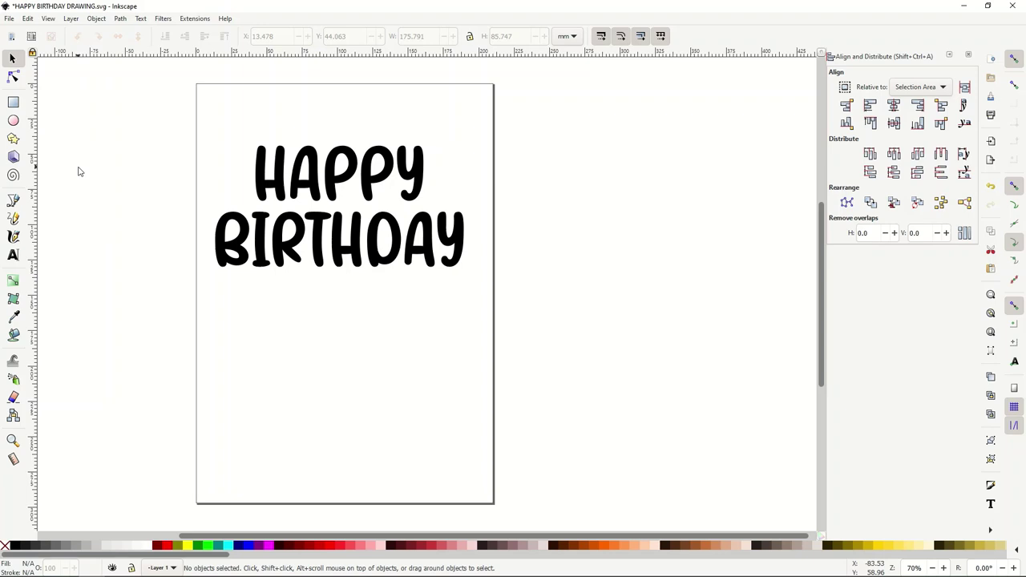
# Import the MISTLETOE VECTOR file into the birthday drawing as an editable SVG object.
pyautogui.click(10, 19)
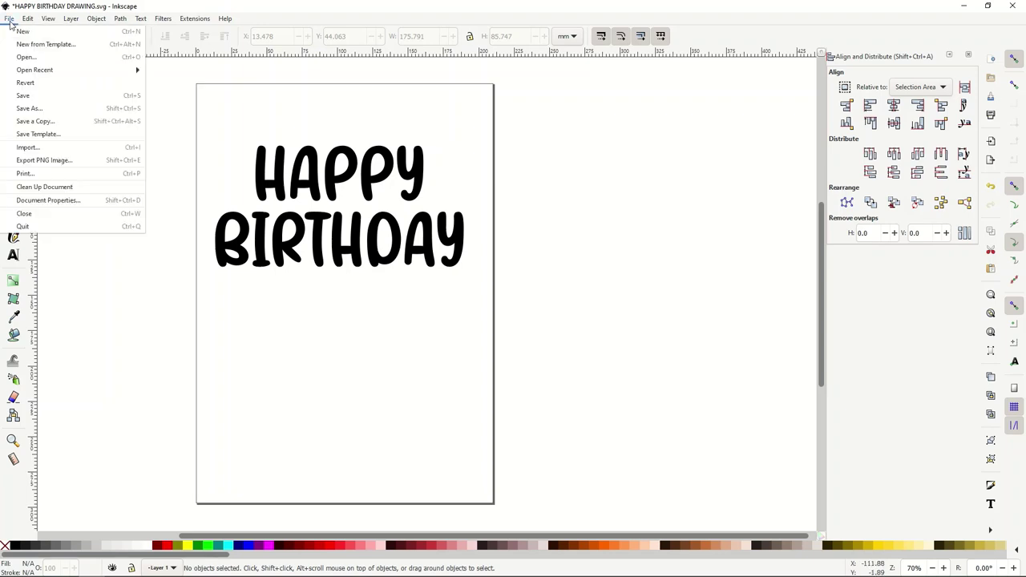
pyautogui.click(34, 150)
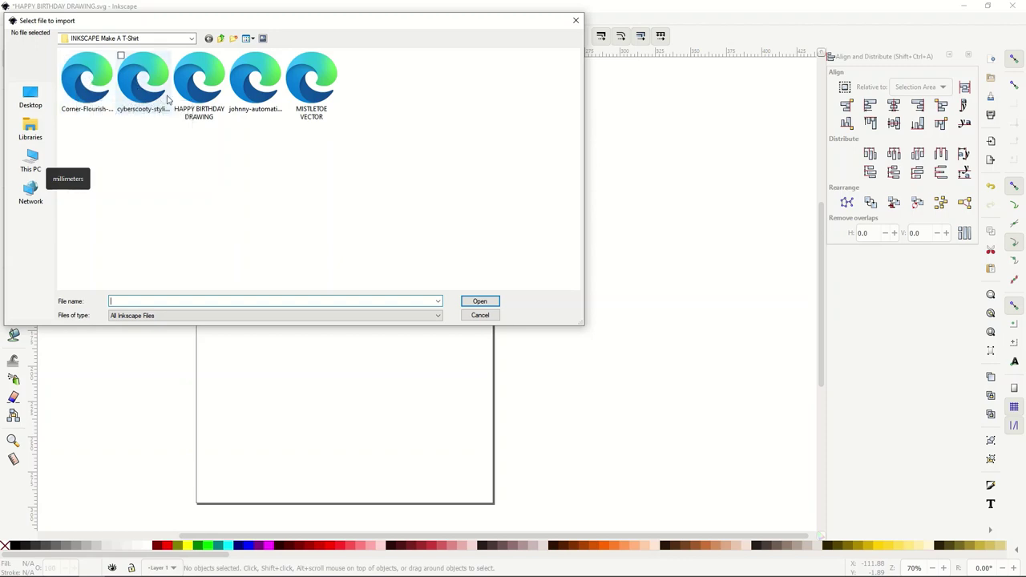
pyautogui.doubleClick(305, 91)
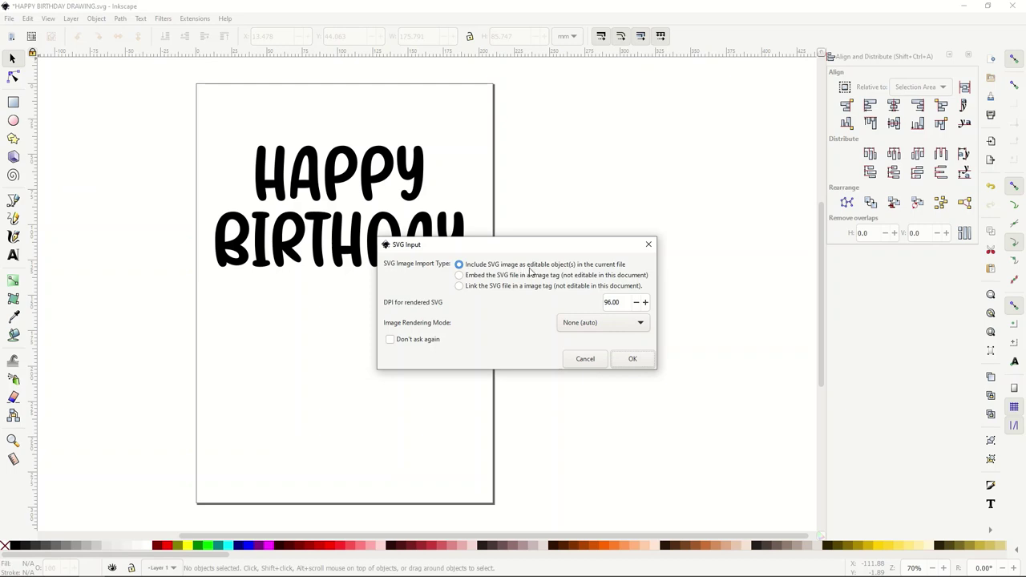
pyautogui.click(632, 358)
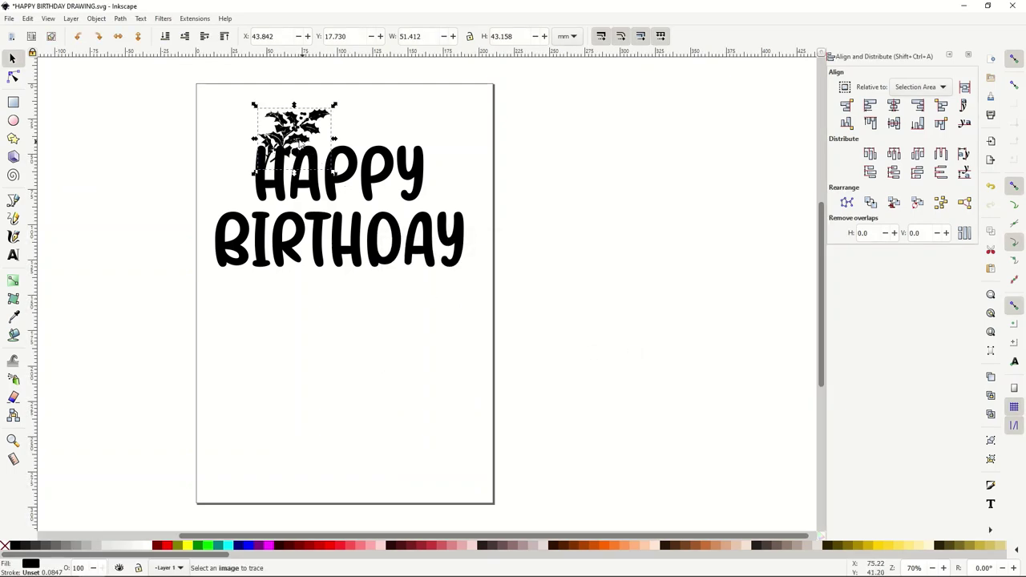
# Enlarge the mistletoe to about 68.5 × 57.5 mm and place it in the page's top-left corner.
pyautogui.moveTo(299, 143); pyautogui.dragTo(315, 352)
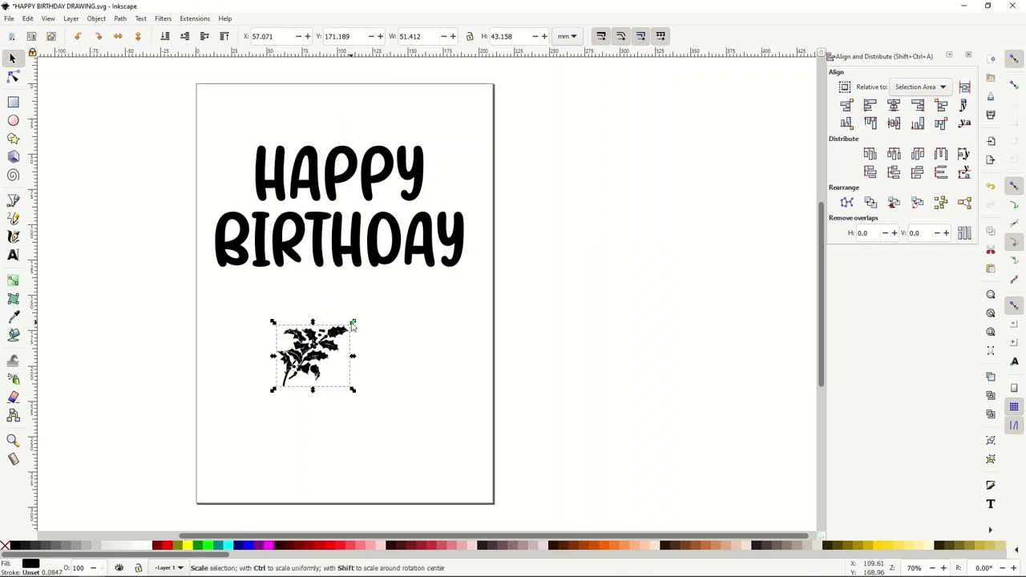
pyautogui.moveTo(353, 324); pyautogui.dragTo(457, 302)
pyautogui.click(12, 61)
pyautogui.moveTo(184, 324); pyautogui.dragTo(146, 247)
pyautogui.click(324, 363)
pyautogui.moveTo(324, 363)
pyautogui.mouseDown()
pyautogui.moveTo(217, 256)
pyautogui.moveTo(222, 158)
pyautogui.moveTo(254, 142)
pyautogui.moveTo(260, 165)
pyautogui.moveTo(245, 147)
pyautogui.mouseUp()
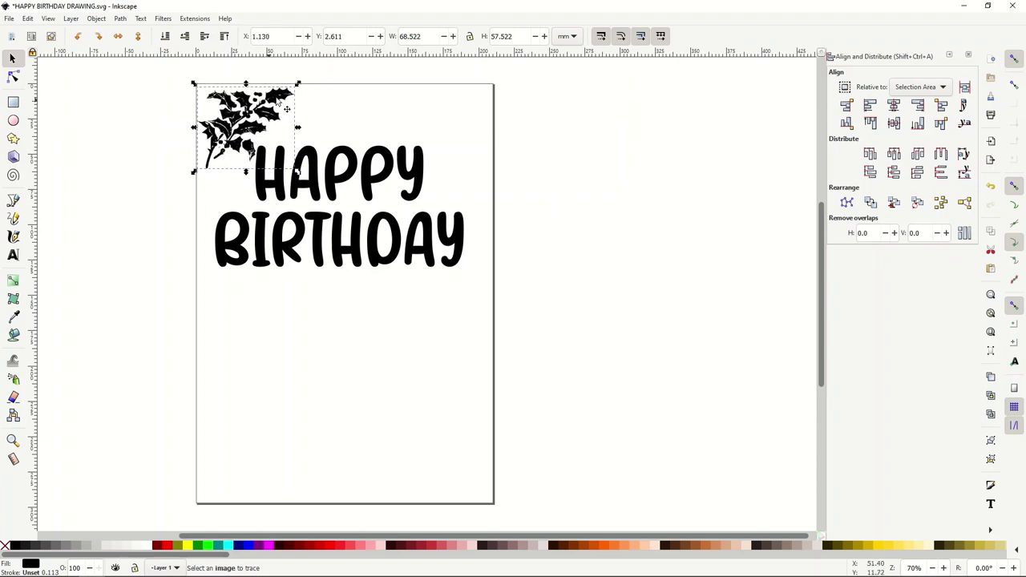
pyautogui.click(89, 101)
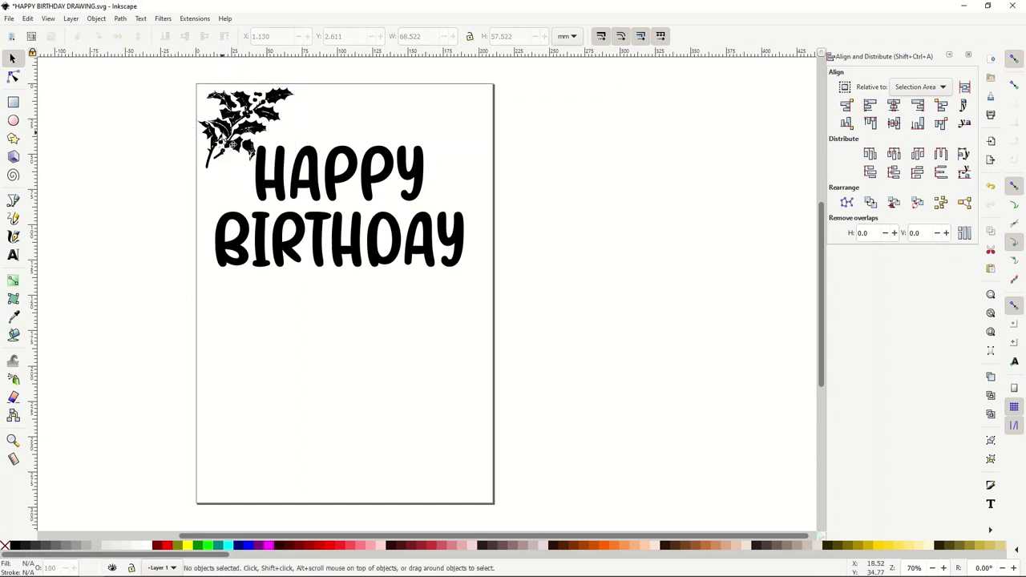
# Copy the mistletoe and paste a duplicate onto the page.
pyautogui.click(235, 142)
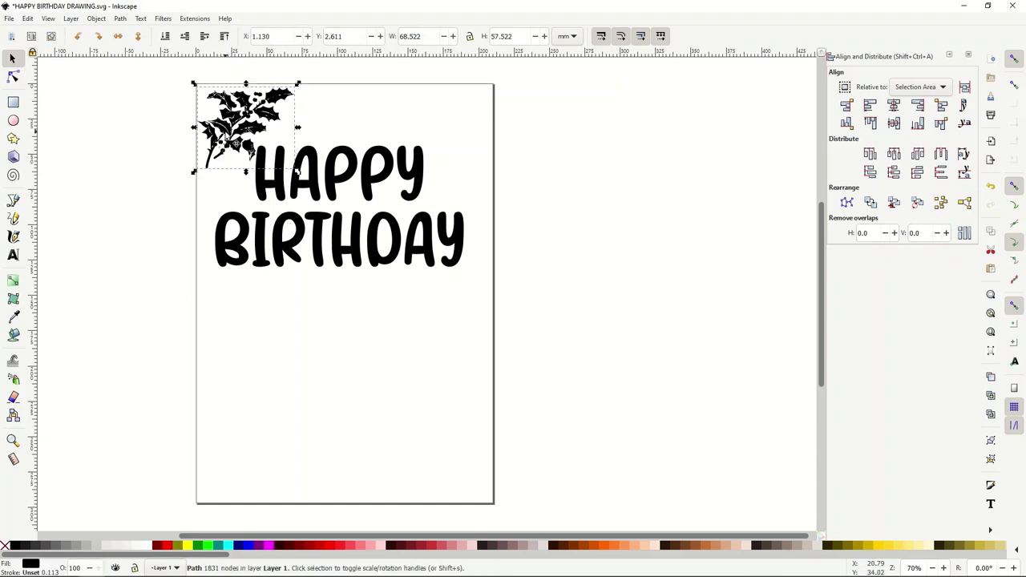
pyautogui.click(32, 17)
pyautogui.click(46, 88)
pyautogui.click(101, 127)
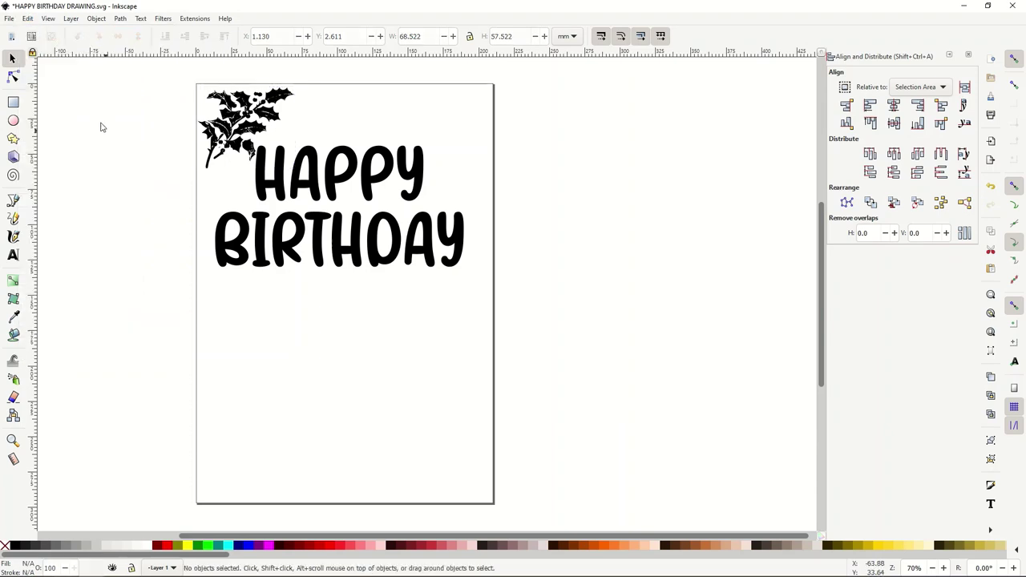
pyautogui.click(27, 17)
pyautogui.click(52, 96)
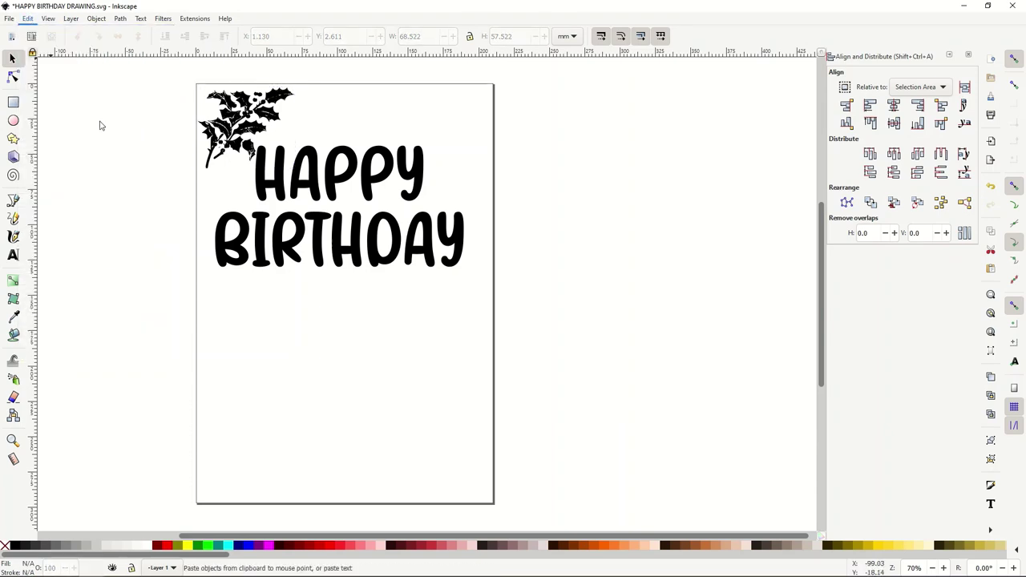
pyautogui.moveTo(81, 110); pyautogui.dragTo(306, 354)
# Flip the duplicate horizontally and move it into the page's top-right corner.
pyautogui.click(96, 18)
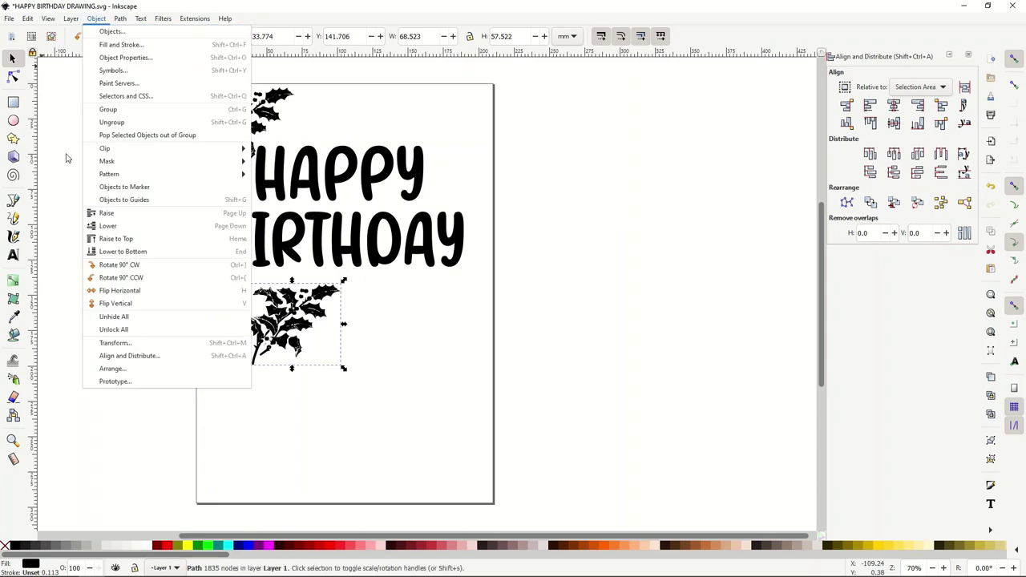
pyautogui.click(66, 158)
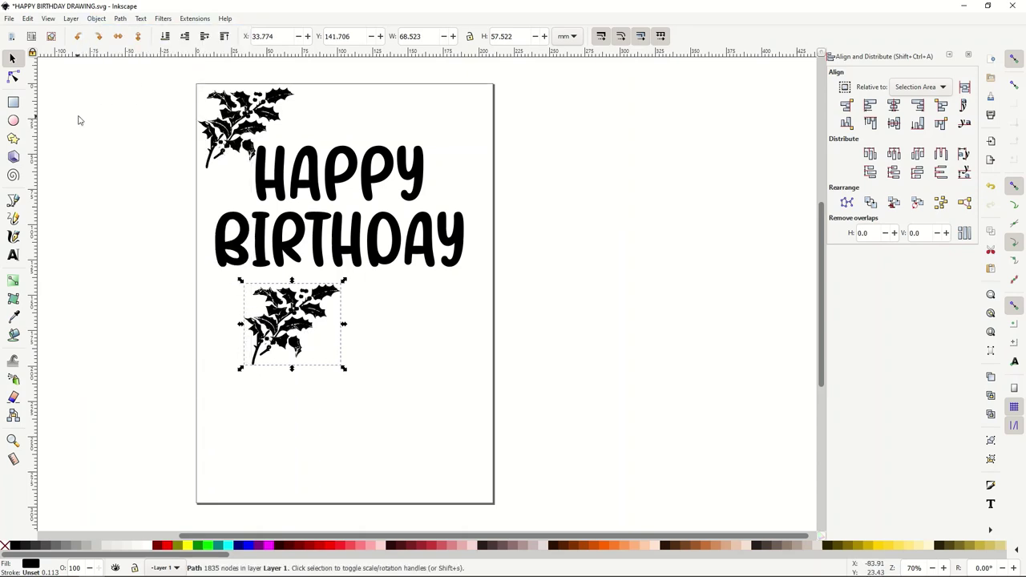
pyautogui.click(94, 20)
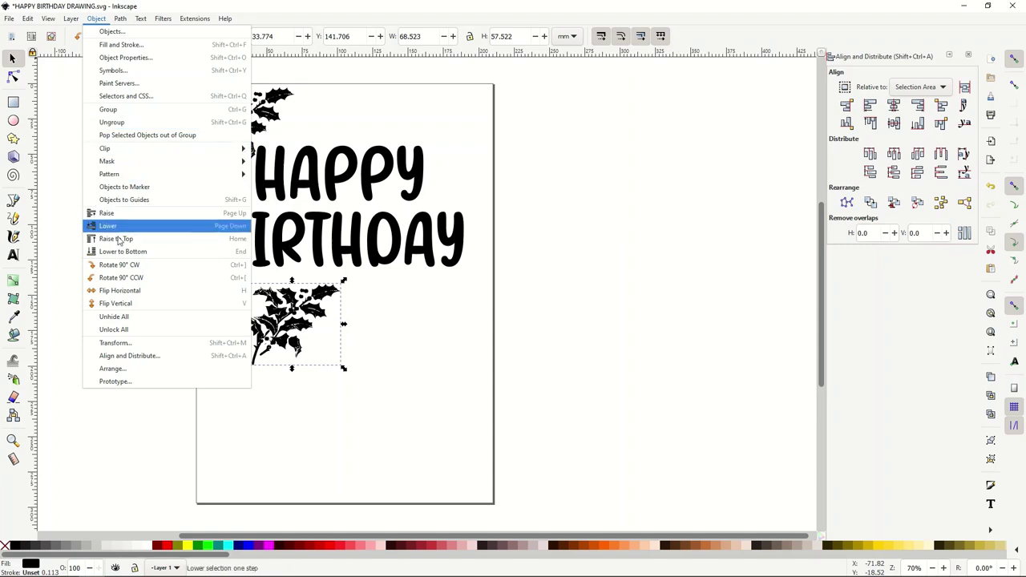
pyautogui.click(129, 290)
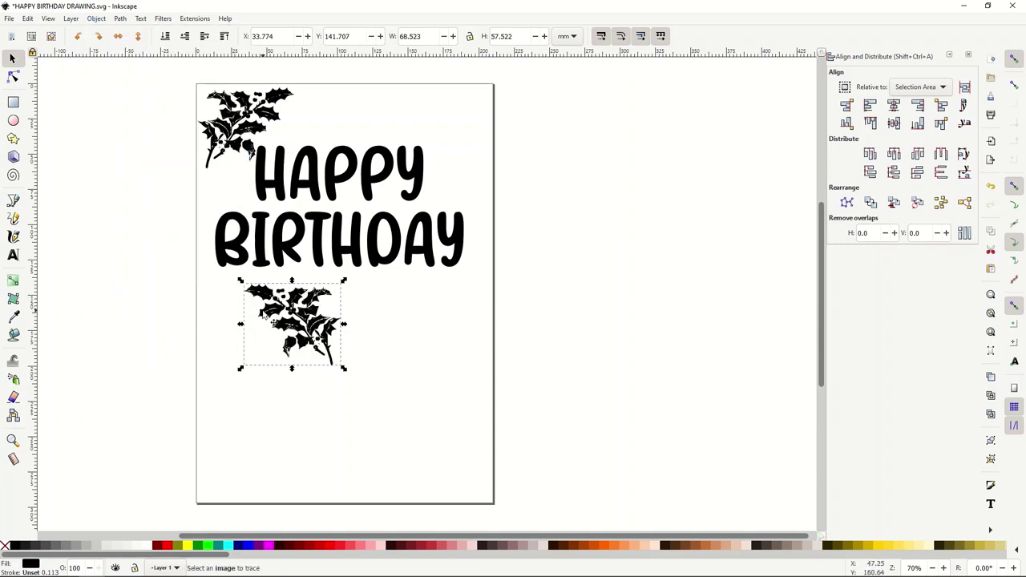
pyautogui.moveTo(152, 282); pyautogui.dragTo(246, 202)
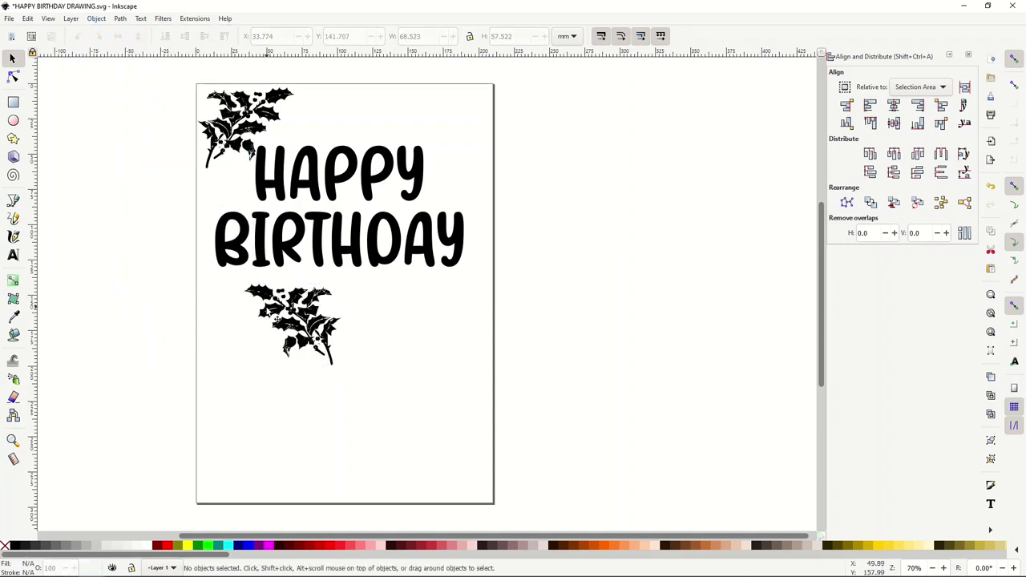
pyautogui.click(267, 309)
pyautogui.moveTo(267, 309); pyautogui.dragTo(436, 122)
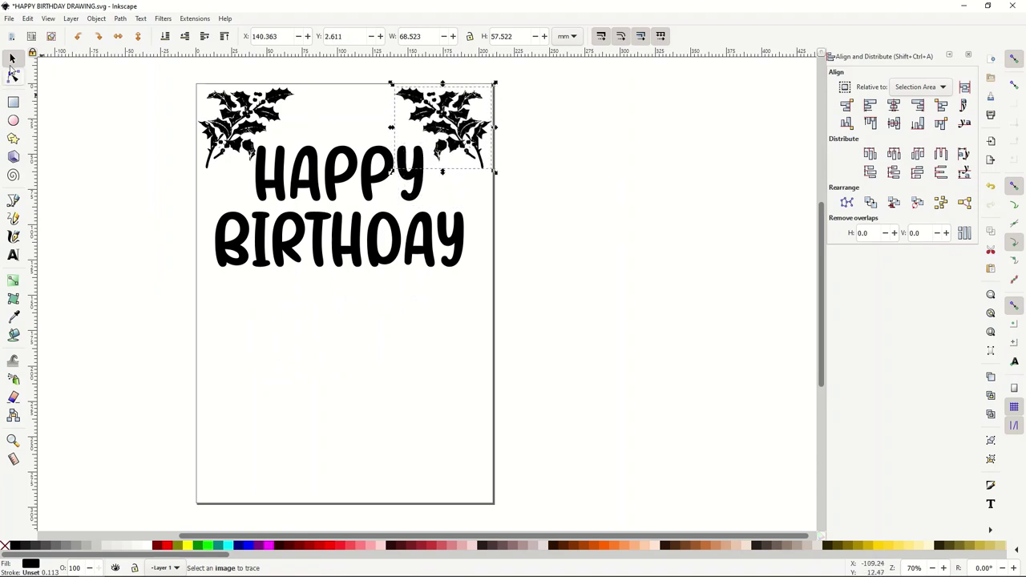
pyautogui.click(112, 161)
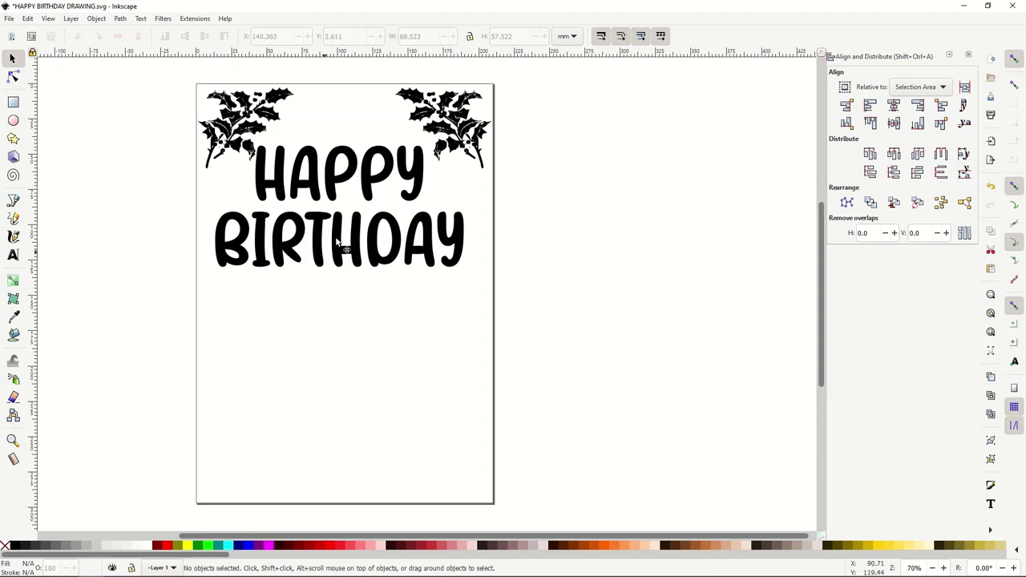
# Import the Corner-Flourish SVG as editable objects and drag it to the page's bottom-right corner.
pyautogui.click(9, 19)
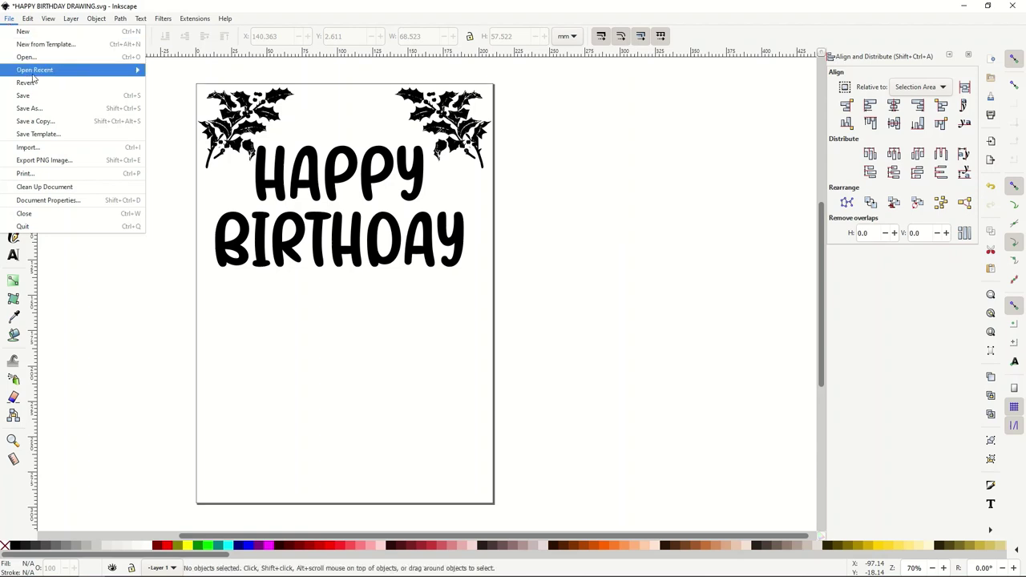
pyautogui.click(41, 152)
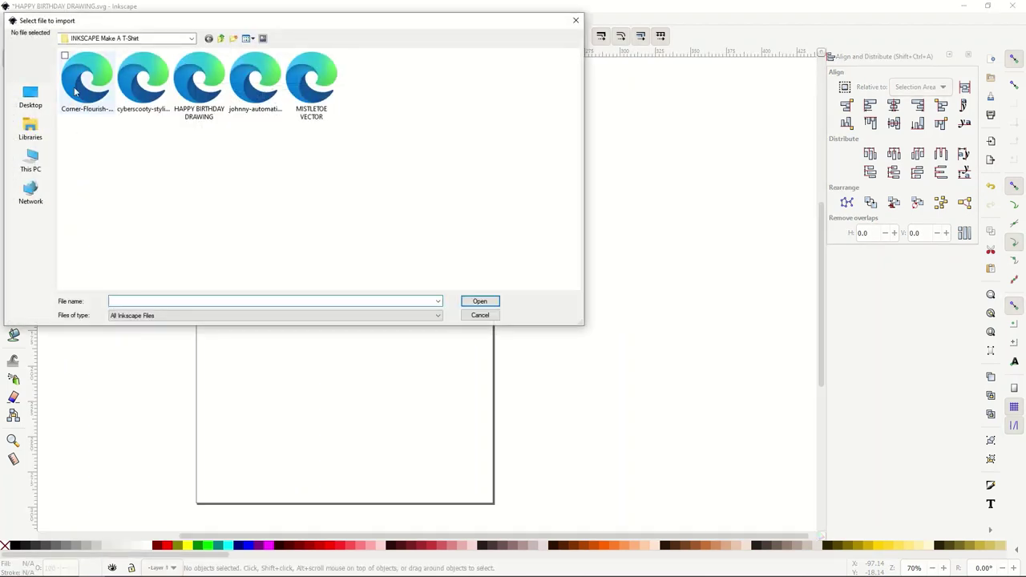
pyautogui.doubleClick(74, 92)
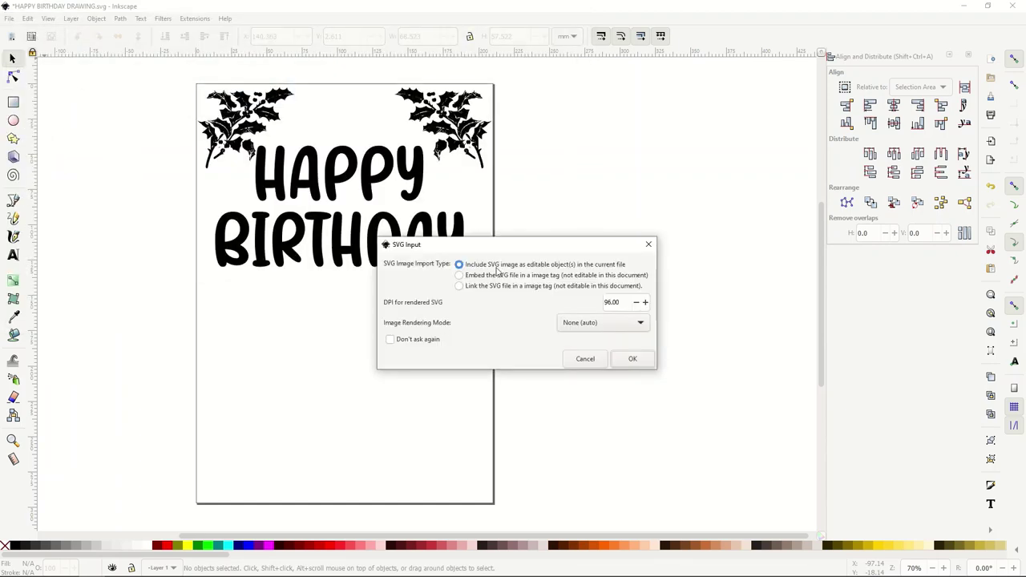
pyautogui.click(626, 359)
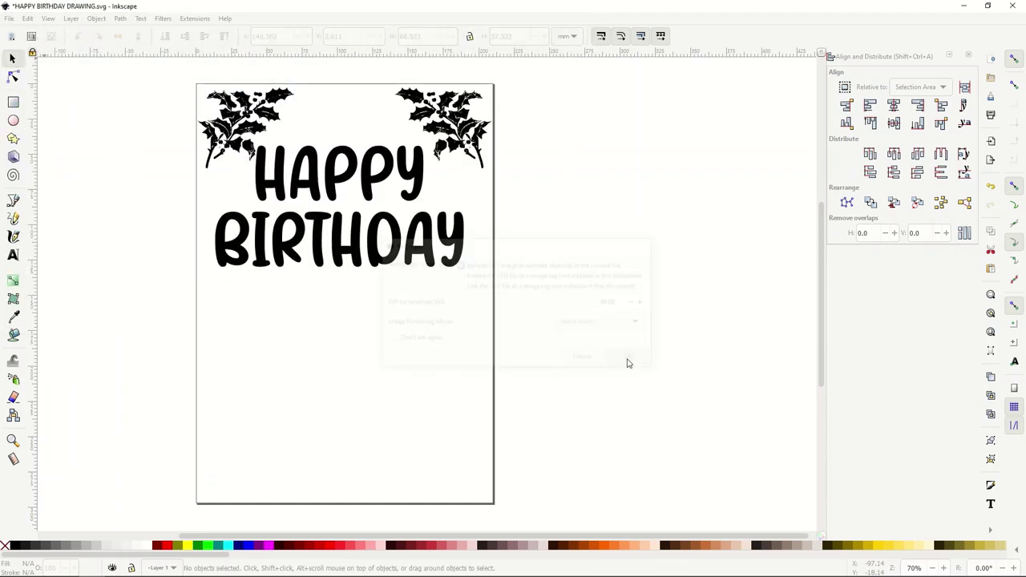
pyautogui.moveTo(164, 156); pyautogui.dragTo(481, 460)
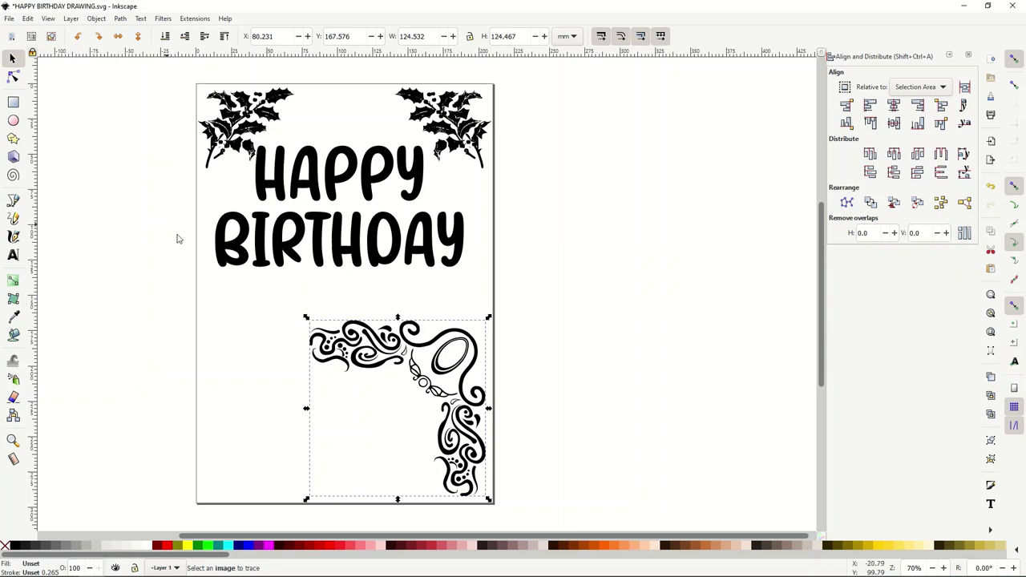
# Pull a 37.358 × 15.668 mm curl out of the corner flourish and move it left.
pyautogui.click(13, 77)
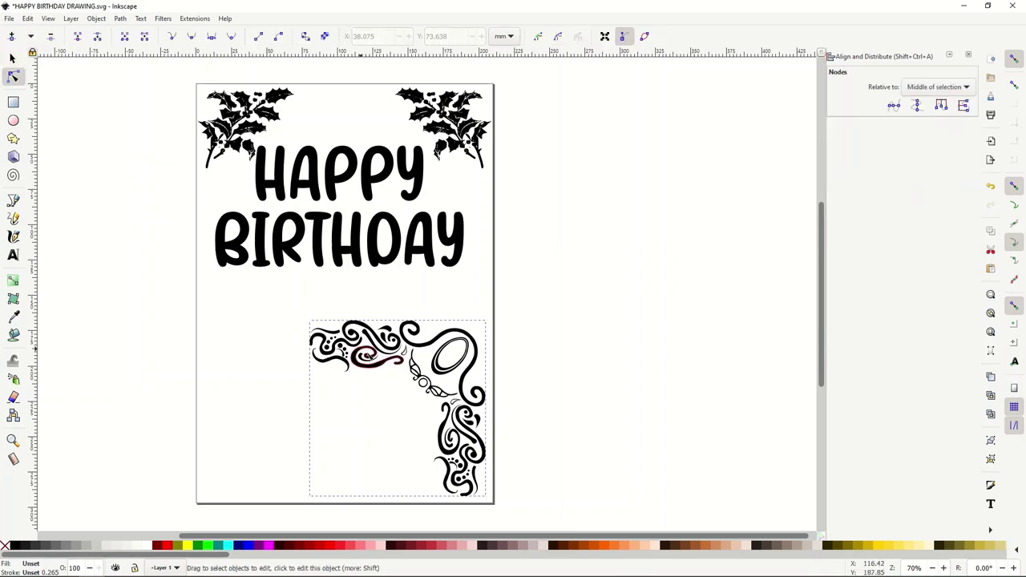
pyautogui.click(330, 349)
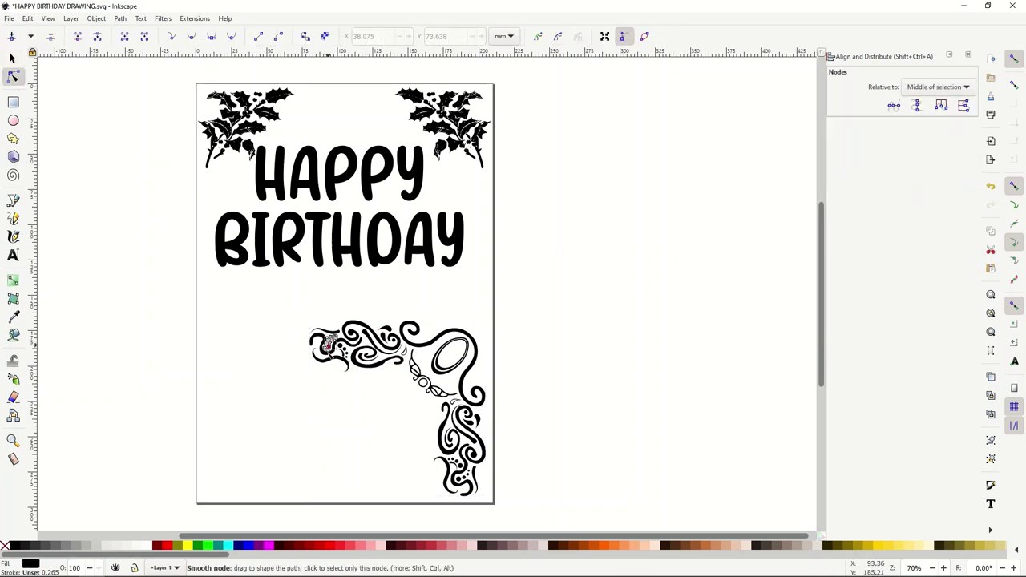
pyautogui.click(344, 383)
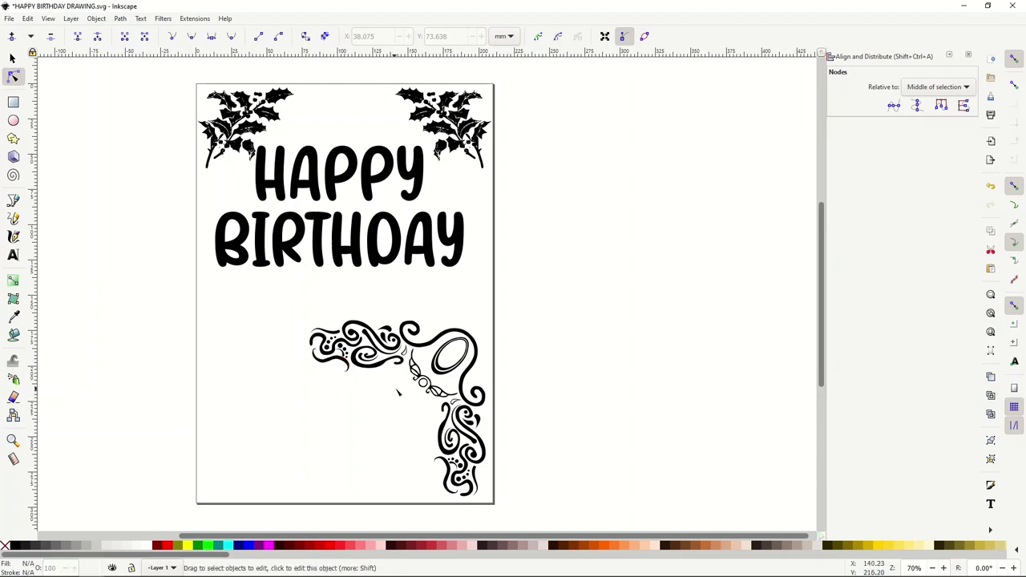
pyautogui.keyDown('ctrl'); pyautogui.scroll(5, 400, 390); pyautogui.keyUp('ctrl')
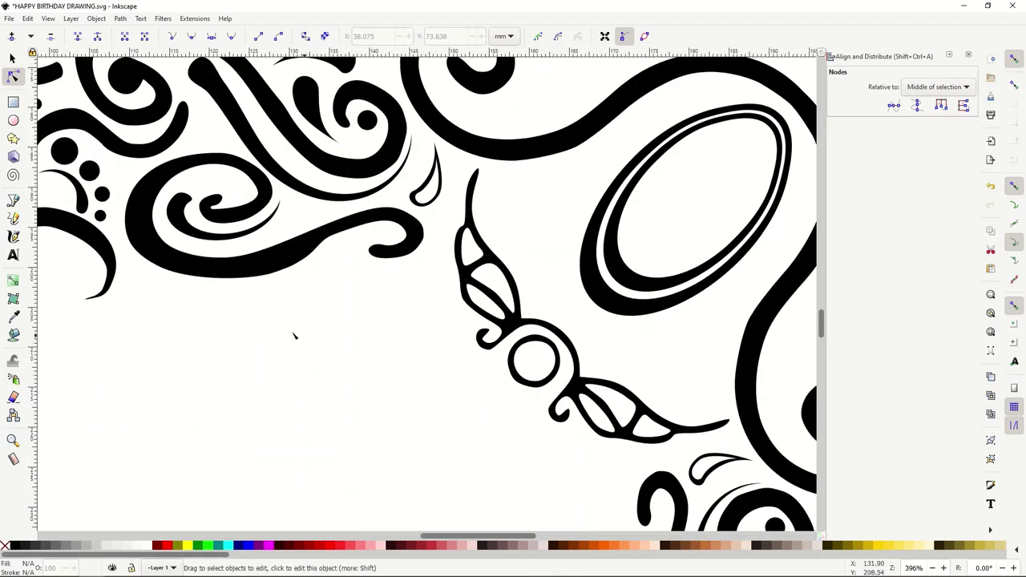
pyautogui.scroll(-1, 293, 335)
pyautogui.keyDown('ctrl'); pyautogui.scroll(-3, 252, 296); pyautogui.keyUp('ctrl')
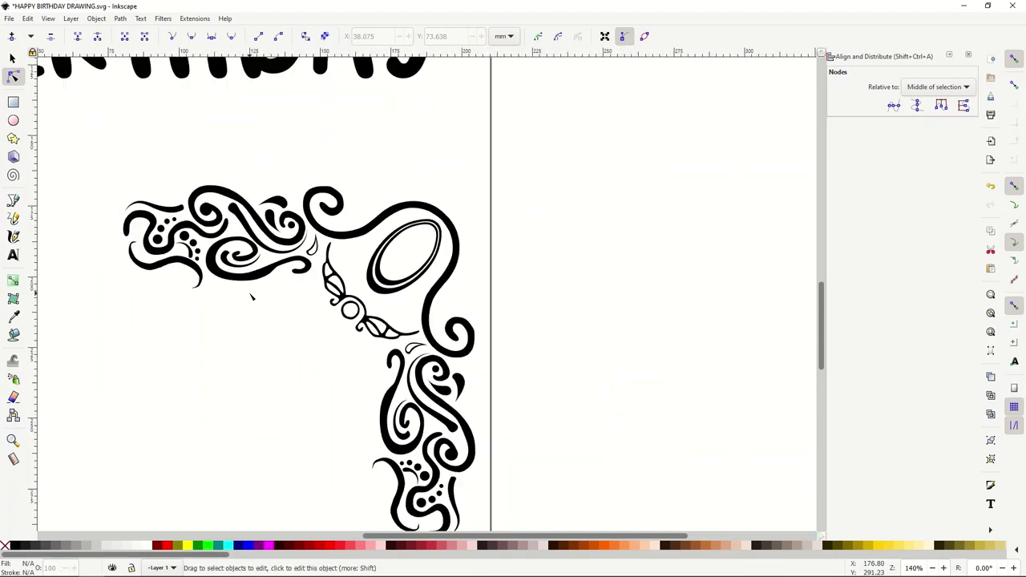
pyautogui.click(254, 292)
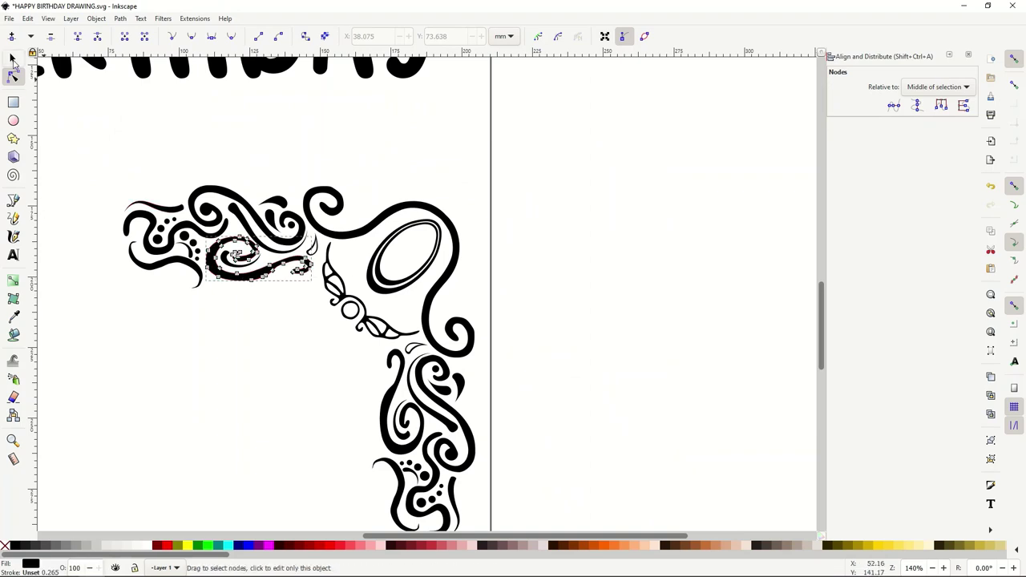
pyautogui.click(12, 58)
pyautogui.moveTo(228, 276); pyautogui.dragTo(79, 409)
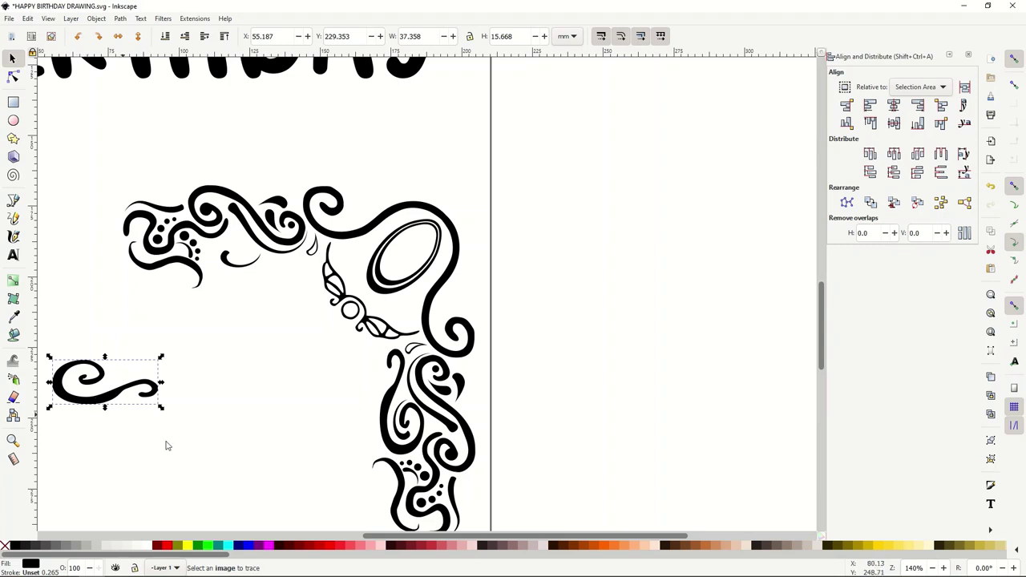
pyautogui.moveTo(380, 533); pyautogui.dragTo(292, 513)
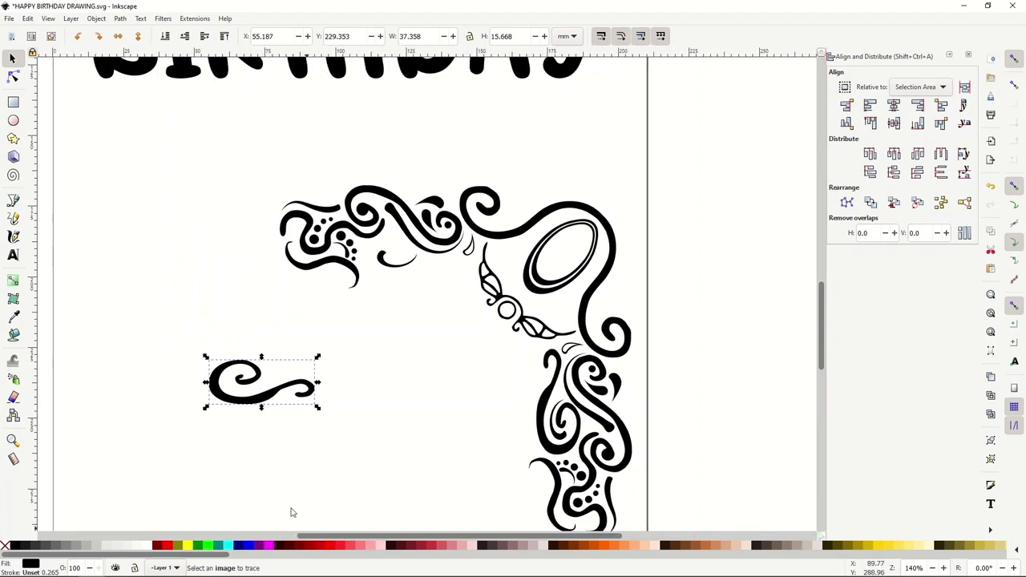
pyautogui.moveTo(234, 403); pyautogui.dragTo(116, 367)
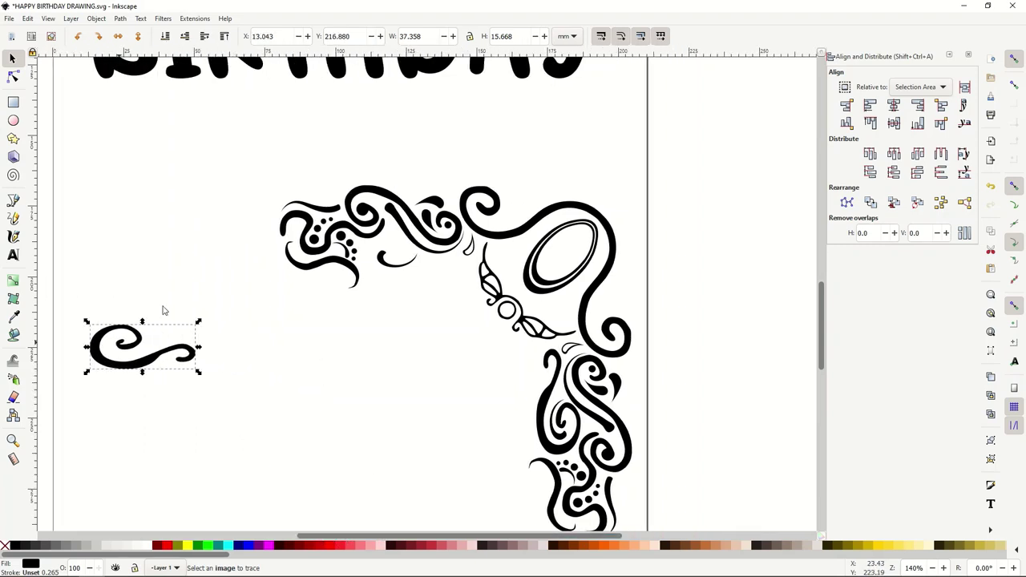
# Delete the dotted swirl at the ornament's top-left, including its leftover remnant.
pyautogui.scroll(-2, 535, 432)
pyautogui.doubleClick(326, 200)
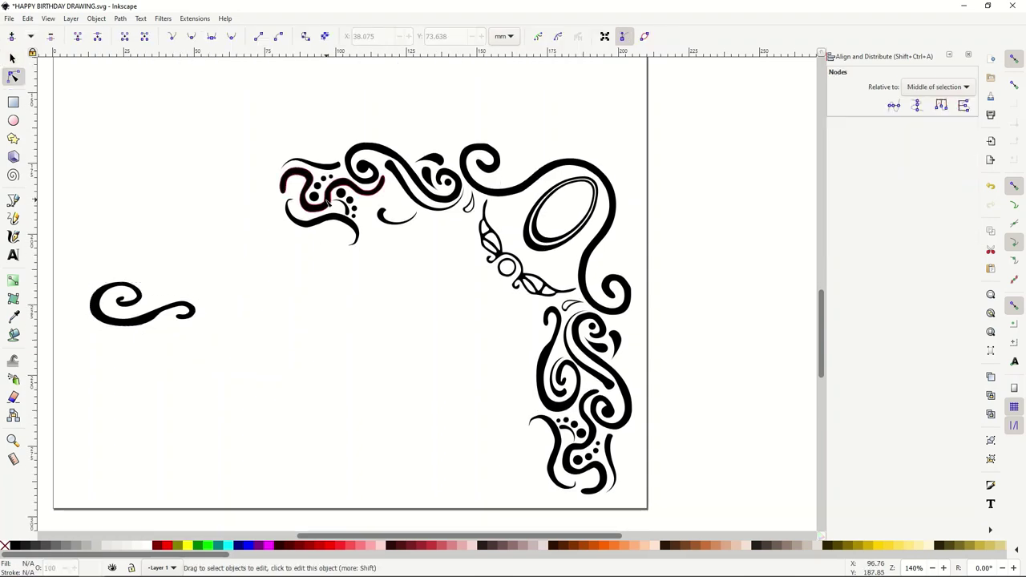
pyautogui.click(294, 161)
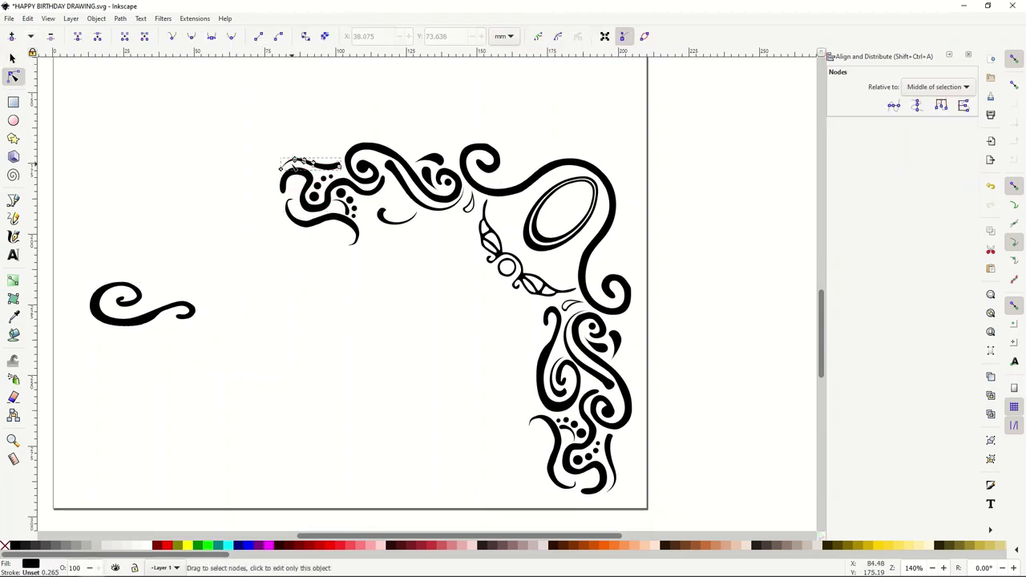
pyautogui.click(297, 178)
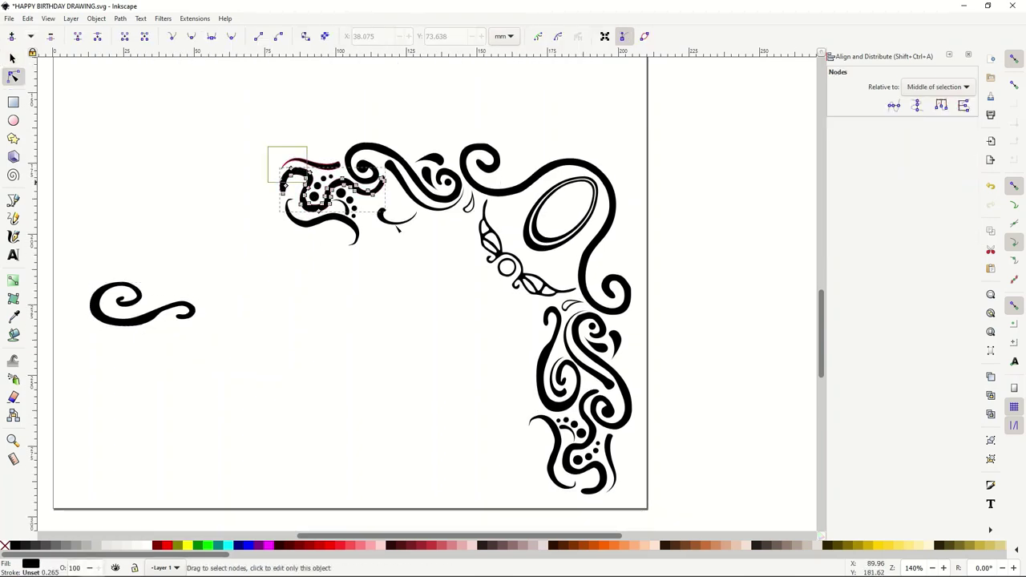
pyautogui.moveTo(307, 181); pyautogui.dragTo(307, 183)
pyautogui.press('Delete')
pyautogui.hotkey('ctrl', 'a')
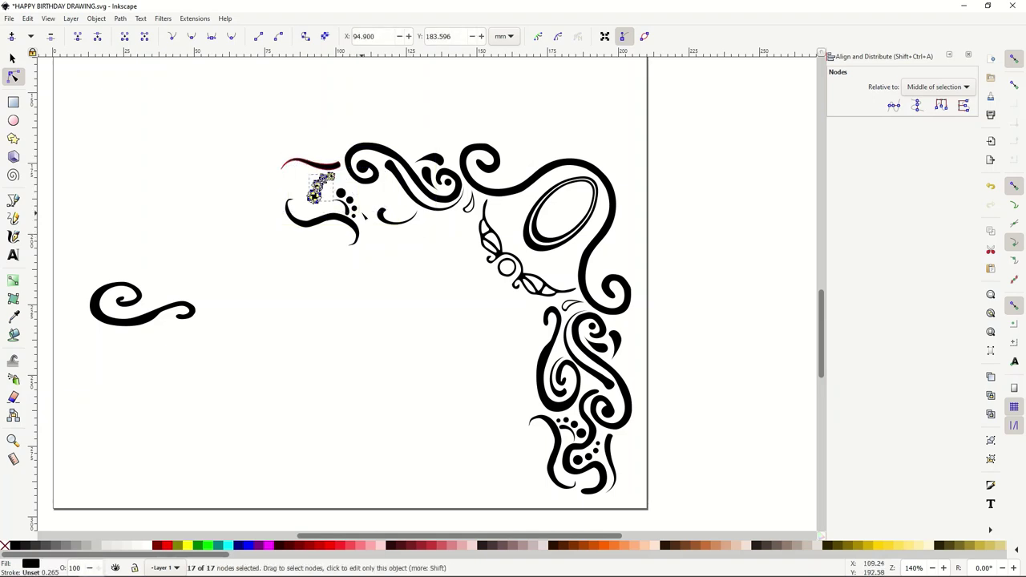
pyautogui.press('Delete')
# Delete the thin top stroke, the curl beneath it and the large dot.
pyautogui.moveTo(257, 145); pyautogui.dragTo(325, 173)
pyautogui.press('Delete')
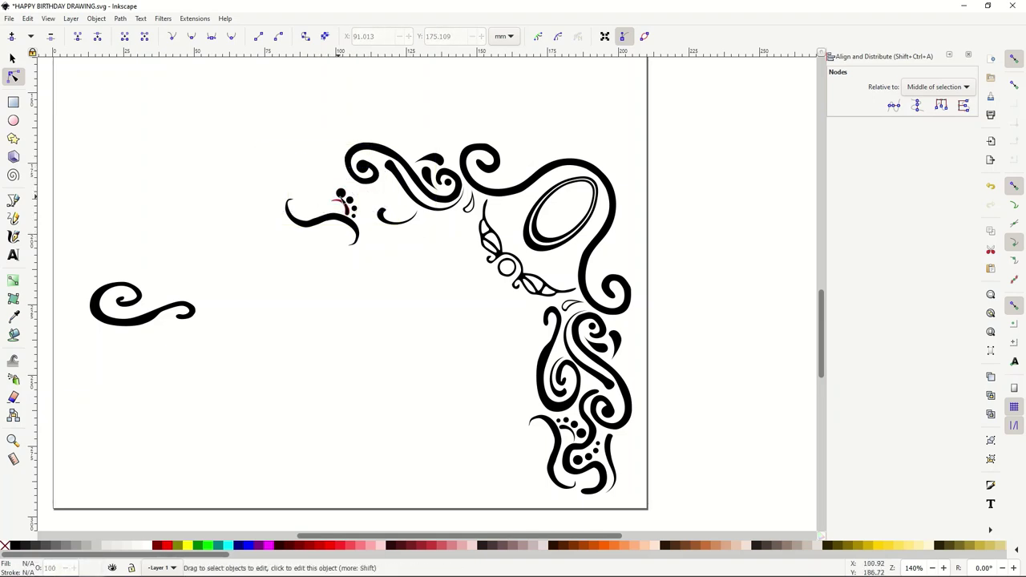
pyautogui.click(324, 218)
pyautogui.moveTo(247, 167); pyautogui.dragTo(416, 268)
pyautogui.press('Delete')
pyautogui.moveTo(327, 183); pyautogui.dragTo(347, 202)
pyautogui.press('Delete')
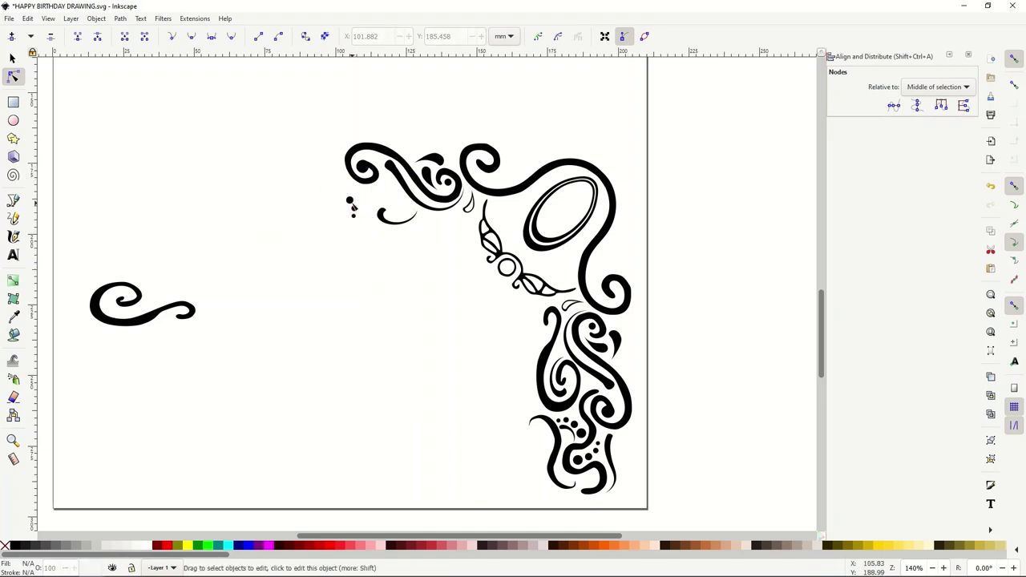
# Select the remaining ornament paths: top-left swirl, large loop, leaf chain, side swirls and dark stroke.
pyautogui.click(351, 202)
pyautogui.click(356, 210)
pyautogui.click(350, 202)
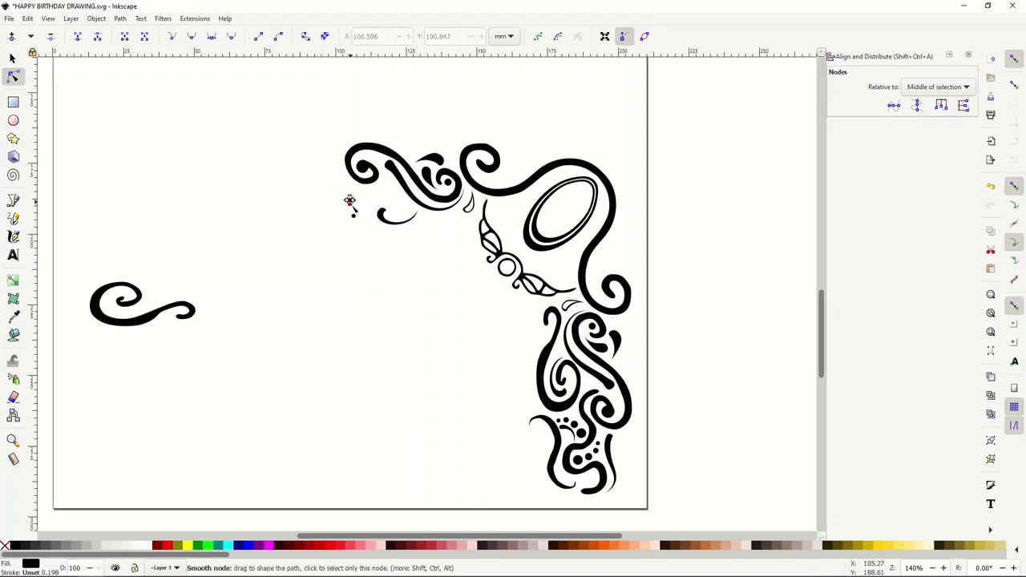
pyautogui.click(354, 216)
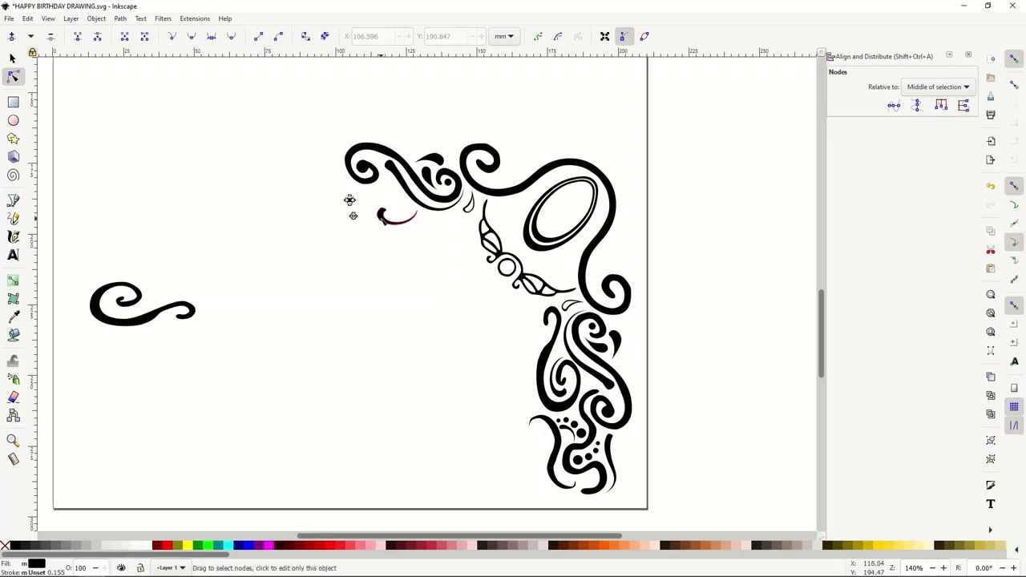
pyautogui.keyDown('shift'); pyautogui.click(368, 190); pyautogui.keyUp('shift')
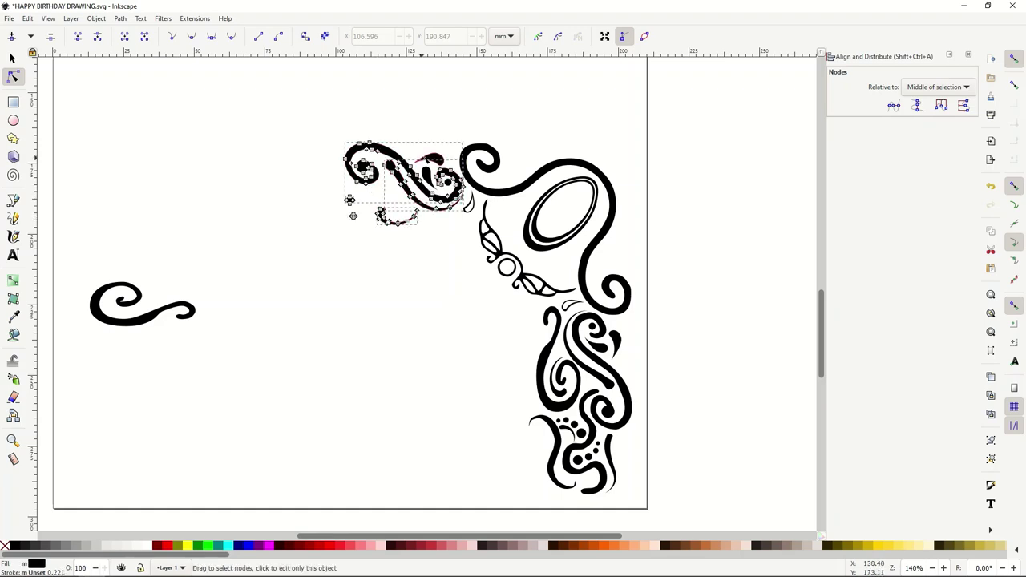
pyautogui.keyDown('shift'); pyautogui.click(488, 160); pyautogui.keyUp('shift')
pyautogui.keyDown('shift'); pyautogui.click(494, 241); pyautogui.keyUp('shift')
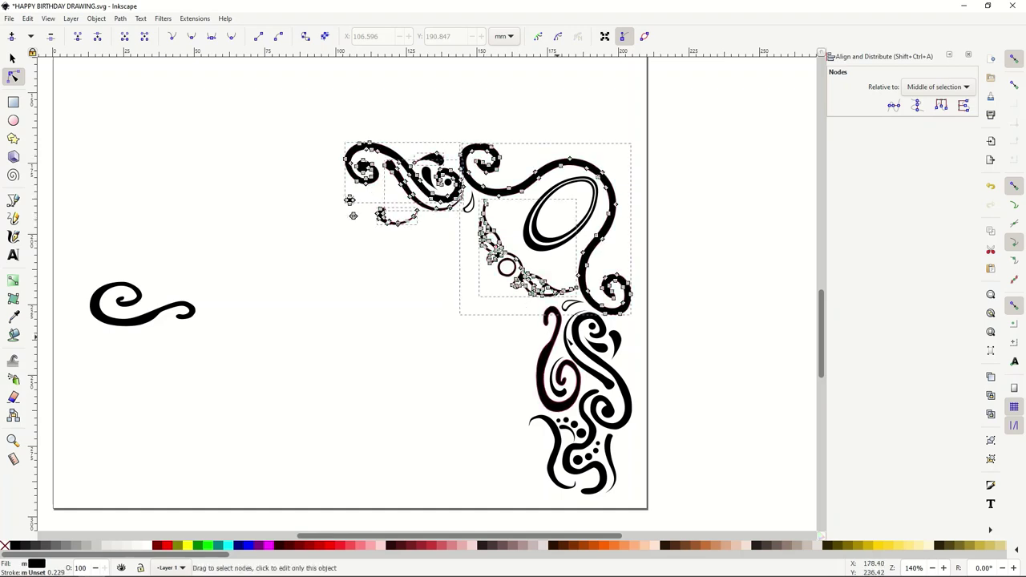
pyautogui.keyDown('shift'); pyautogui.click(590, 343); pyautogui.keyUp('shift')
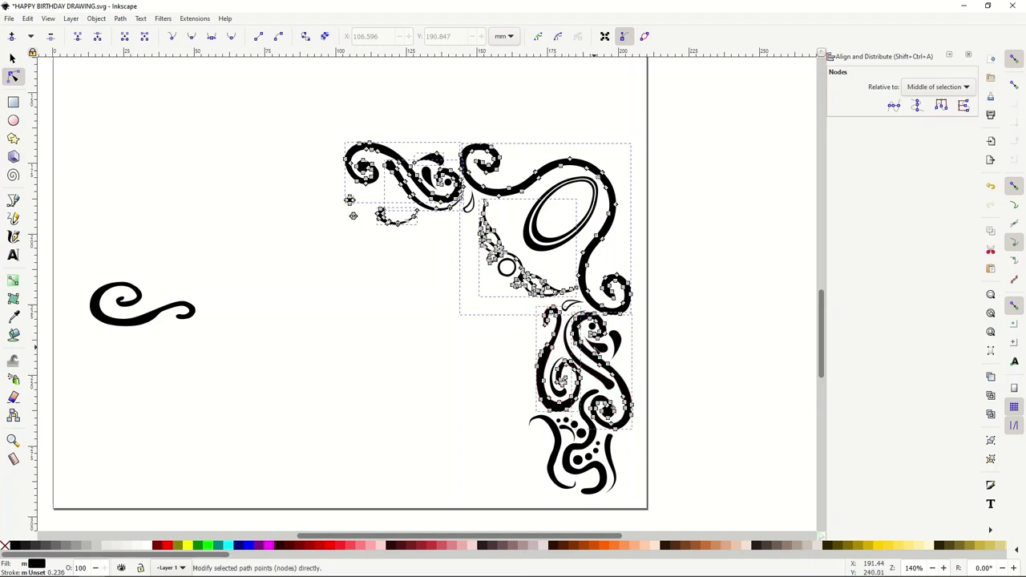
pyautogui.keyDown('shift'); pyautogui.click(549, 456); pyautogui.keyUp('shift')
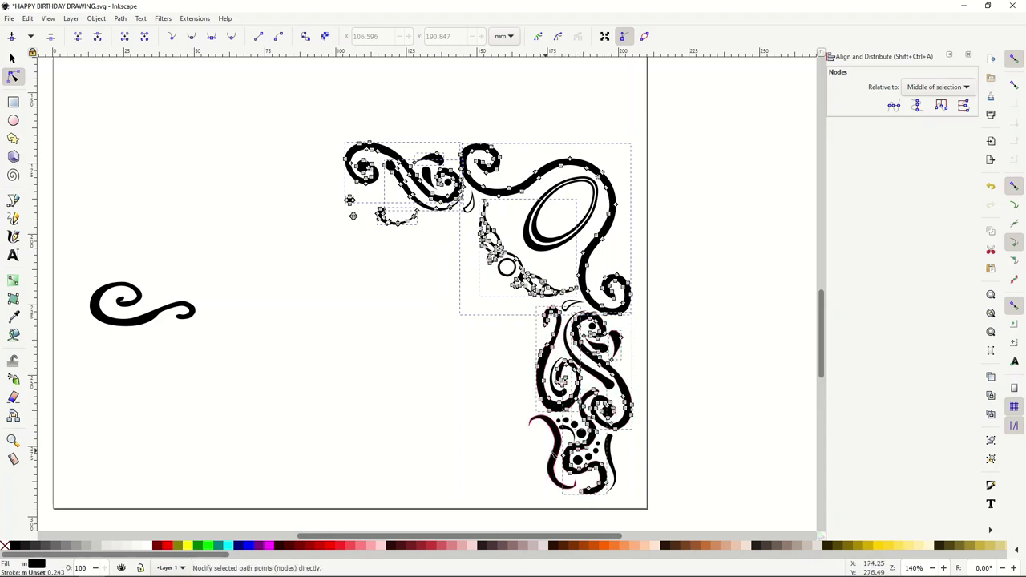
pyautogui.keyDown('shift'); pyautogui.click(561, 457); pyautogui.keyUp('shift')
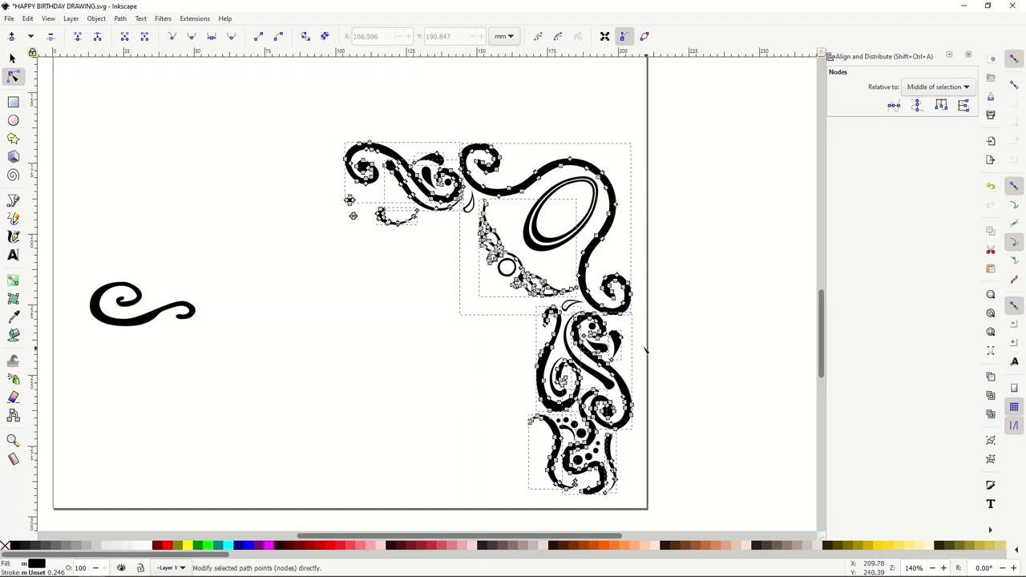
pyautogui.click(27, 19)
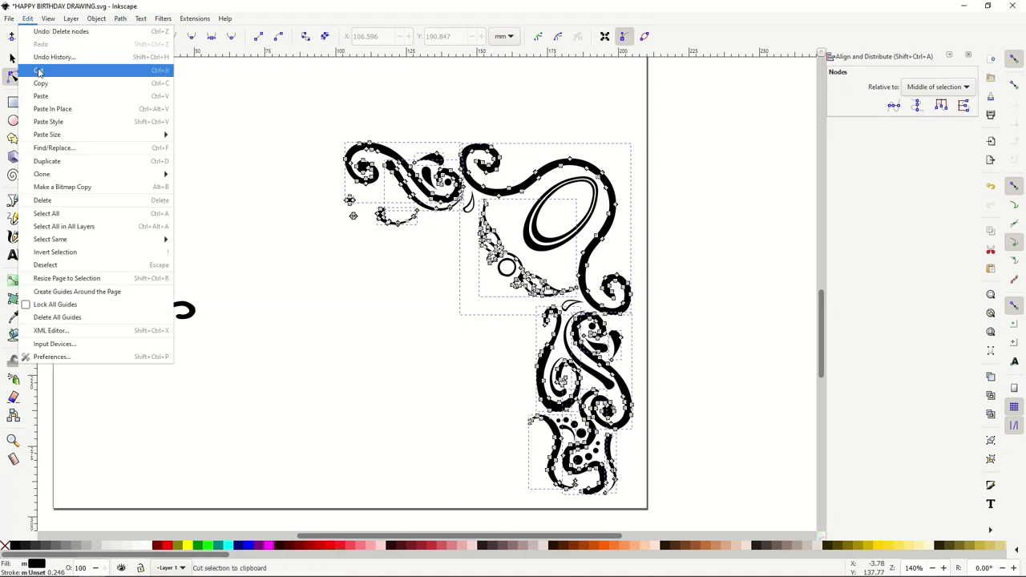
# Cut the selected paths, then the teardrop, hooks, ellipse, circle, C-figure and dotted figure.
pyautogui.click(39, 72)
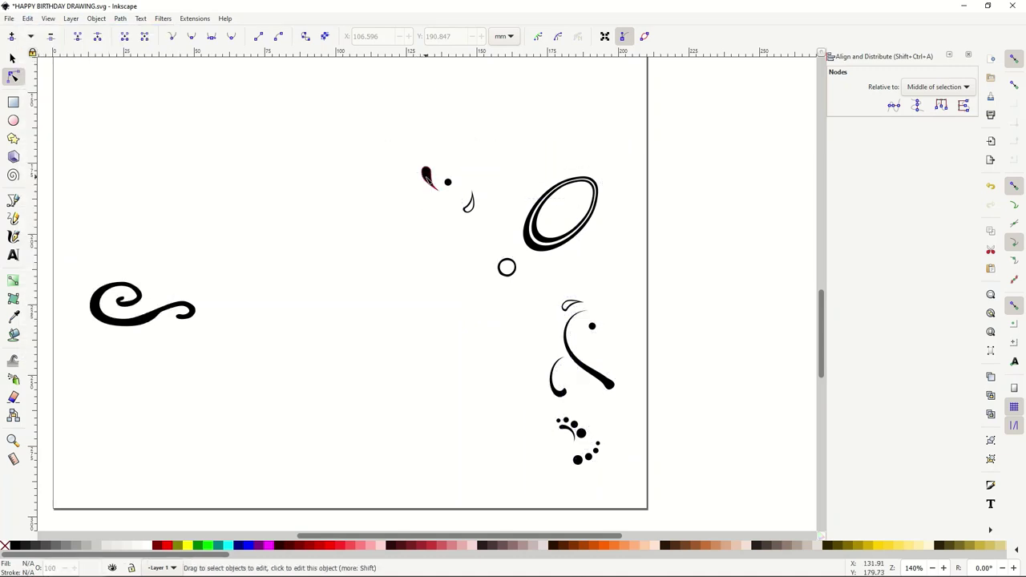
pyautogui.click(427, 176)
pyautogui.keyDown('shift'); pyautogui.click(469, 203); pyautogui.keyUp('shift')
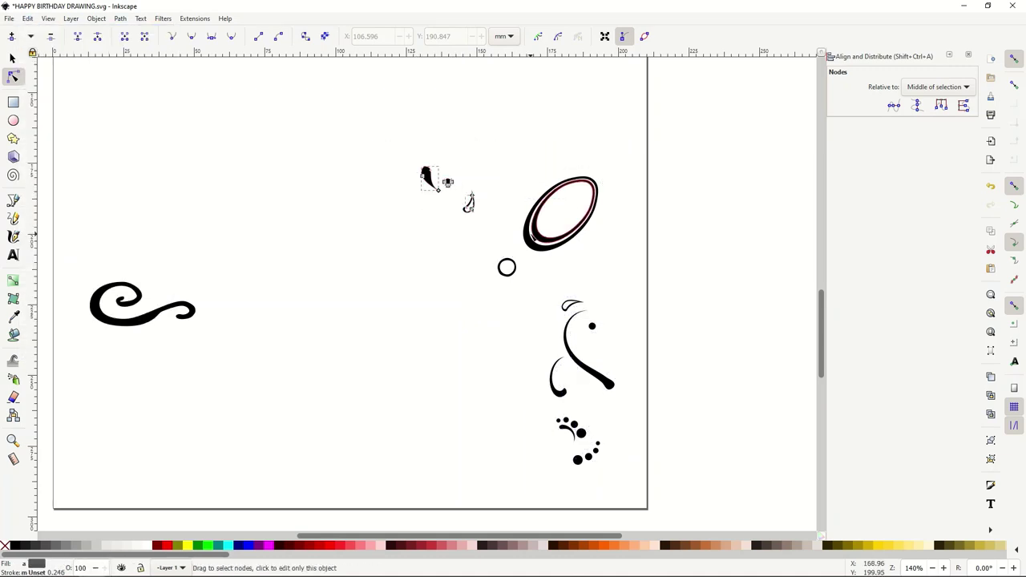
pyautogui.keyDown('shift'); pyautogui.click(530, 238); pyautogui.keyUp('shift')
pyautogui.keyDown('shift'); pyautogui.click(498, 267); pyautogui.keyUp('shift')
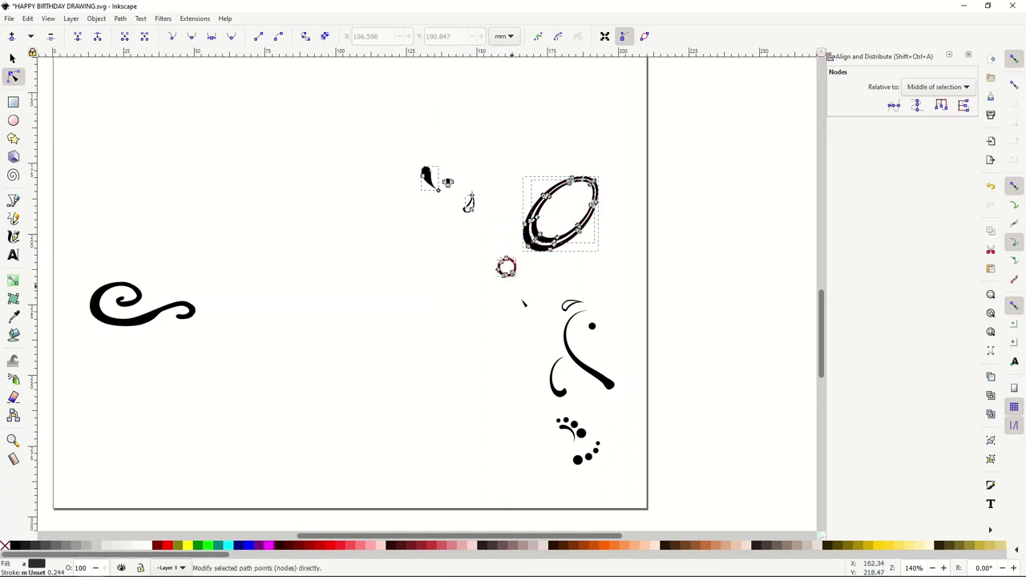
pyautogui.keyDown('shift'); pyautogui.click(580, 356); pyautogui.keyUp('shift')
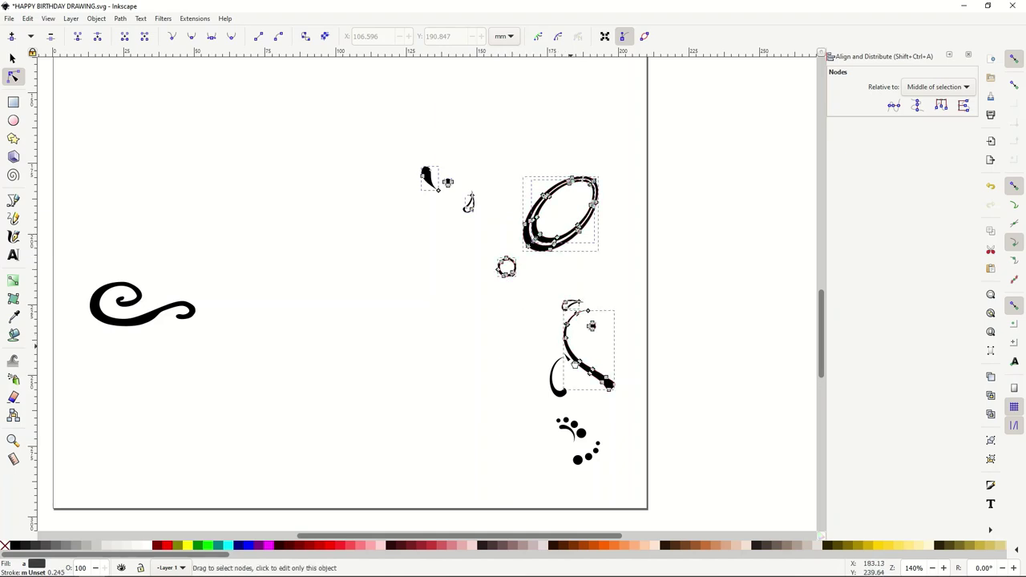
pyautogui.keyDown('shift'); pyautogui.click(554, 376); pyautogui.keyUp('shift')
pyautogui.keyDown('shift'); pyautogui.click(560, 422); pyautogui.keyUp('shift')
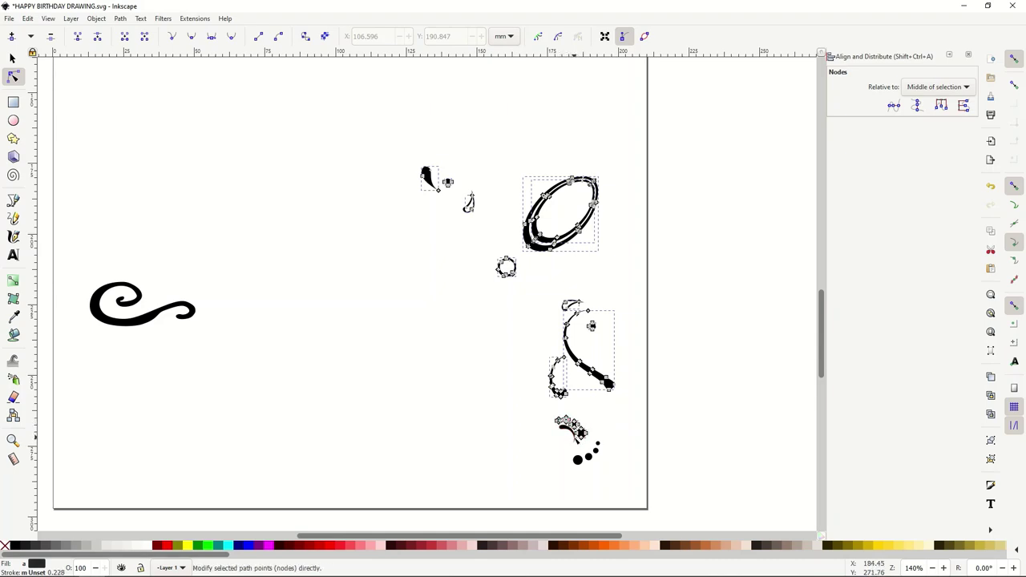
pyautogui.keyDown('shift'); pyautogui.click(577, 458); pyautogui.keyUp('shift')
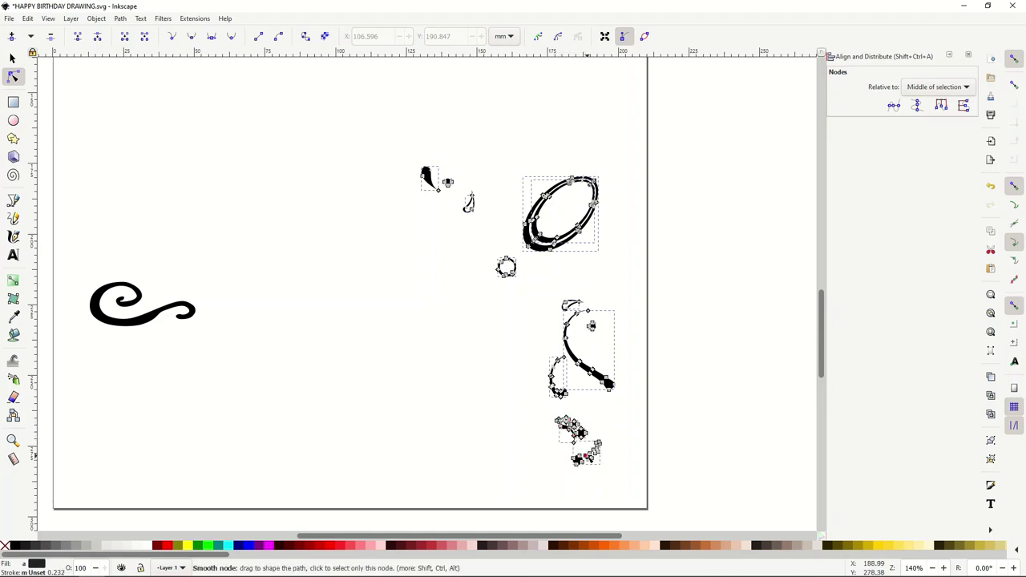
pyautogui.click(29, 18)
pyautogui.click(42, 72)
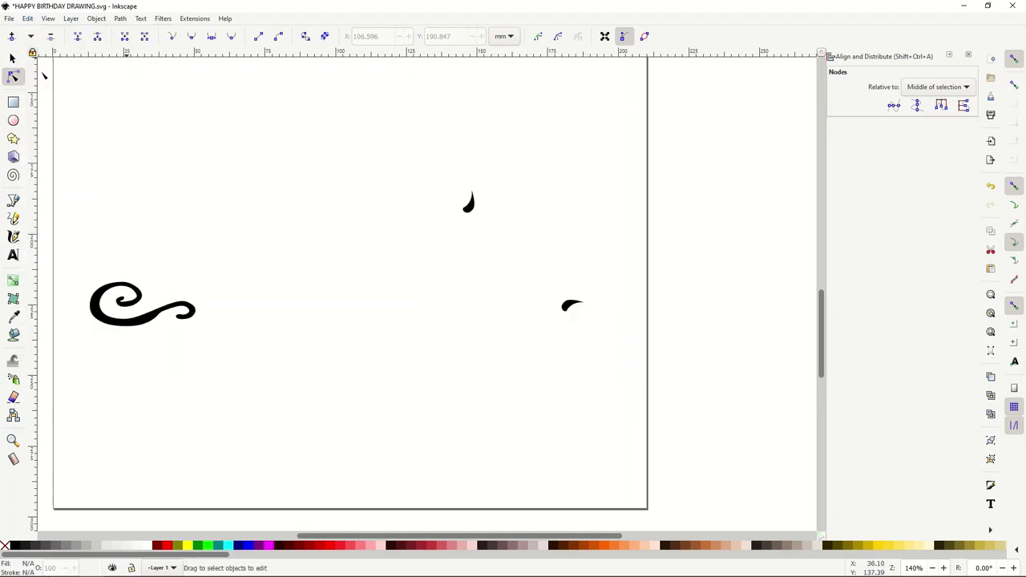
# Cut the last drop shape and small swoosh, leaving only the detached swirl.
pyautogui.click(470, 202)
pyautogui.keyDown('shift'); pyautogui.click(570, 304); pyautogui.keyUp('shift')
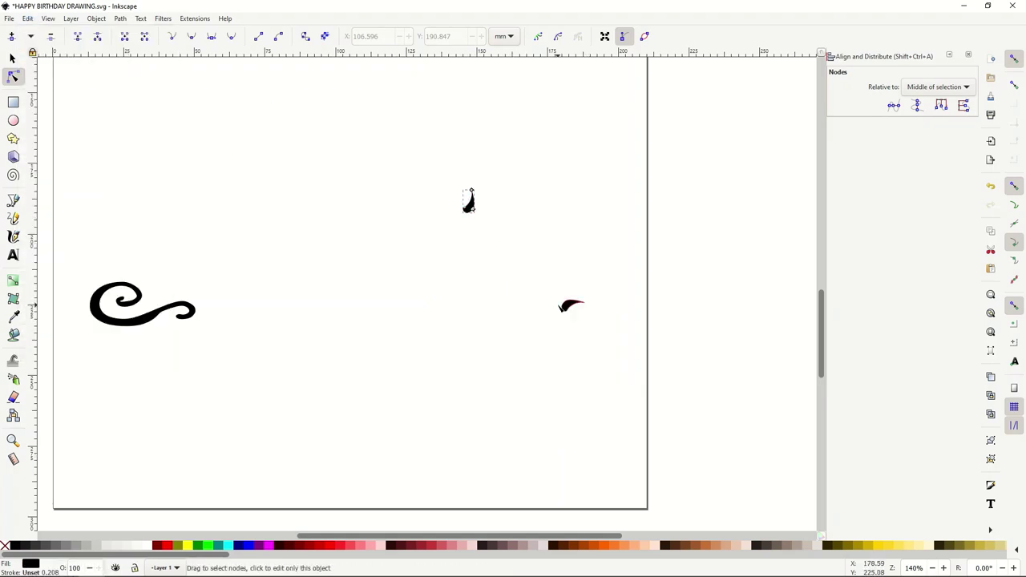
pyautogui.click(28, 18)
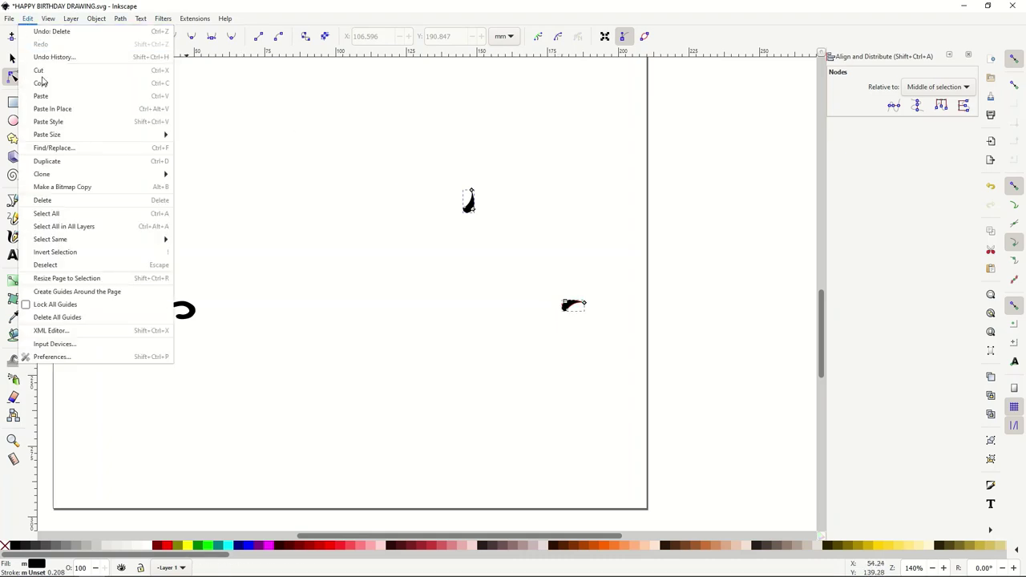
pyautogui.click(44, 72)
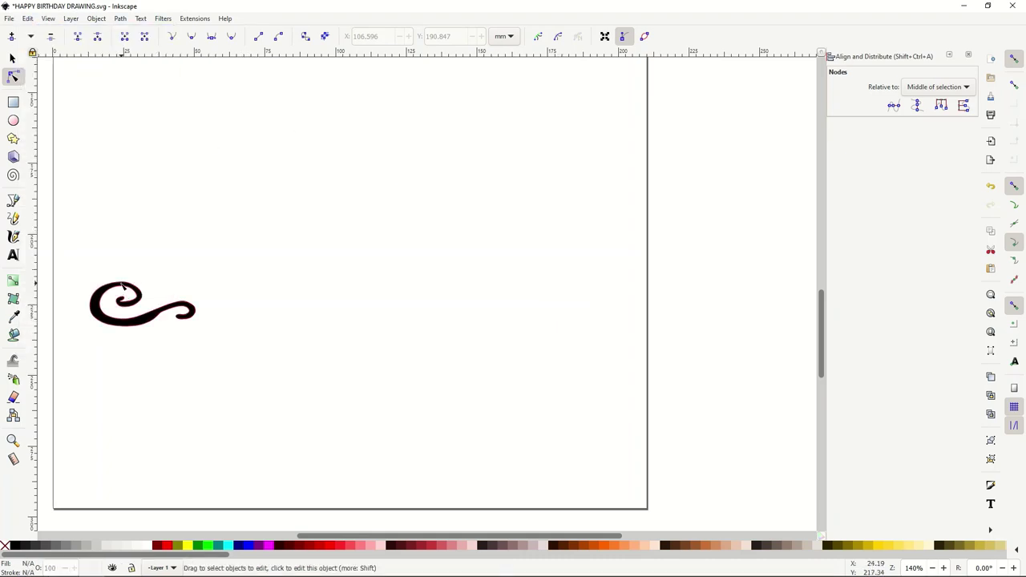
pyautogui.click(12, 58)
# Reshape the swirl to about 57 × 29 mm and place it under BIRTHDAY's left side.
pyautogui.click(109, 301)
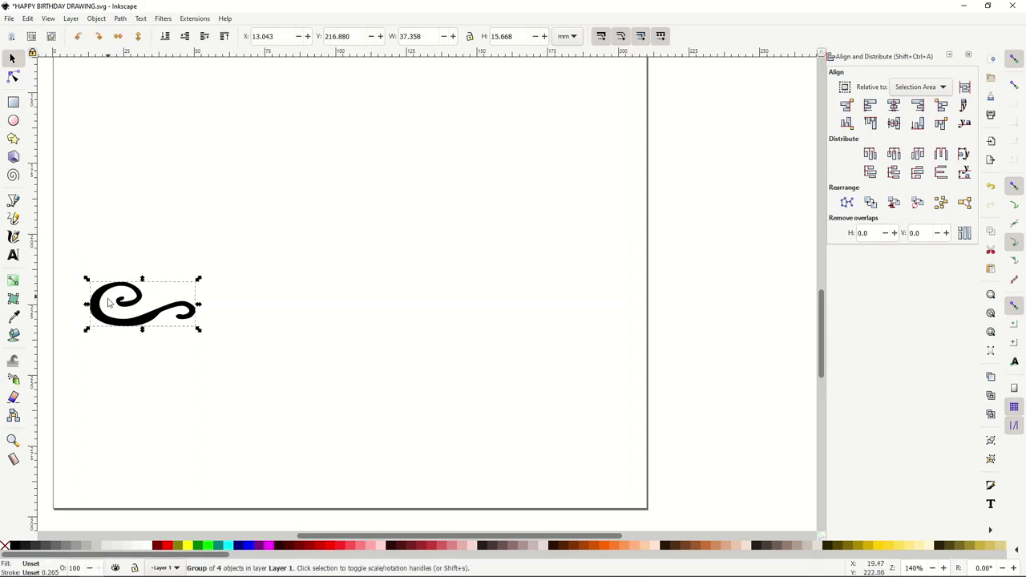
pyautogui.moveTo(109, 301); pyautogui.dragTo(256, 200)
pyautogui.click(130, 321)
pyautogui.moveTo(159, 299); pyautogui.dragTo(289, 197)
pyautogui.scroll(5, 289, 197)
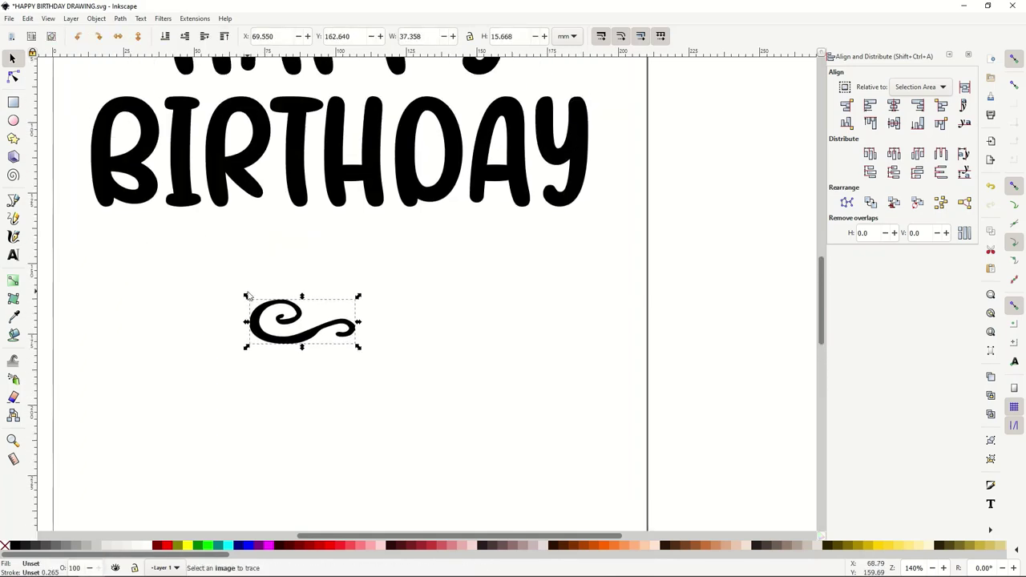
pyautogui.moveTo(246, 321); pyautogui.dragTo(86, 325)
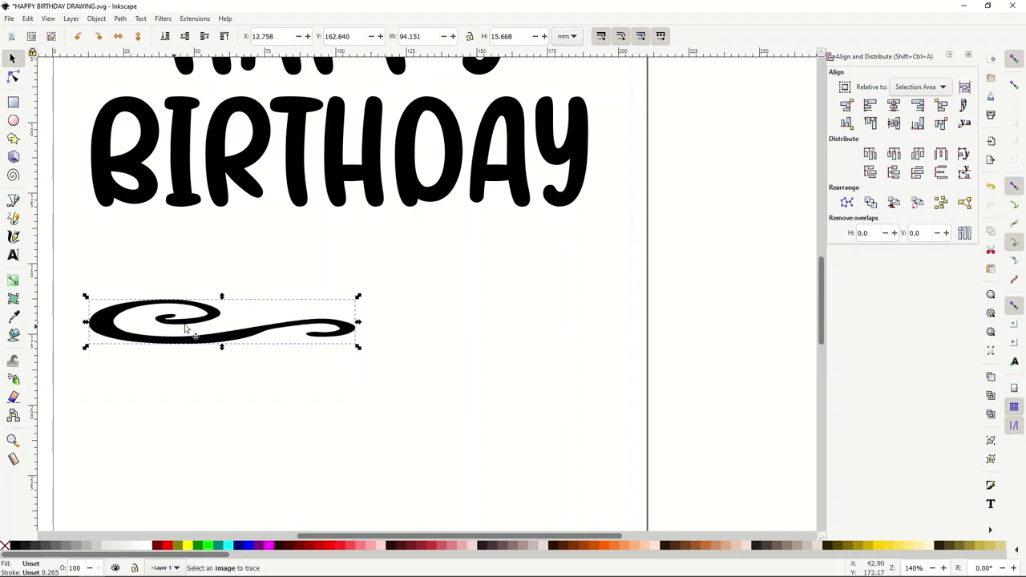
pyautogui.moveTo(221, 296); pyautogui.dragTo(222, 264)
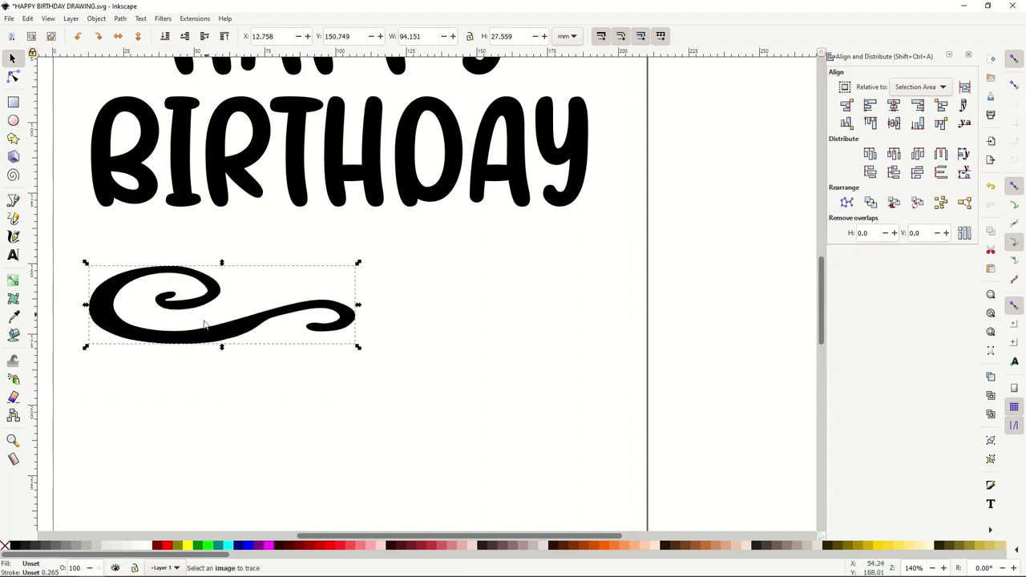
pyautogui.moveTo(212, 341); pyautogui.dragTo(202, 328)
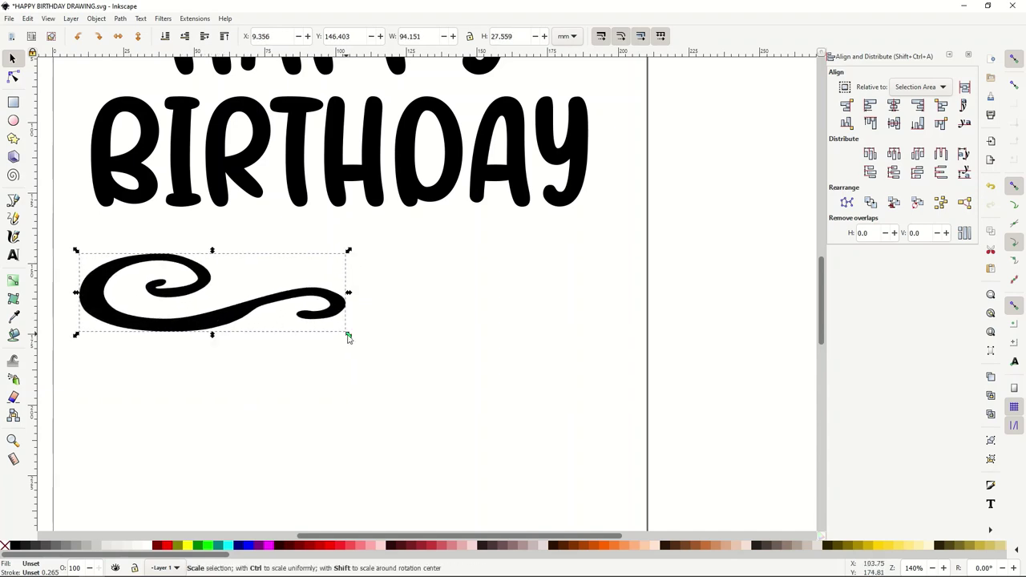
pyautogui.moveTo(348, 336); pyautogui.dragTo(244, 342)
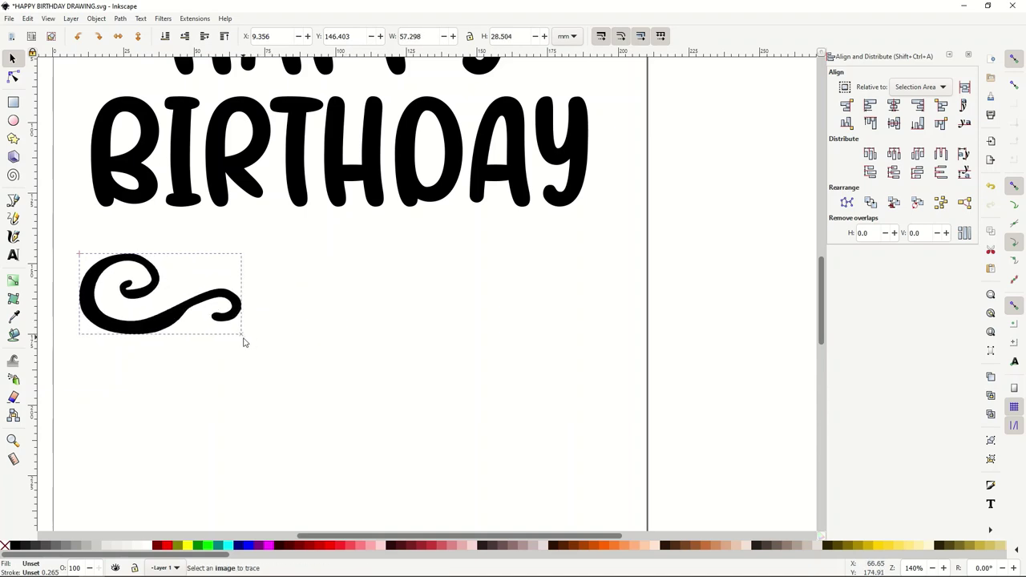
pyautogui.moveTo(145, 325); pyautogui.dragTo(185, 302)
# Copy and paste a duplicate of the swirl, moving it to the right.
pyautogui.click(28, 18)
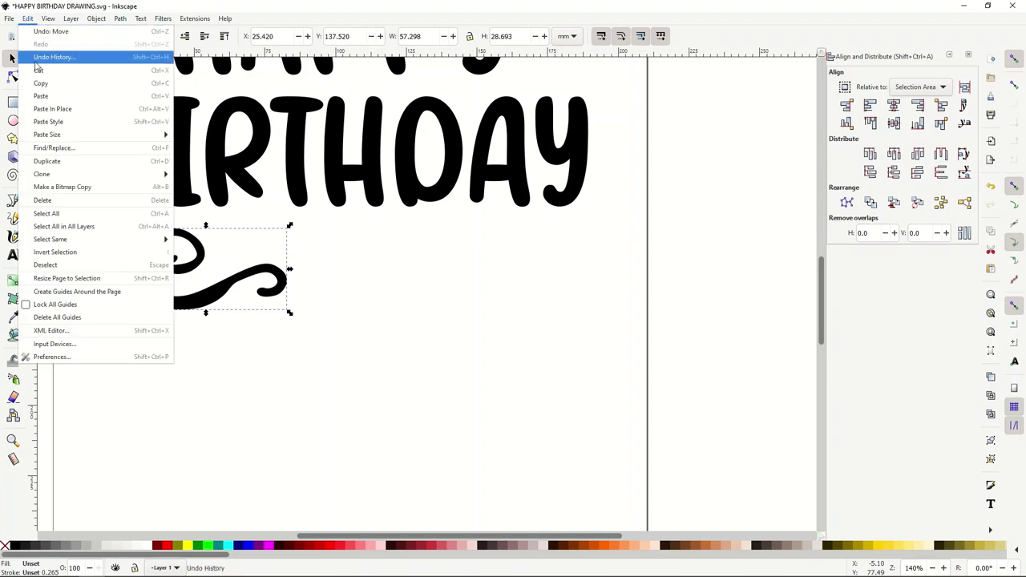
pyautogui.click(44, 86)
pyautogui.click(27, 18)
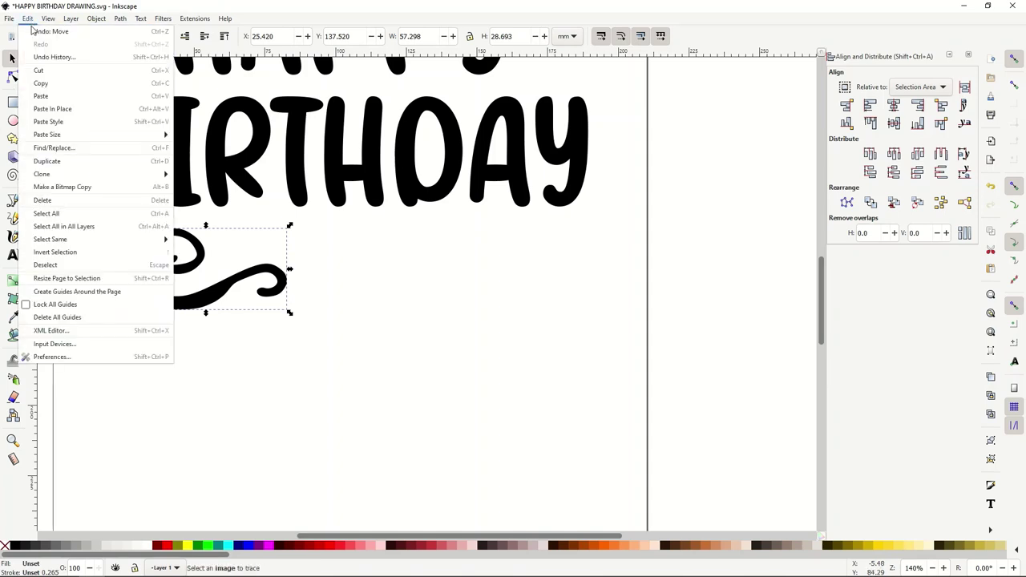
pyautogui.click(47, 94)
pyautogui.moveTo(64, 132); pyautogui.dragTo(475, 307)
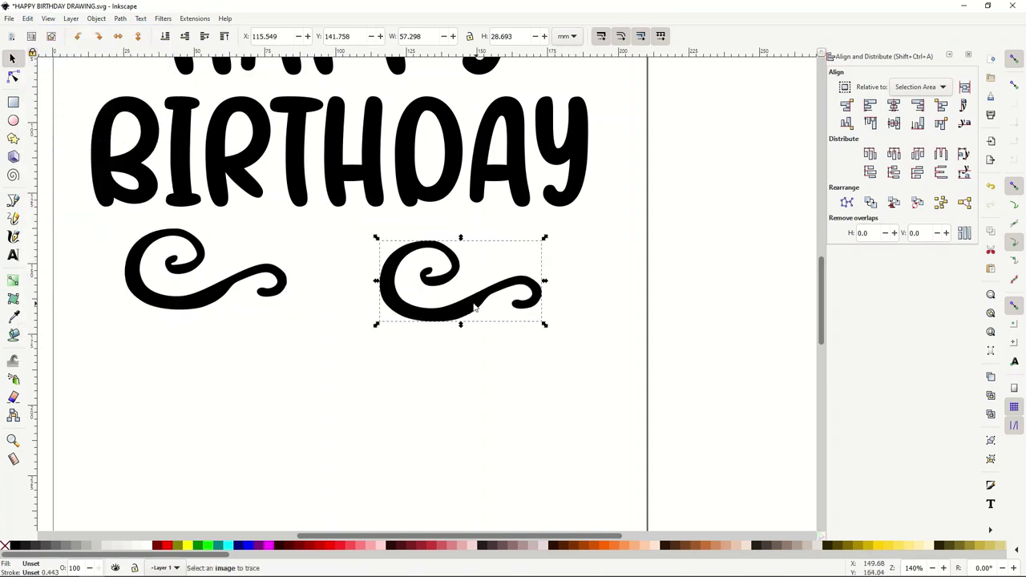
# Flip the copy horizontally, set it beside the original, and centre both on a horizontal axis.
pyautogui.click(96, 17)
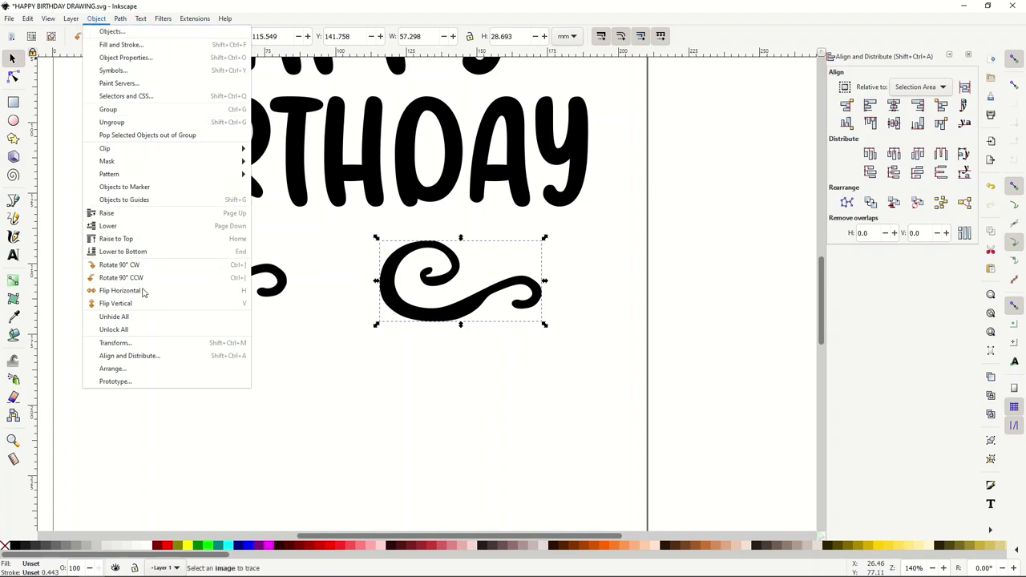
pyautogui.click(120, 290)
pyautogui.moveTo(417, 296); pyautogui.dragTo(321, 282)
pyautogui.keyDown('shift'); pyautogui.click(228, 283); pyautogui.keyUp('shift')
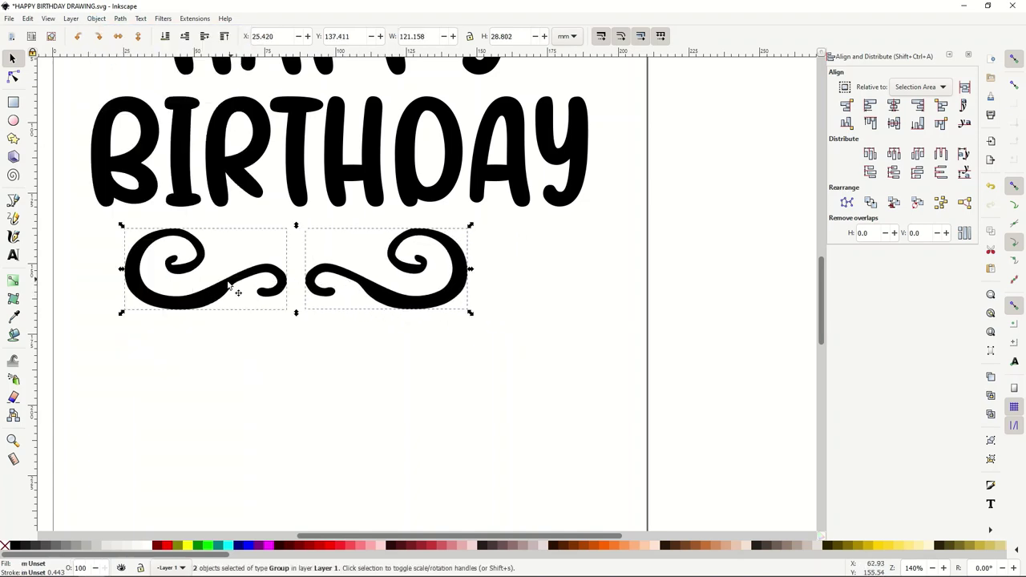
pyautogui.moveTo(200, 295); pyautogui.dragTo(245, 294)
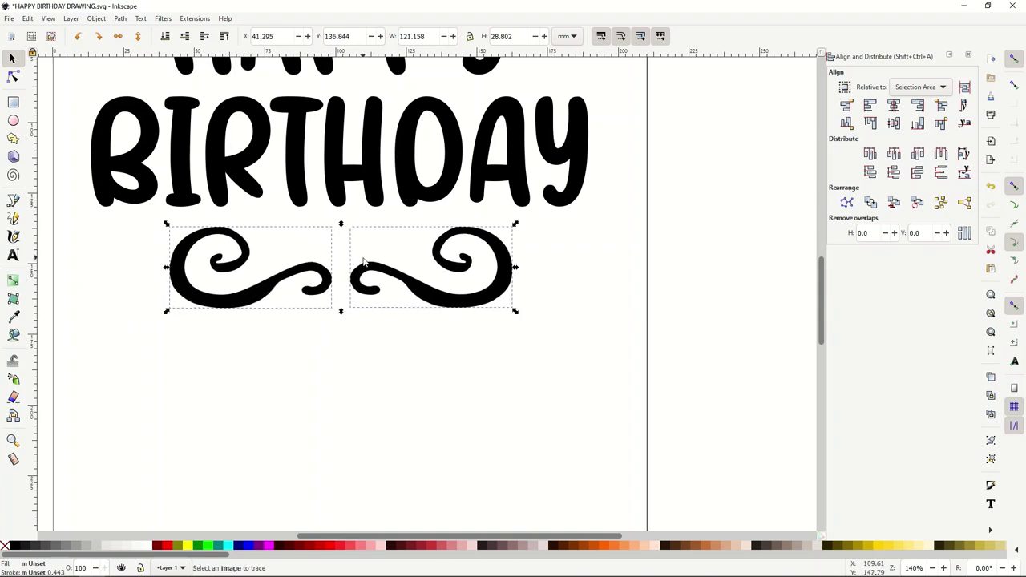
pyautogui.click(894, 123)
pyautogui.scroll(3, 411, 220)
pyautogui.scroll(-3, 408, 217)
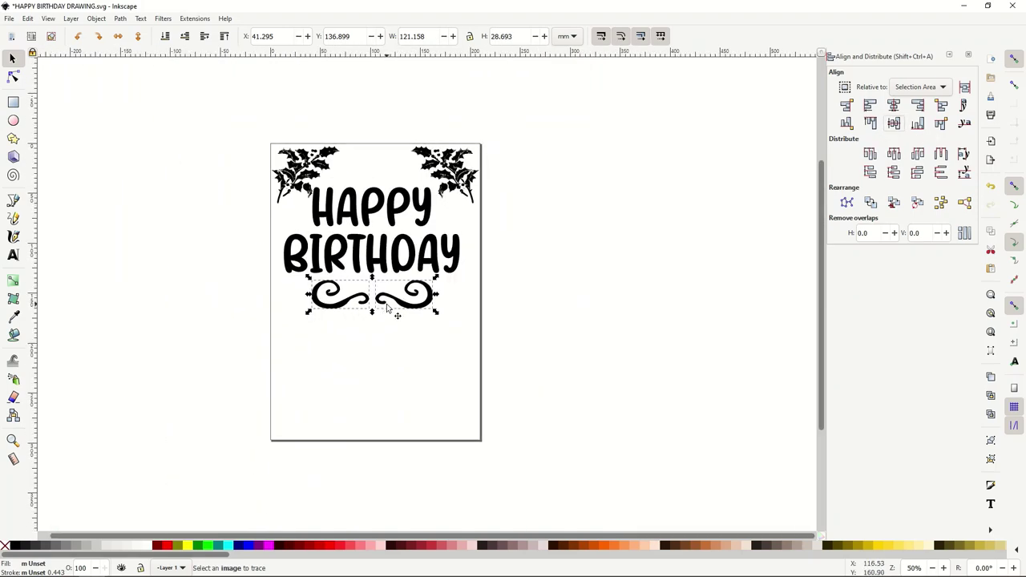
pyautogui.scroll(1, 387, 307)
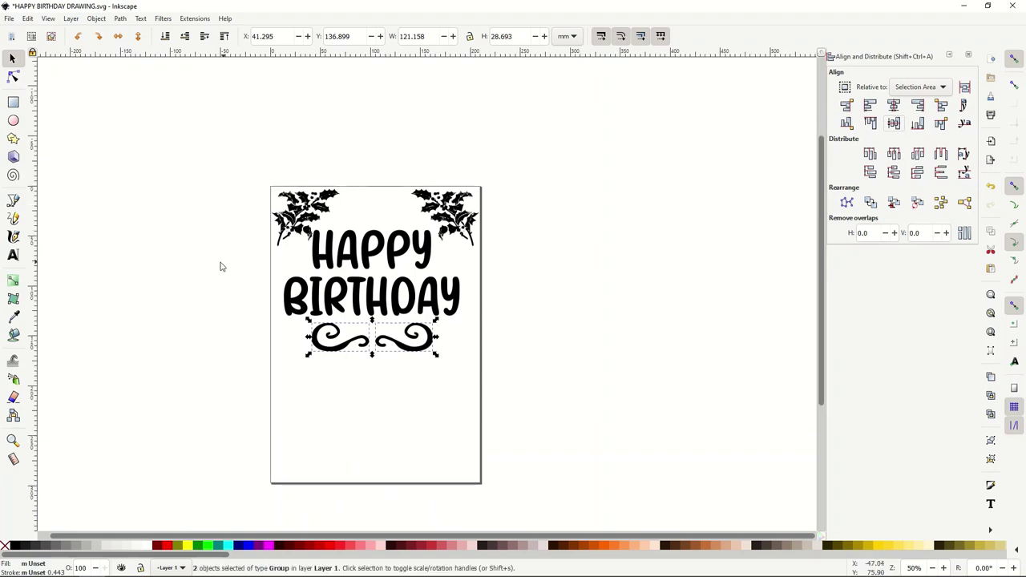
pyautogui.click(259, 286)
pyautogui.click(390, 351)
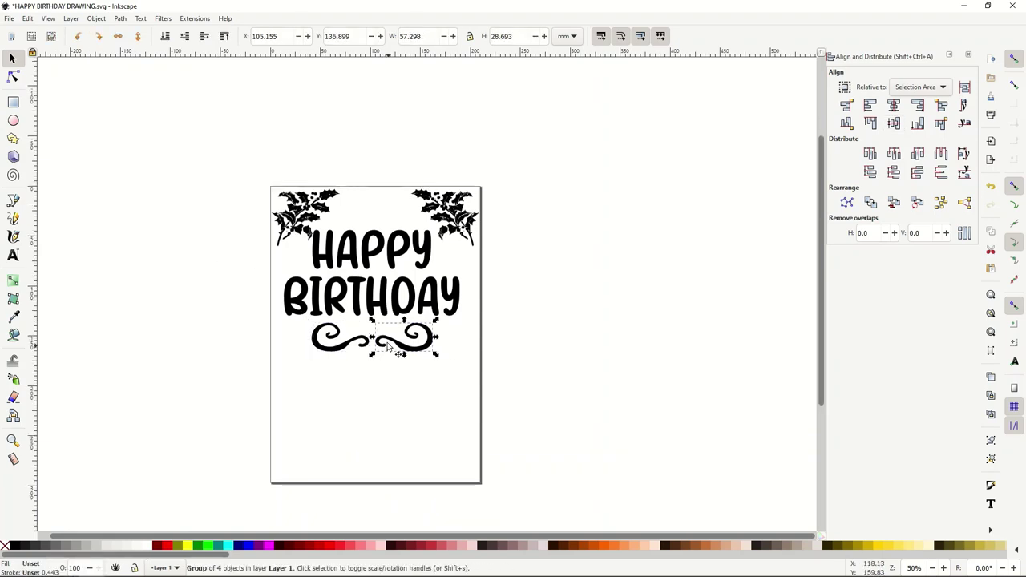
pyautogui.scroll(-1, 375, 354)
pyautogui.keyDown('ctrl'); pyautogui.scroll(3, 407, 355); pyautogui.keyUp('ctrl')
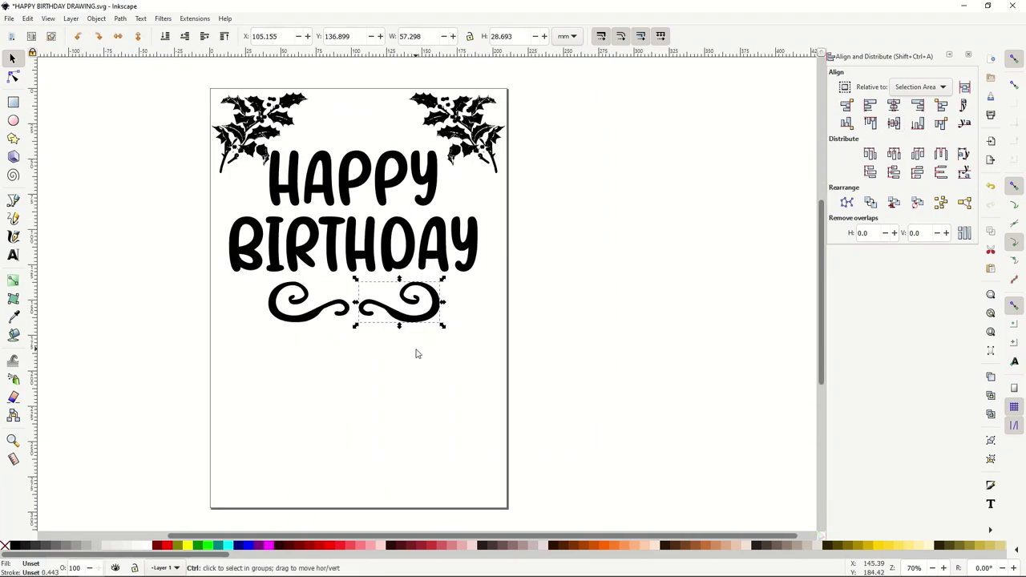
pyautogui.click(14, 77)
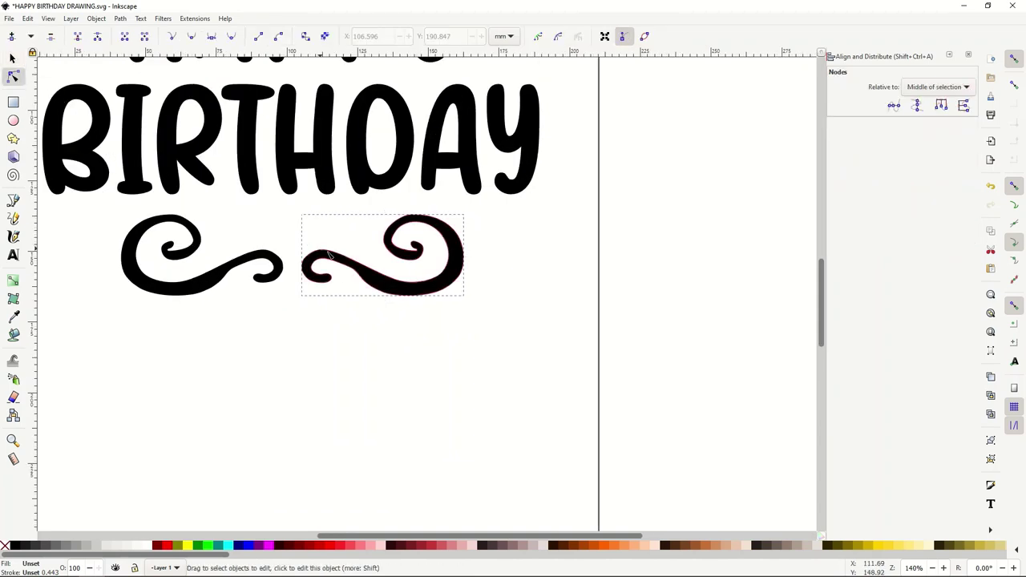
pyautogui.keyDown('ctrl'); pyautogui.scroll(2, 396, 287); pyautogui.keyUp('ctrl')
pyautogui.keyDown('ctrl'); pyautogui.scroll(2, 395, 287); pyautogui.keyUp('ctrl')
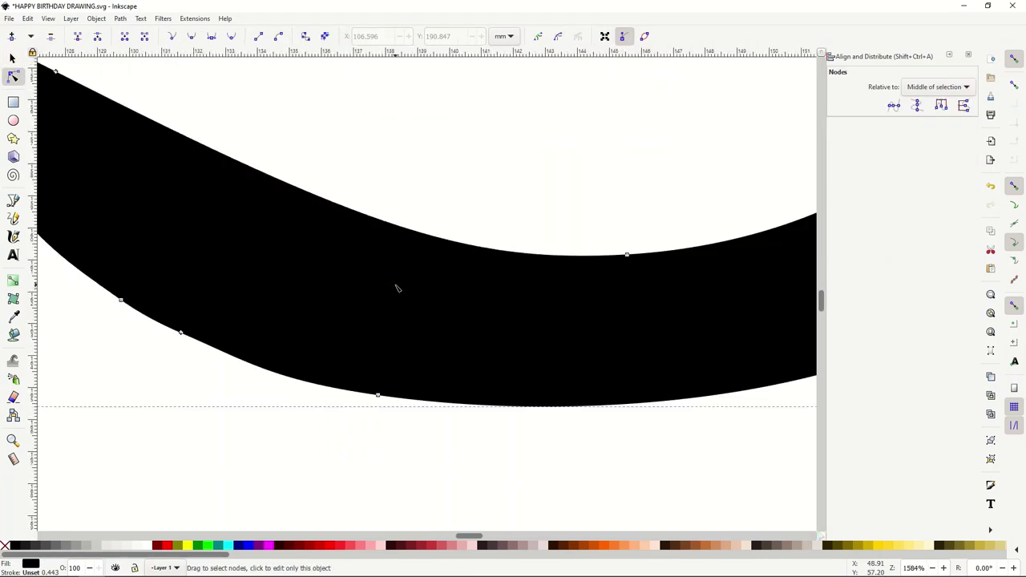
pyautogui.keyDown('ctrl'); pyautogui.scroll(-3, 396, 287); pyautogui.keyUp('ctrl')
pyautogui.keyDown('ctrl'); pyautogui.scroll(-5, 395, 287); pyautogui.keyUp('ctrl')
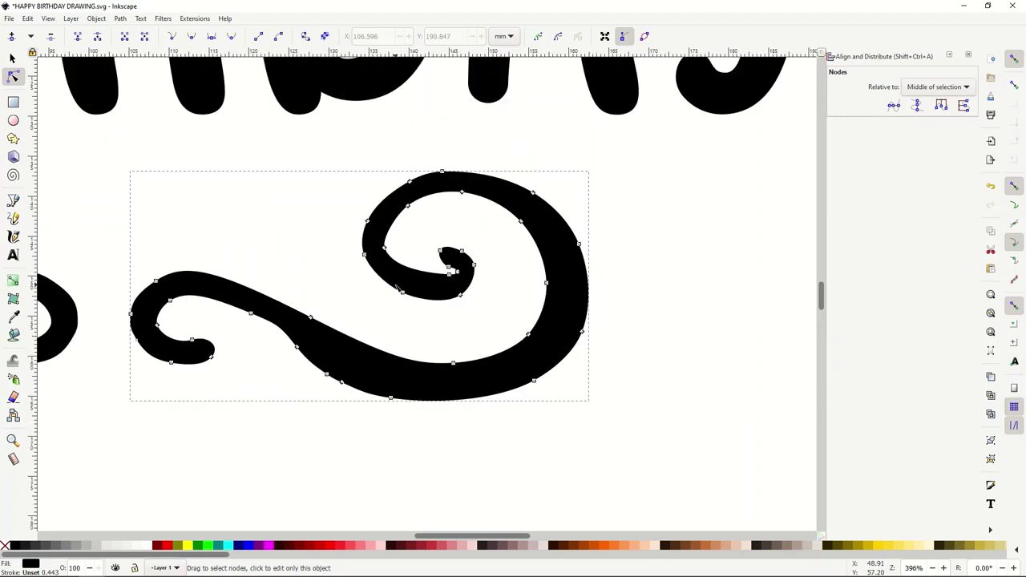
# Cut the top-left holly sprig from the card.
pyautogui.scroll(3, 405, 280)
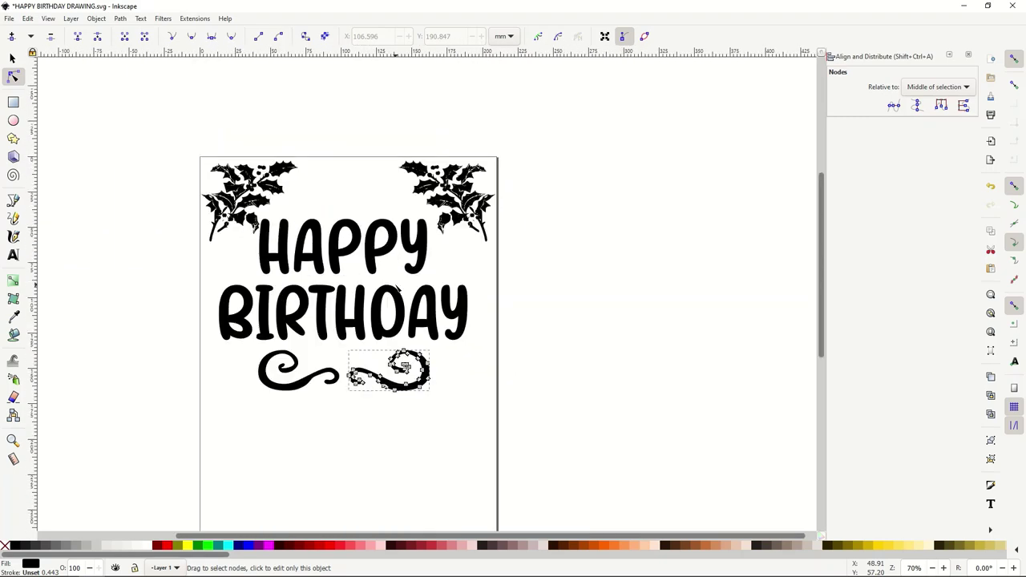
pyautogui.click(250, 194)
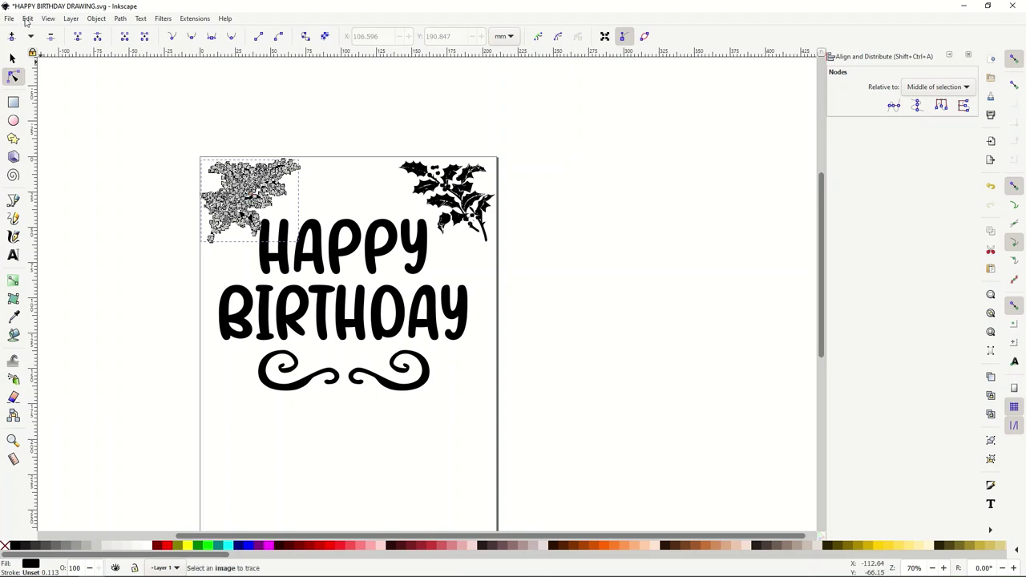
pyautogui.click(27, 18)
pyautogui.click(32, 35)
pyautogui.click(28, 18)
pyautogui.click(27, 18)
pyautogui.click(48, 72)
# Undo the top-left cut, then cut the top-right holly sprig.
pyautogui.hotkey('ctrl', 'alt', 'v')
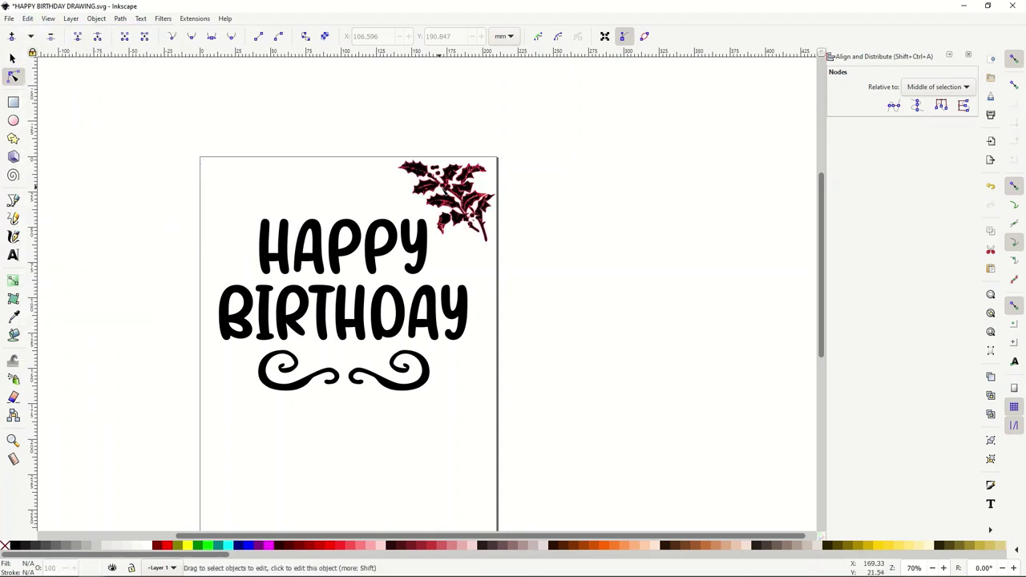
pyautogui.click(35, 19)
pyautogui.click(40, 33)
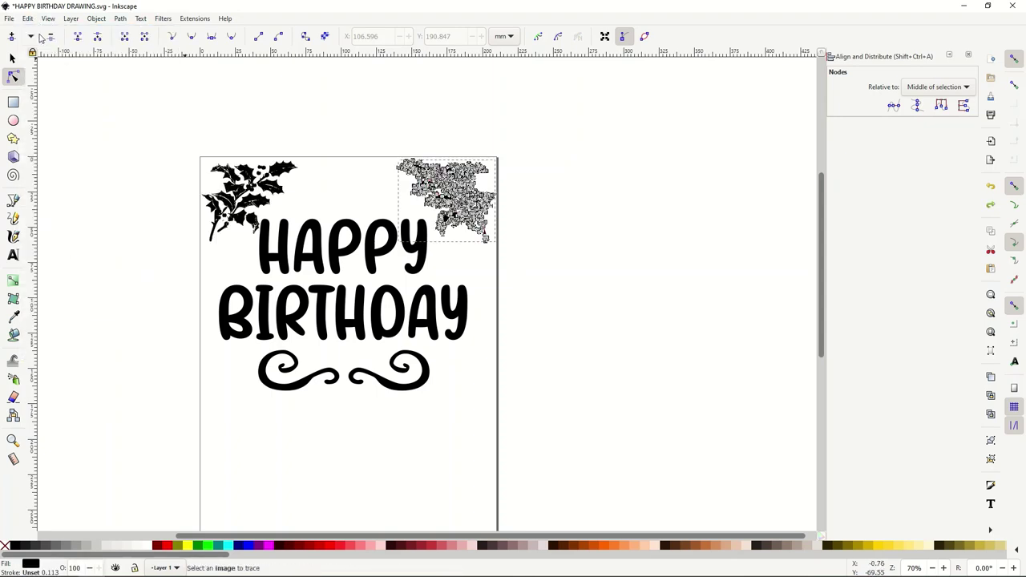
pyautogui.click(27, 18)
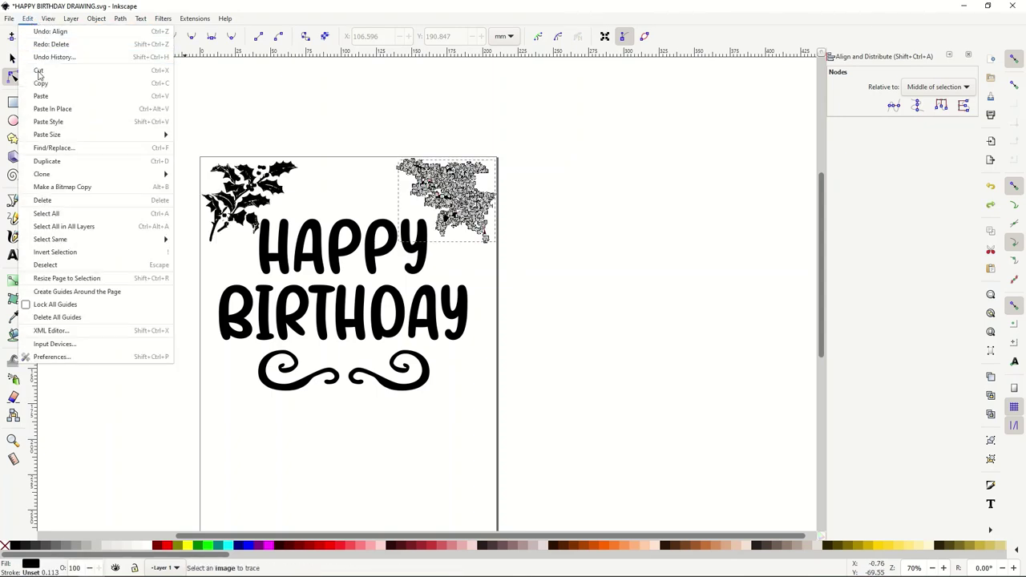
pyautogui.click(42, 70)
# Cut the remaining top-left holly sprig.
pyautogui.hotkey('ctrl', 'alt', 'v')
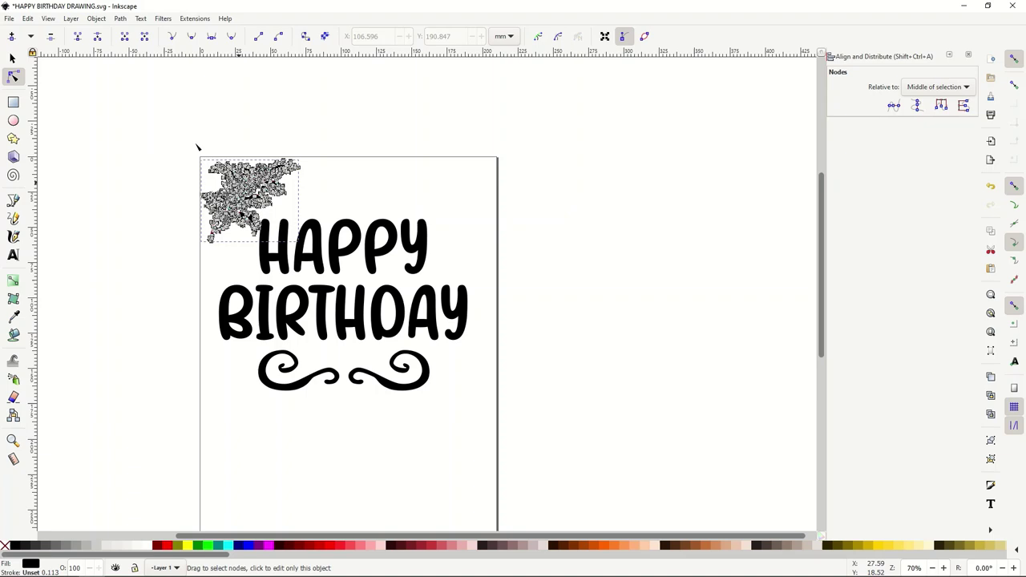
pyautogui.click(27, 19)
pyautogui.click(39, 71)
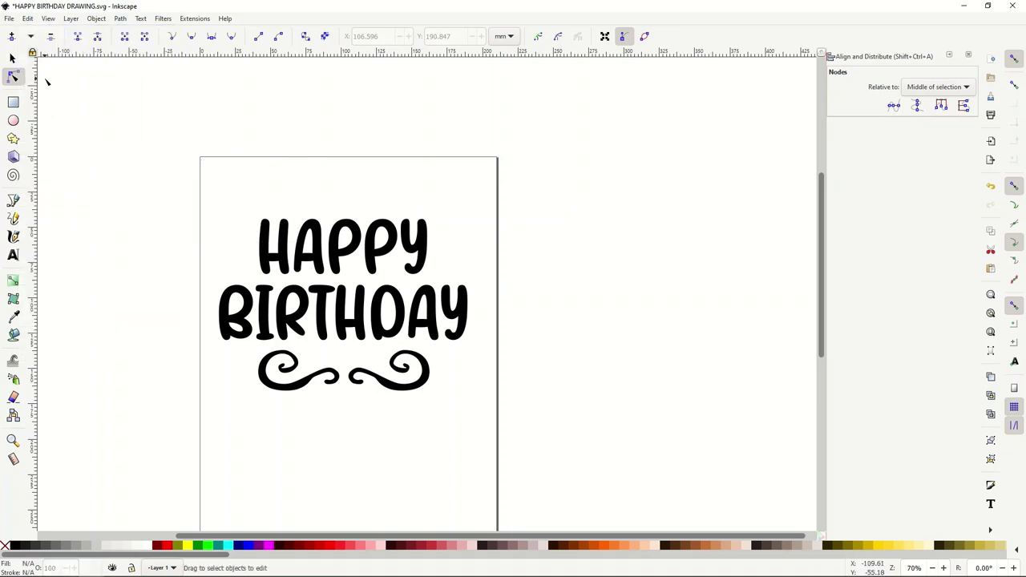
pyautogui.click(11, 59)
# Import the second vector file as editable objects and place it at the page's lower-left corner.
pyautogui.scroll(-2, 174, 157)
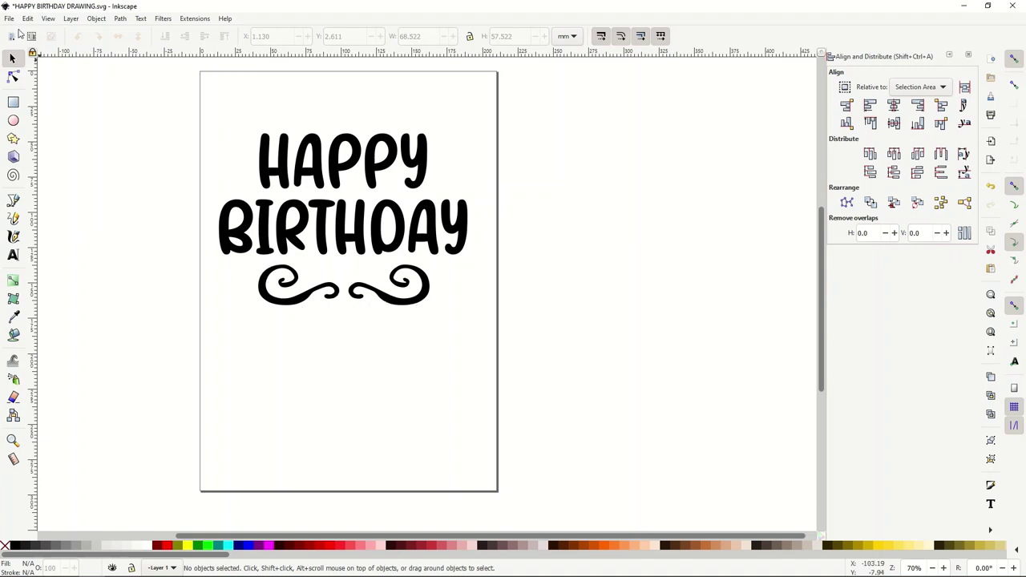
pyautogui.click(8, 17)
pyautogui.click(25, 147)
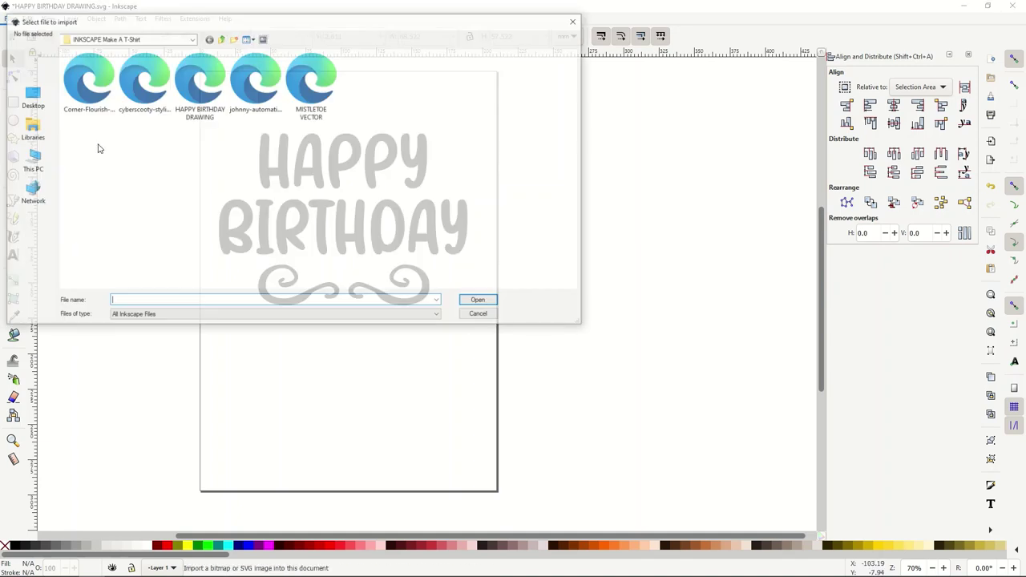
pyautogui.doubleClick(143, 81)
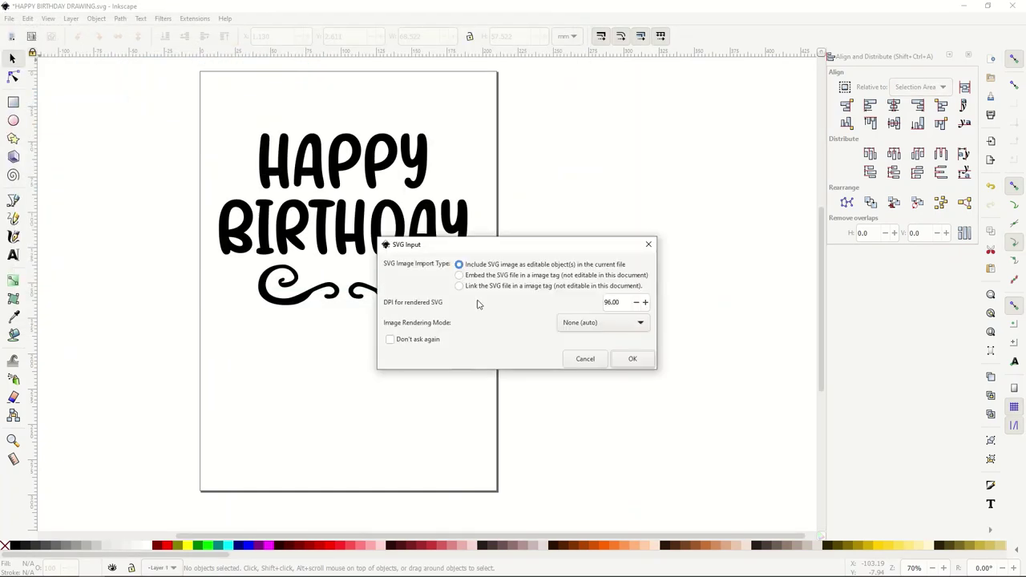
pyautogui.click(613, 360)
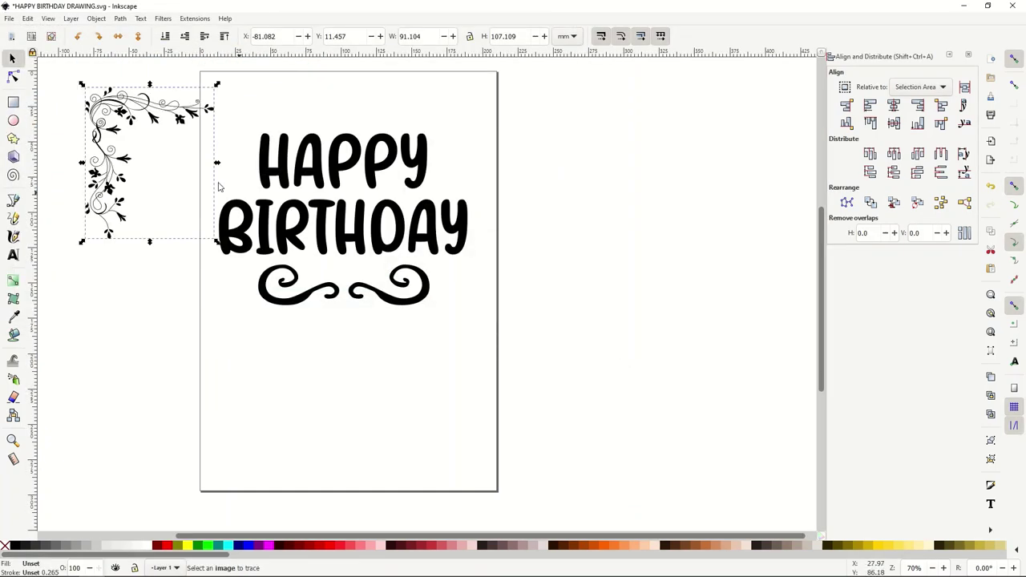
pyautogui.moveTo(117, 160); pyautogui.dragTo(253, 393)
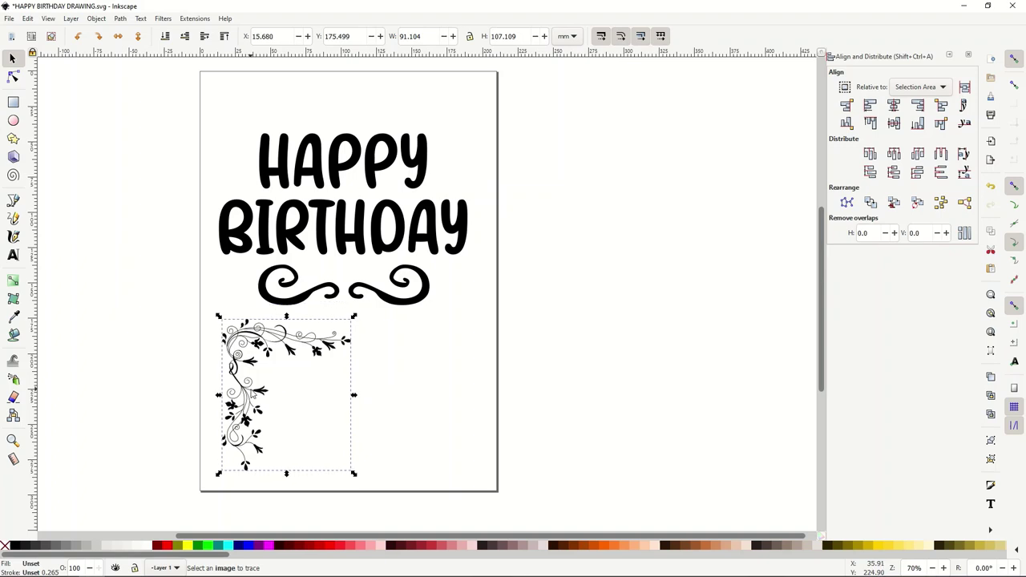
pyautogui.scroll(4, 255, 382)
pyautogui.scroll(-6, 276, 379)
pyautogui.scroll(3, 293, 366)
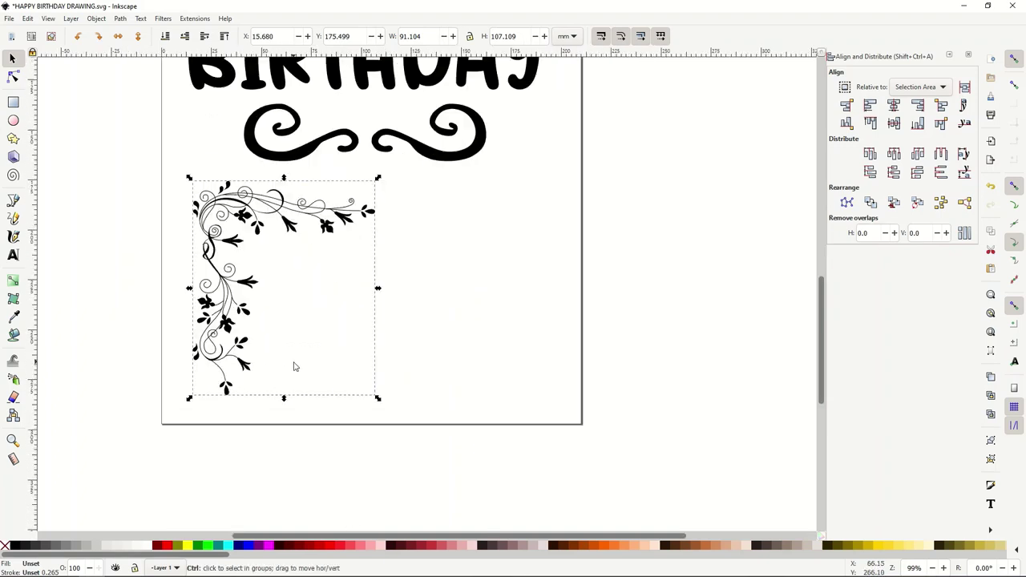
pyautogui.scroll(3, 265, 344)
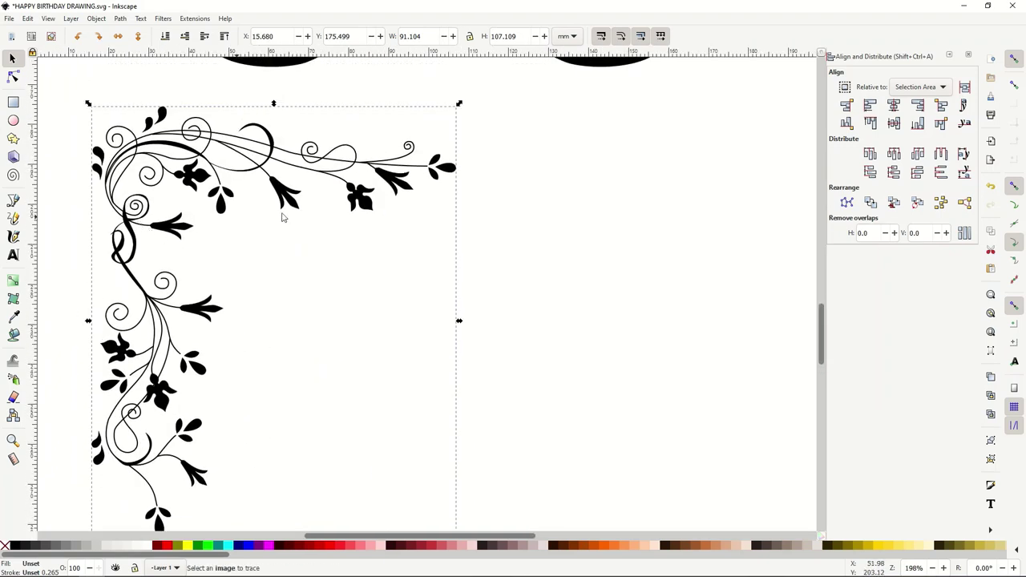
pyautogui.press('5')
# Import the corner flourish file and place it on the page.
pyautogui.click(9, 17)
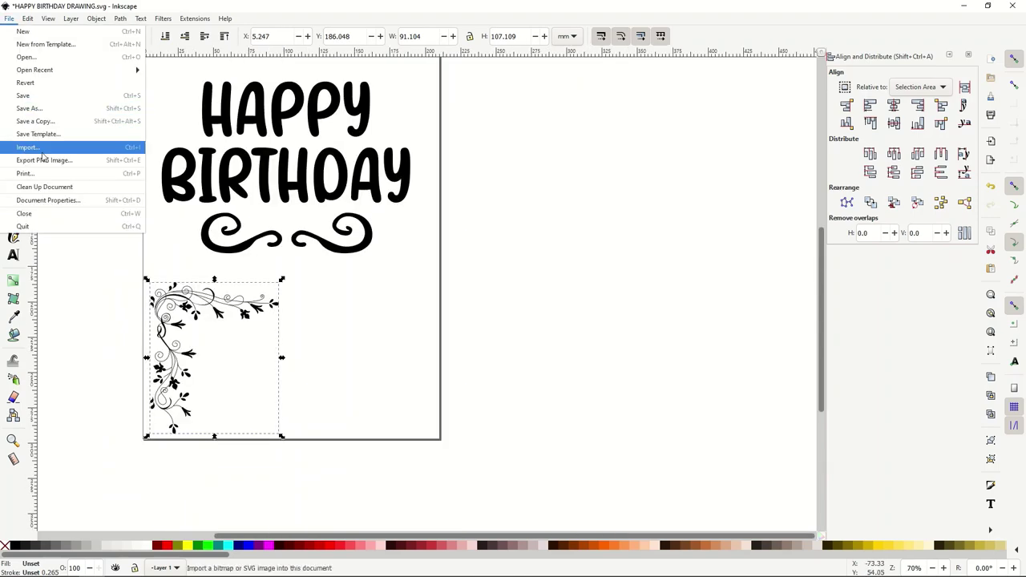
pyautogui.click(36, 144)
pyautogui.doubleClick(87, 84)
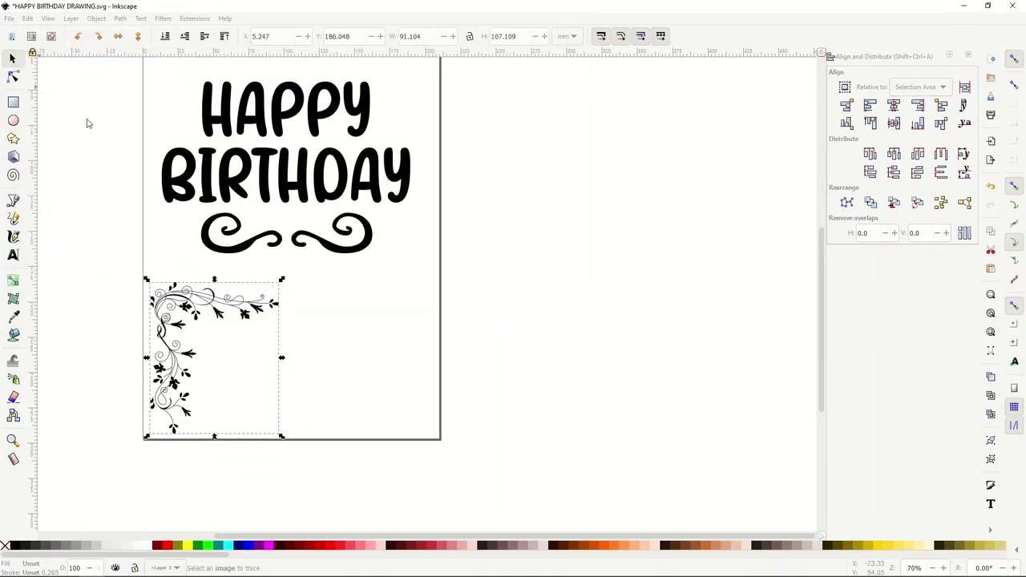
pyautogui.click(629, 359)
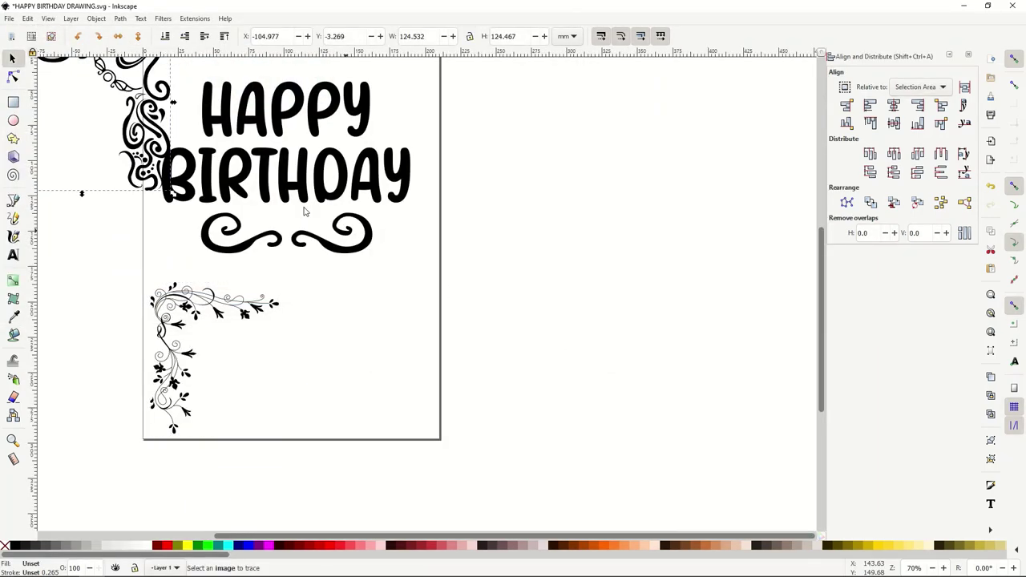
pyautogui.moveTo(168, 145); pyautogui.dragTo(492, 423)
pyautogui.click(210, 350)
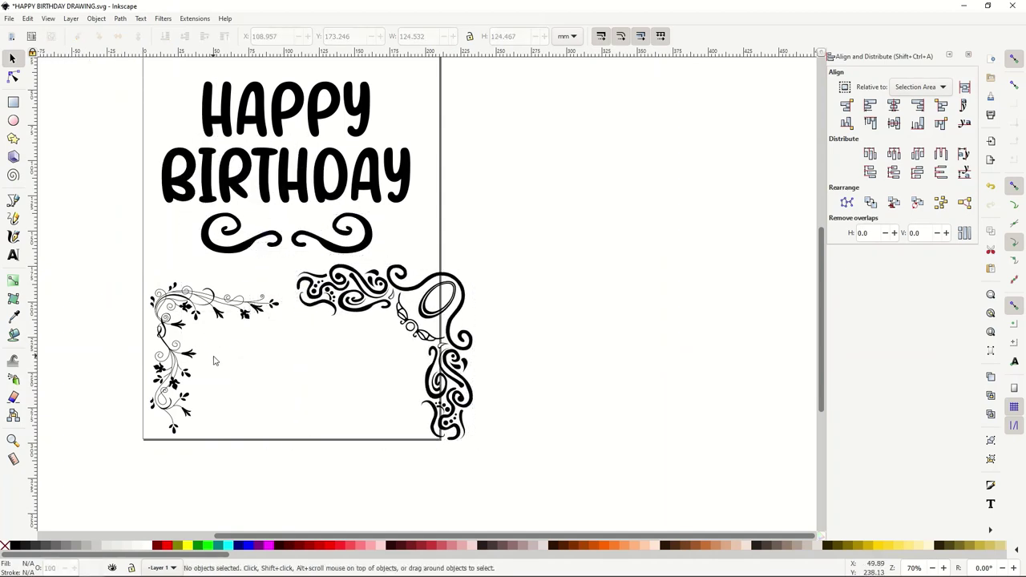
pyautogui.scroll(2, 215, 361)
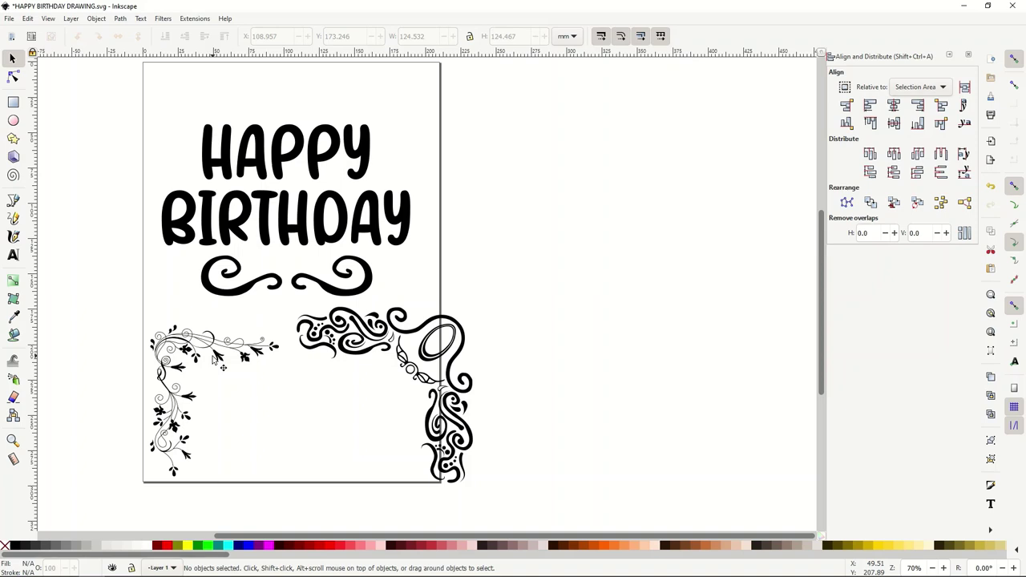
pyautogui.scroll(-2, 214, 362)
pyautogui.scroll(2, 215, 360)
pyautogui.keyDown('ctrl'); pyautogui.scroll(7, 341, 361); pyautogui.keyUp('ctrl')
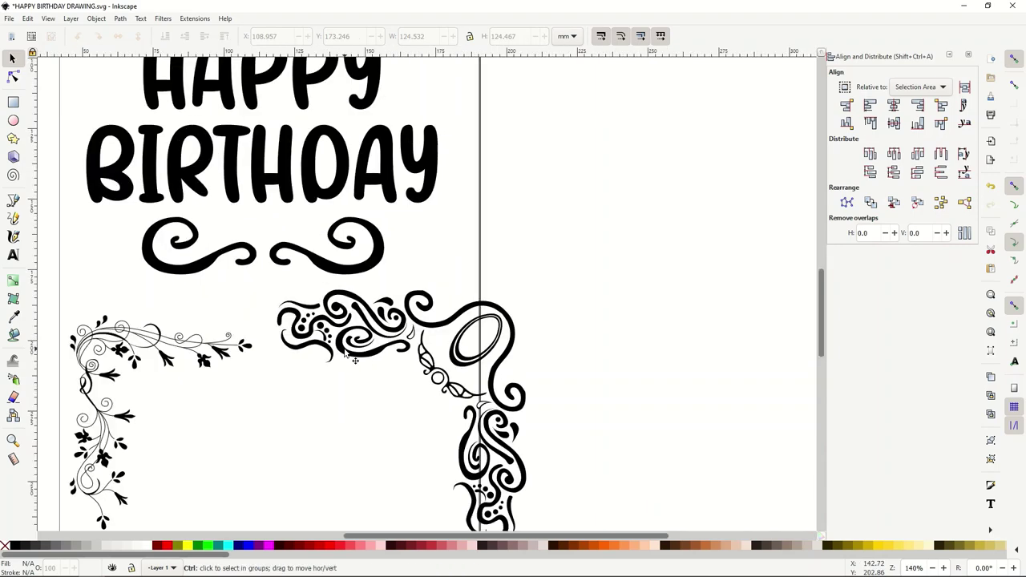
pyautogui.scroll(5, 345, 353)
pyautogui.keyDown('shift'); pyautogui.hscroll(15, 345, 354); pyautogui.keyUp('shift')
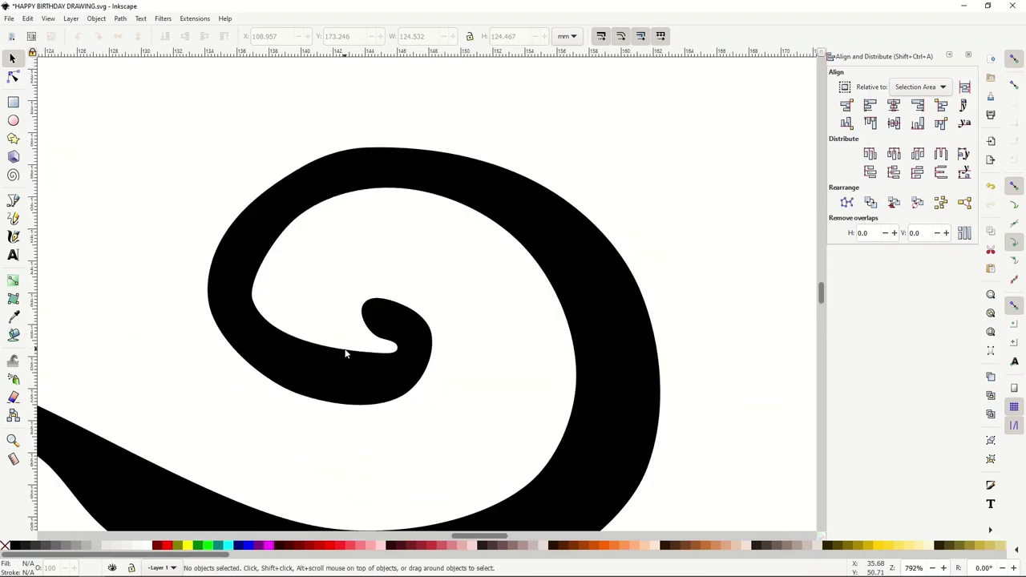
pyautogui.keyDown('ctrl'); pyautogui.scroll(-5, 344, 354); pyautogui.keyUp('ctrl')
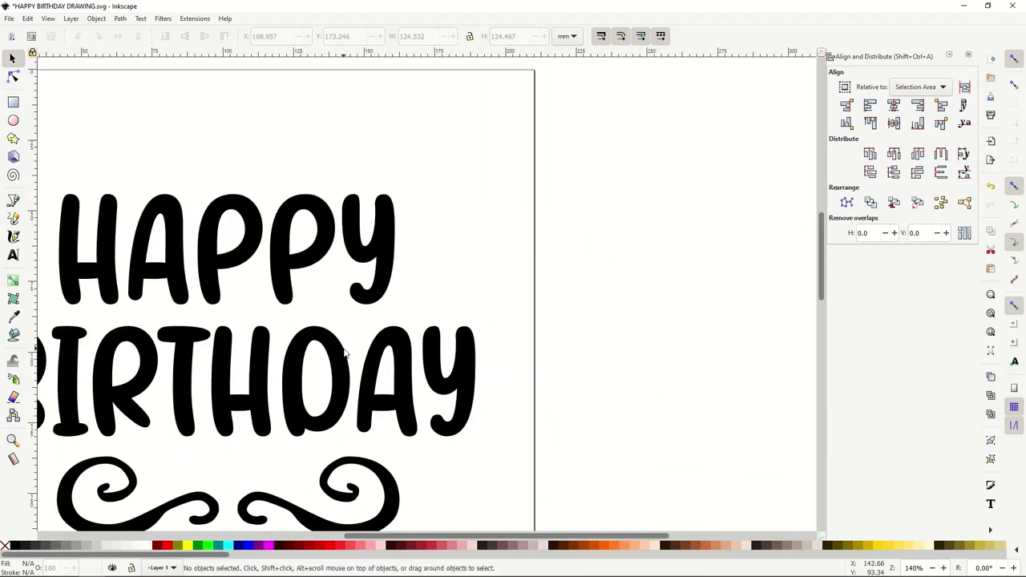
pyautogui.scroll(-6, 344, 354)
pyautogui.scroll(6, 341, 354)
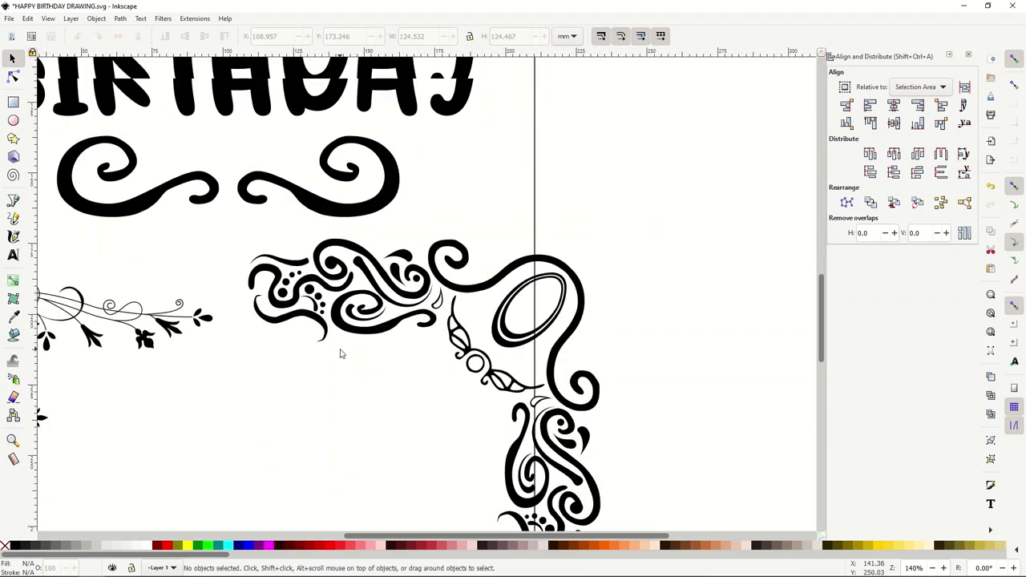
pyautogui.scroll(-10, 338, 353)
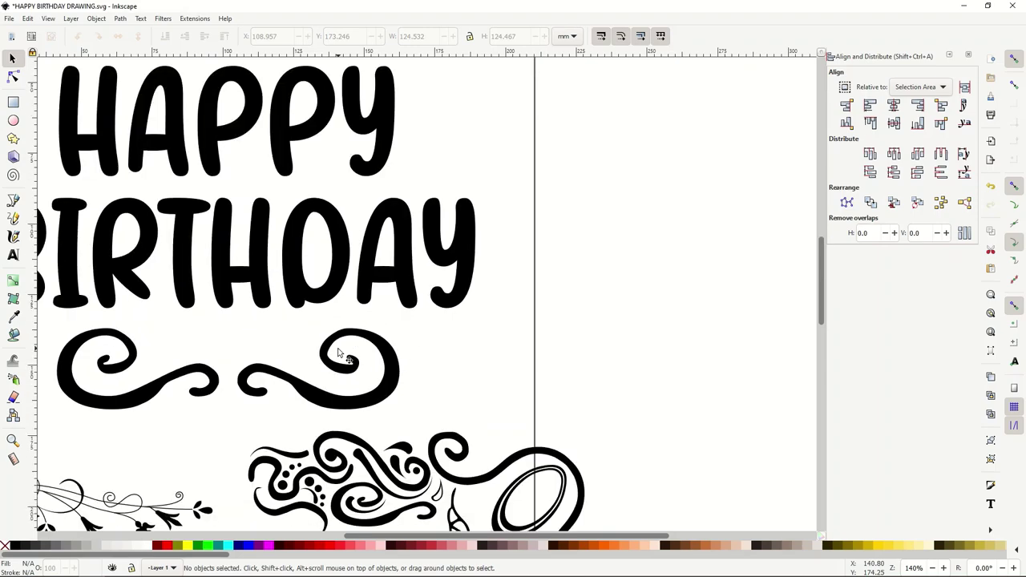
pyautogui.keyDown('ctrl'); pyautogui.scroll(-3, 338, 352); pyautogui.keyUp('ctrl')
pyautogui.scroll(4, 338, 352)
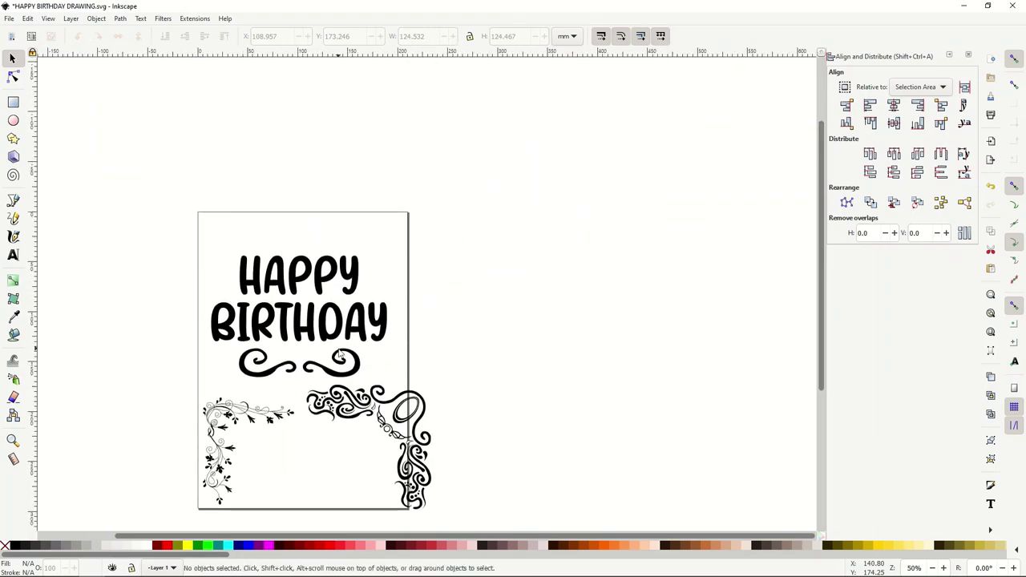
pyautogui.scroll(-4, 338, 352)
# Delete the right and left corner ornaments.
pyautogui.click(350, 293)
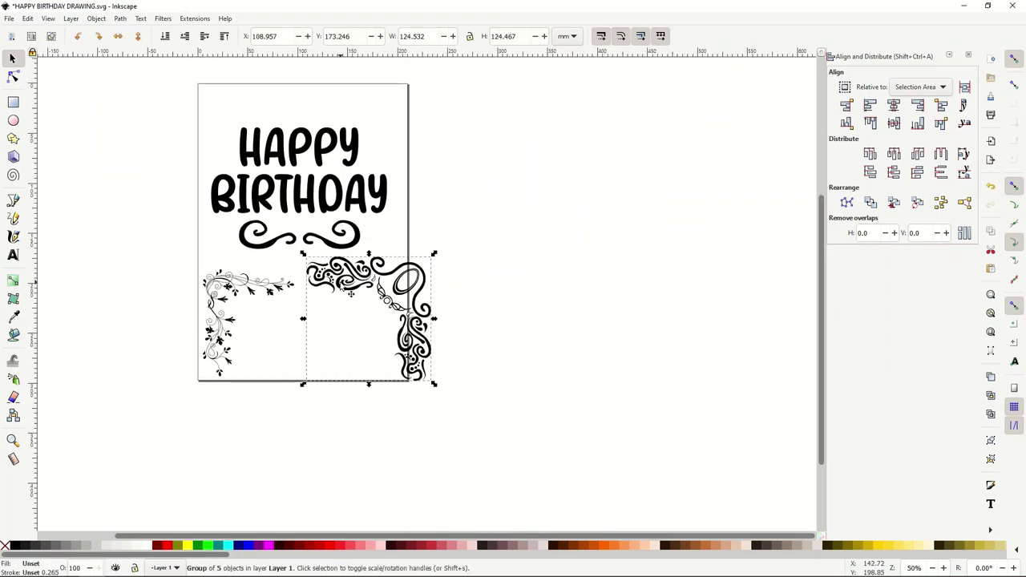
pyautogui.press('Delete')
pyautogui.click(260, 295)
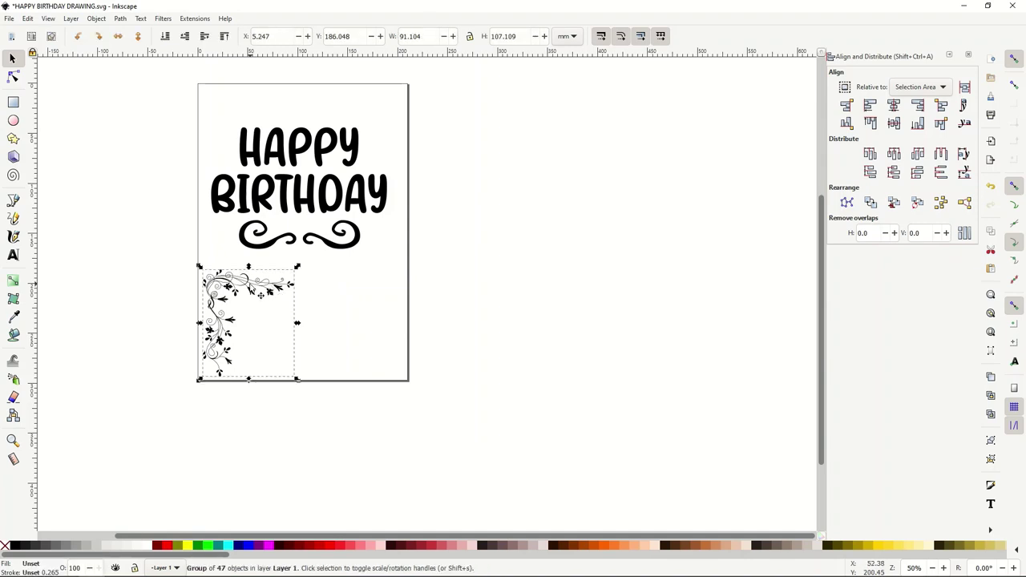
pyautogui.press('Delete')
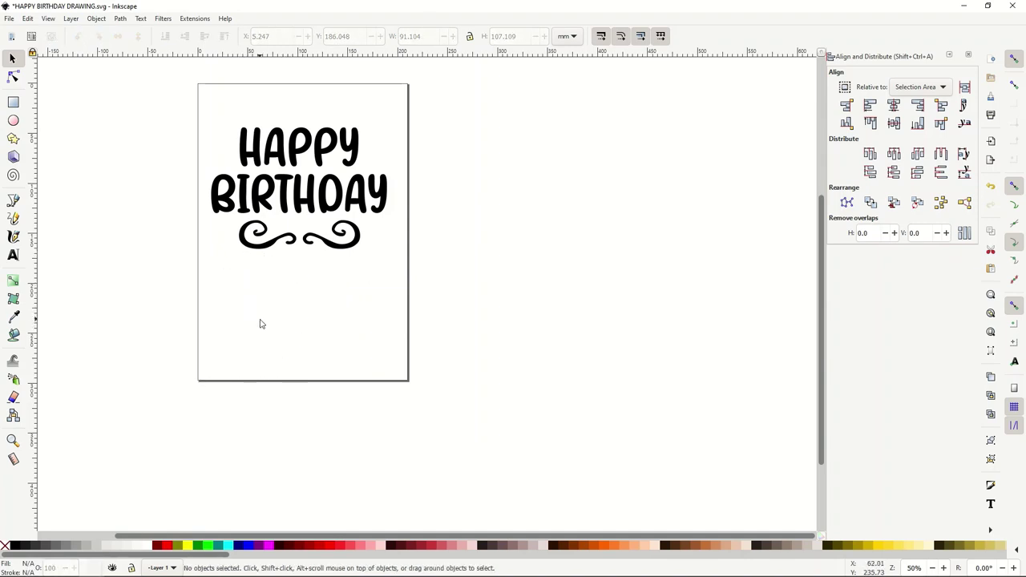
# Add the text '30' below the swirl at 300 pt font size.
pyautogui.click(12, 255)
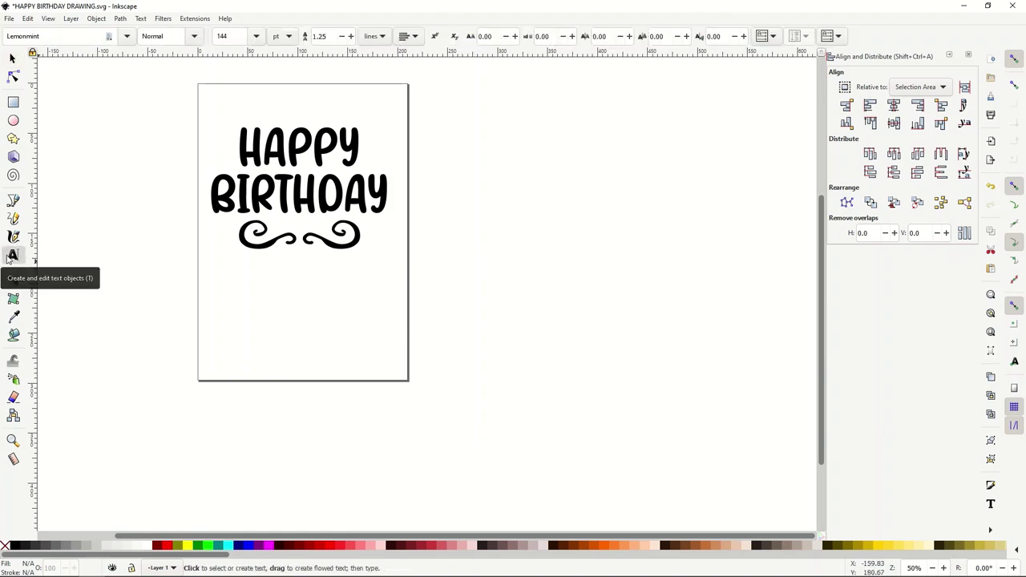
pyautogui.click(252, 329)
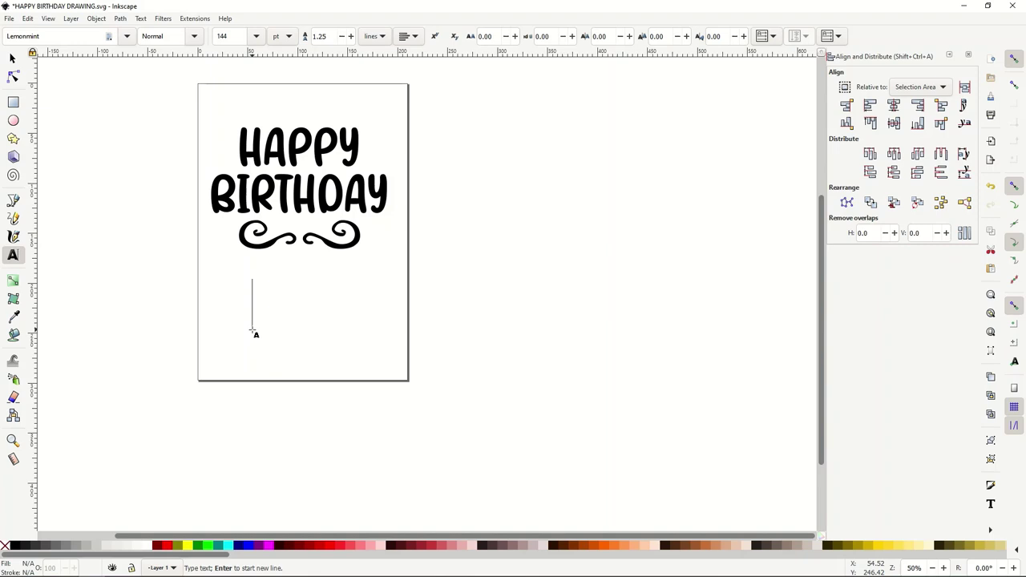
pyautogui.write('30')
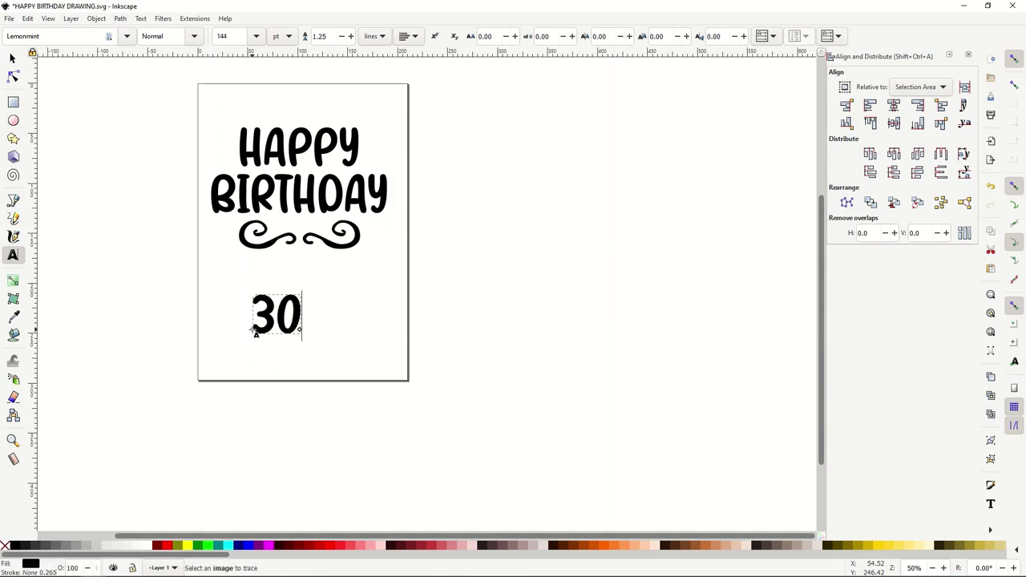
pyautogui.hotkey('ctrl', 'a')
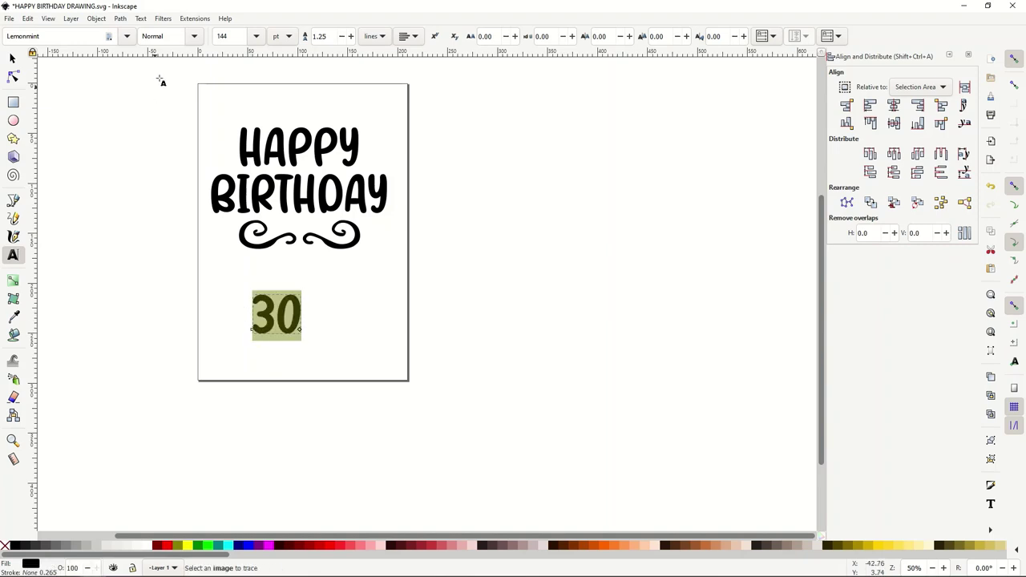
pyautogui.doubleClick(225, 37)
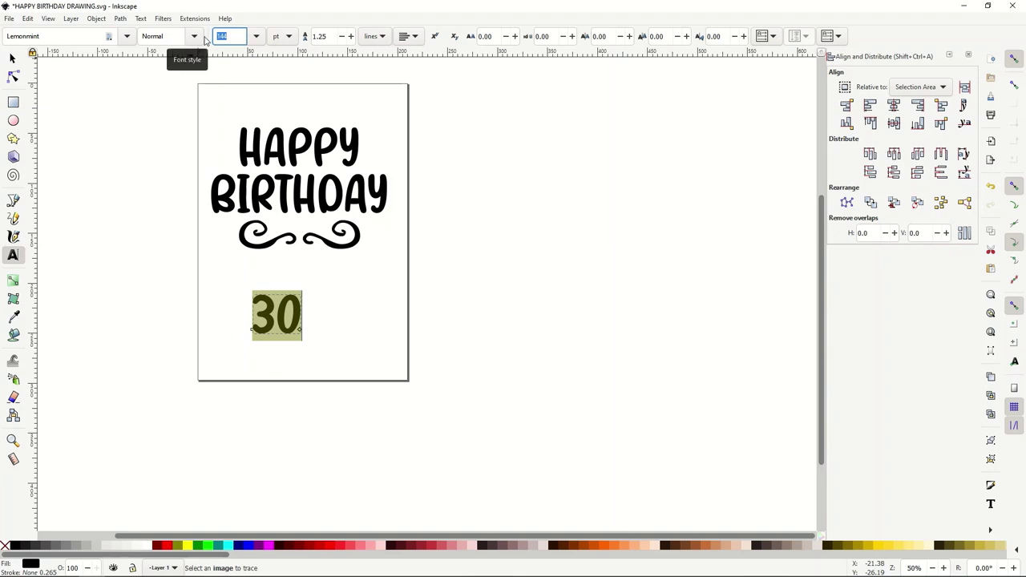
pyautogui.write('300')
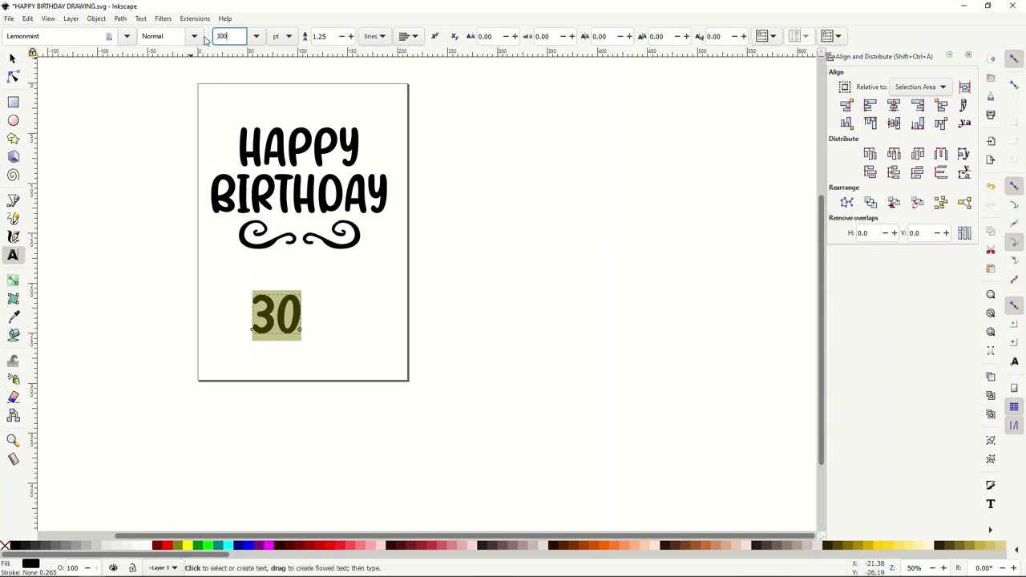
pyautogui.press('Return')
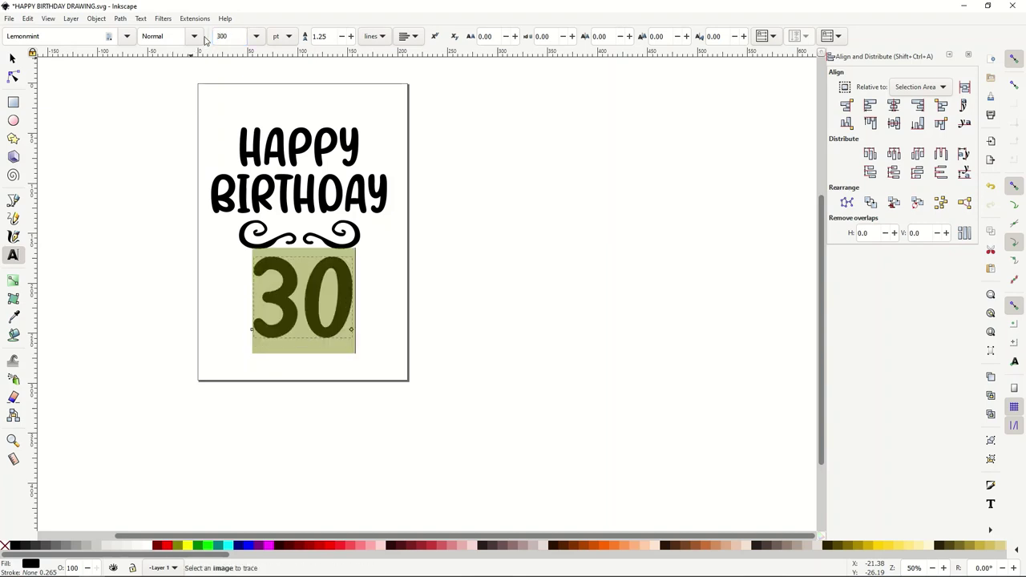
# Move the 30 slightly down, centred under the swirl pair.
pyautogui.click(13, 60)
pyautogui.click(109, 170)
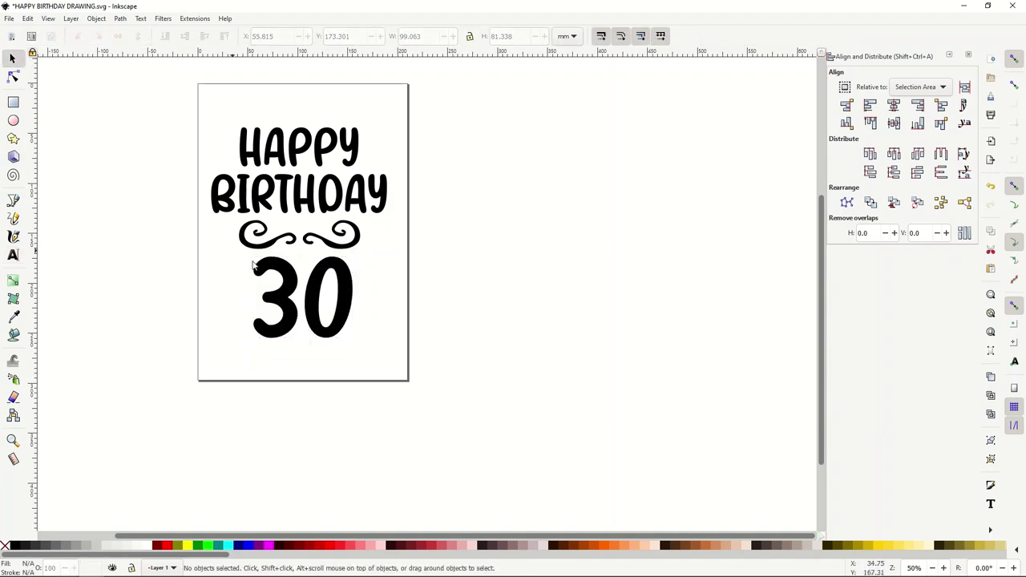
pyautogui.click(288, 285)
pyautogui.moveTo(288, 285); pyautogui.dragTo(284, 296)
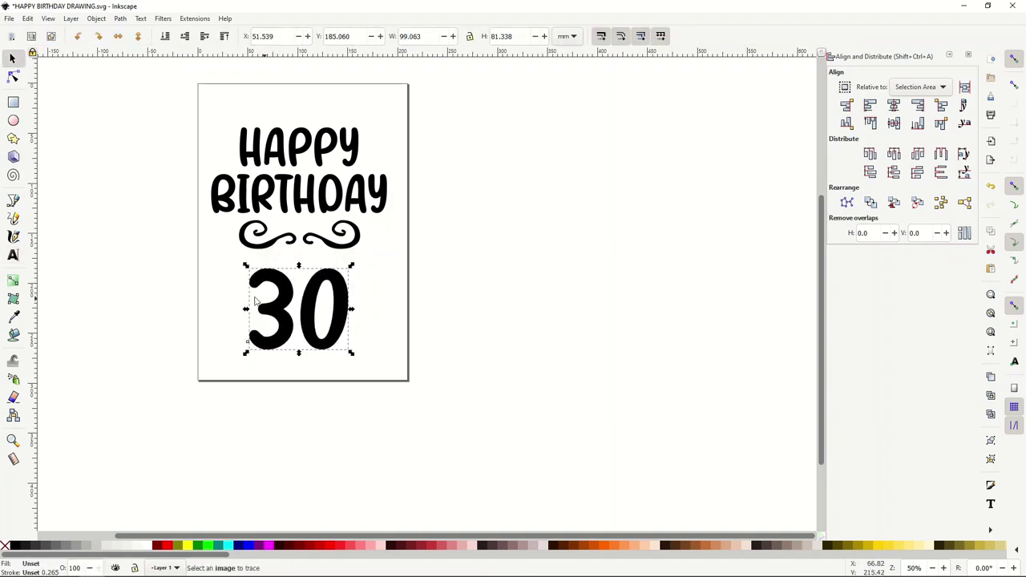
pyautogui.click(210, 285)
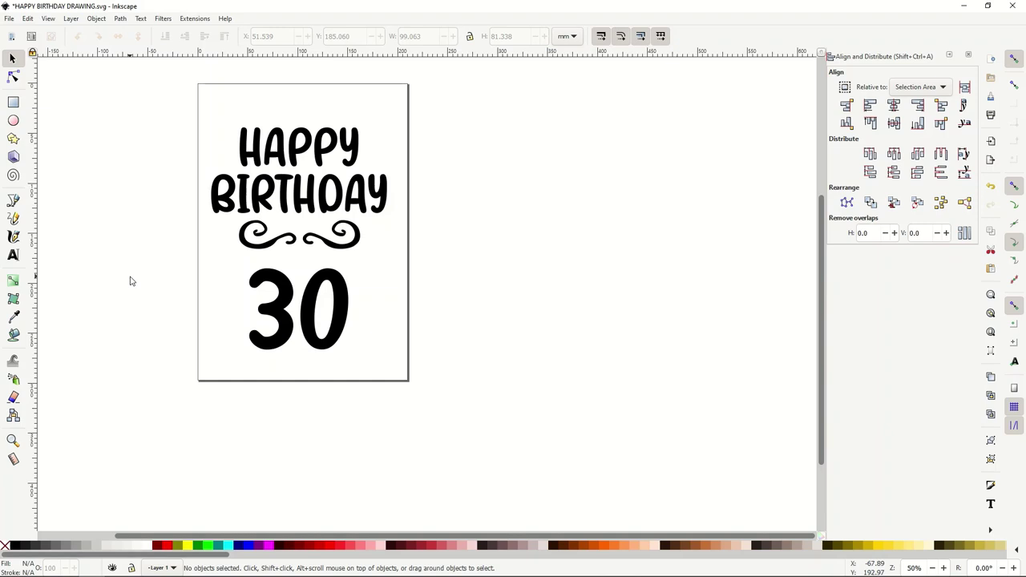
pyautogui.scroll(2, 131, 281)
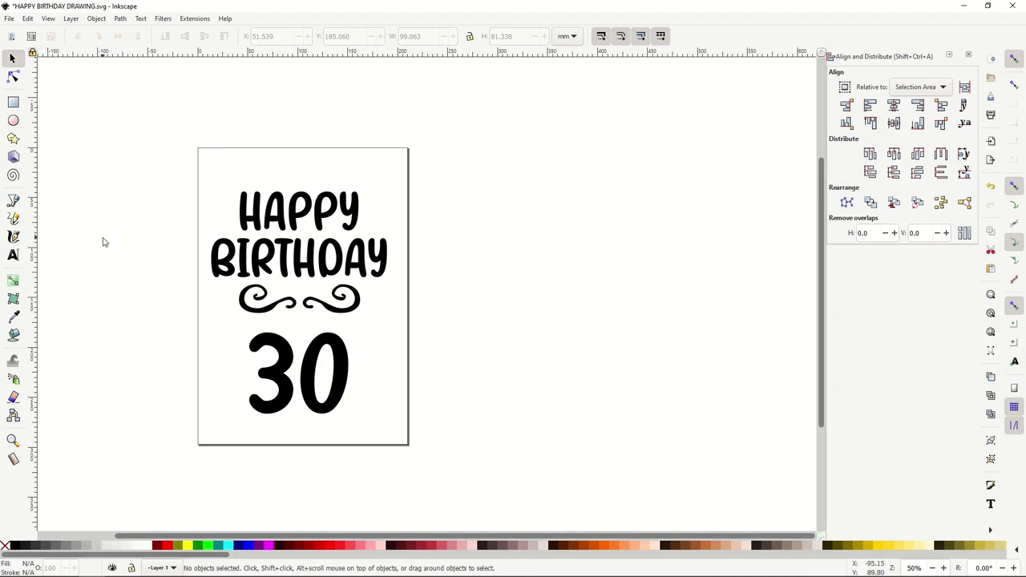
# Replace the digits of the large number 30 with 99.
pyautogui.click(13, 256)
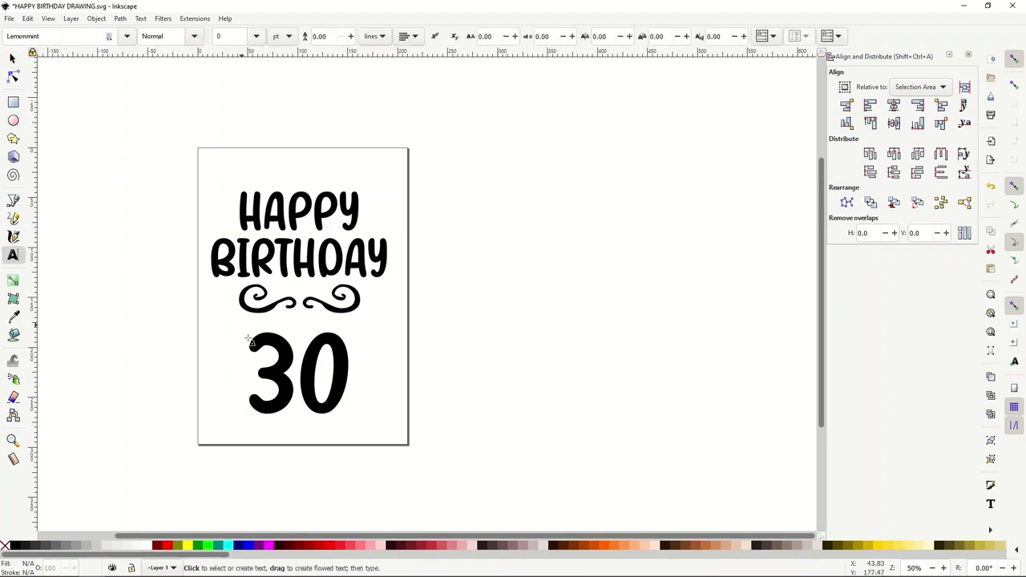
pyautogui.click(294, 365)
pyautogui.press('Delete')
pyautogui.press('BackSpace')
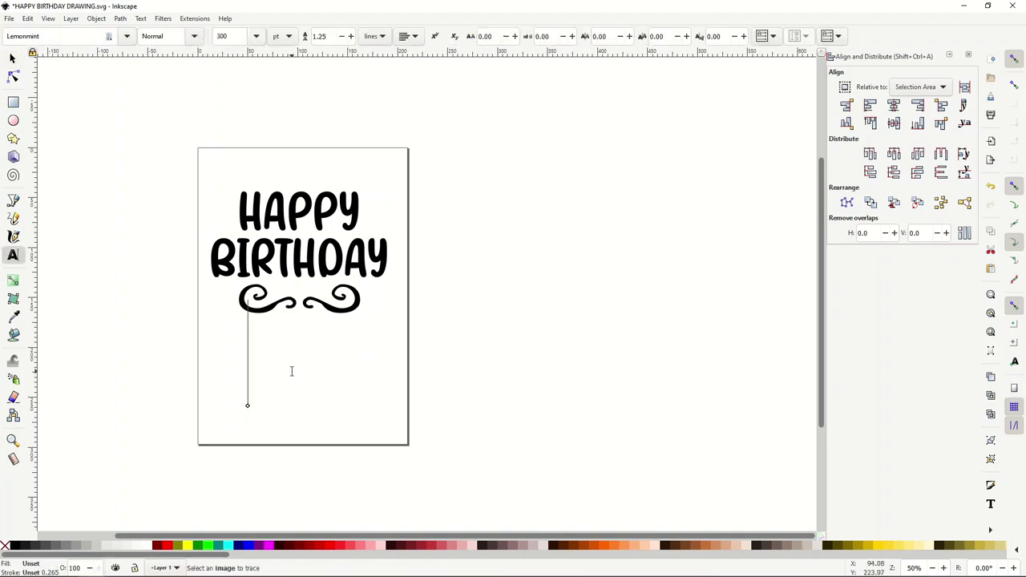
pyautogui.press('+')
pyautogui.press('+')
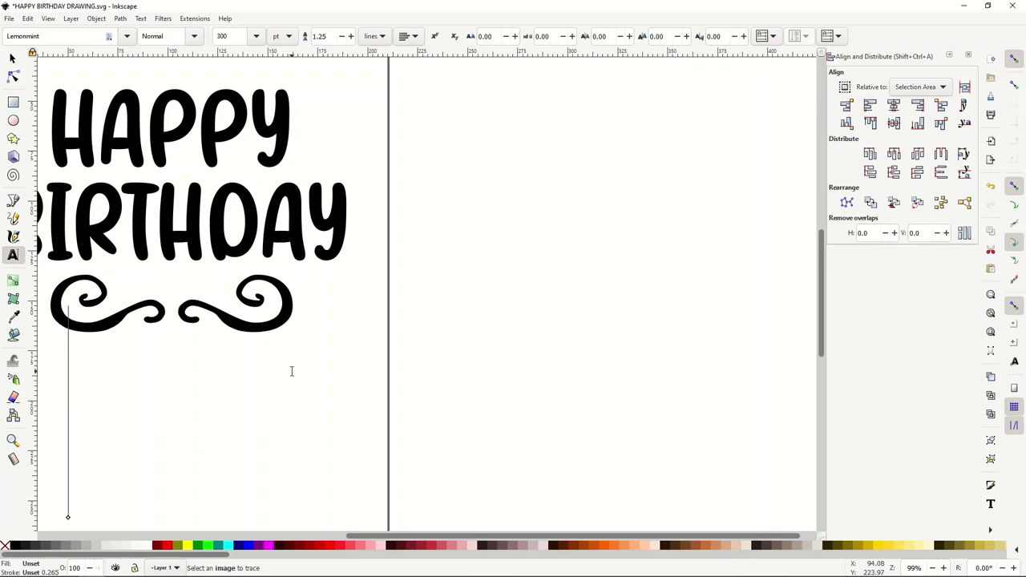
pyautogui.write('99')
pyautogui.press('-')
pyautogui.press('-')
pyautogui.press('-')
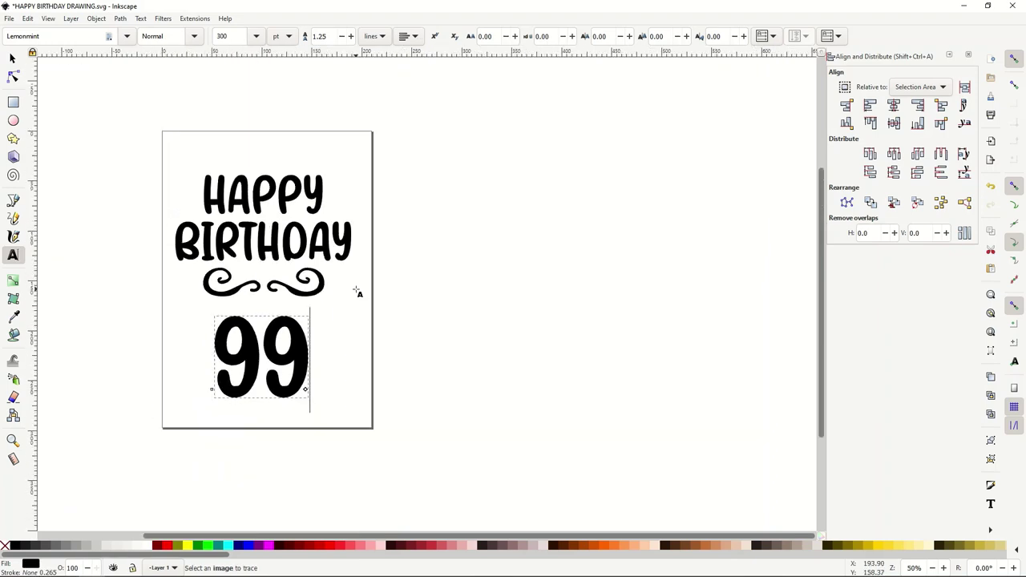
pyautogui.click(151, 240)
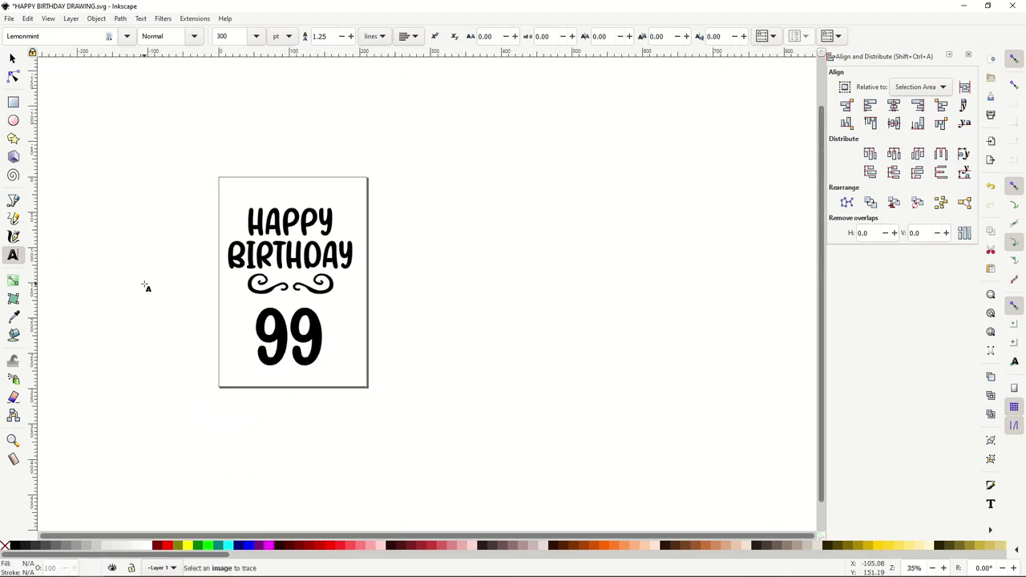